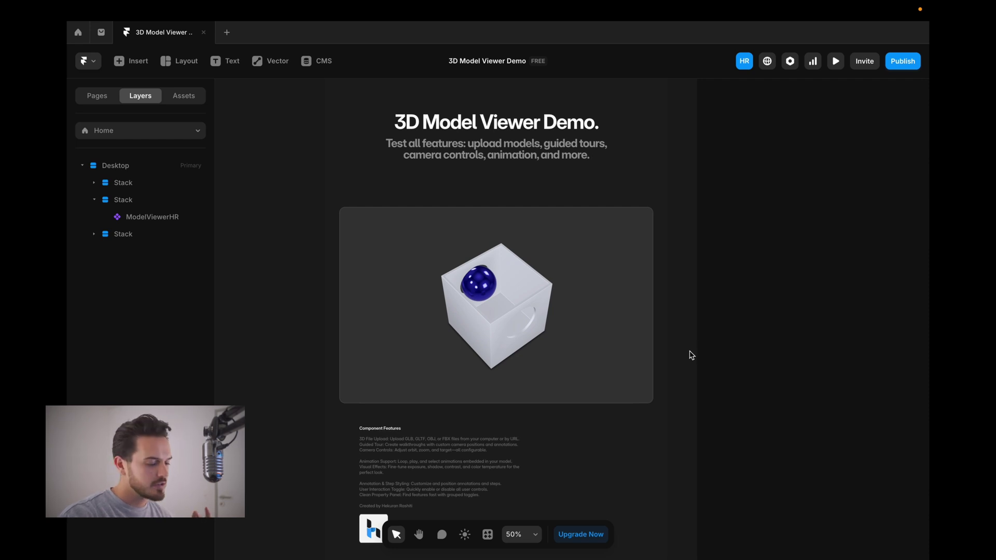
left_click(604, 307)
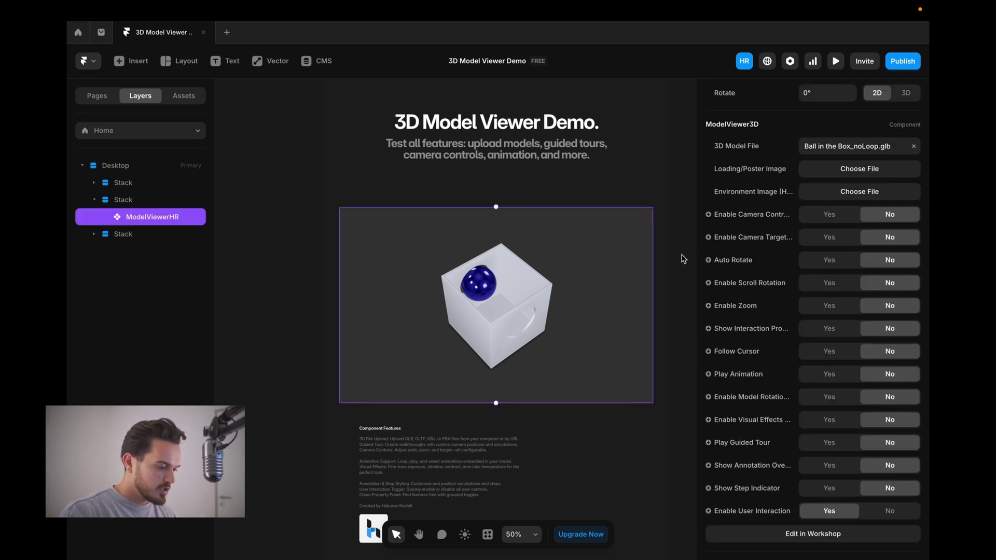
scroll(679, 306, "up", 1)
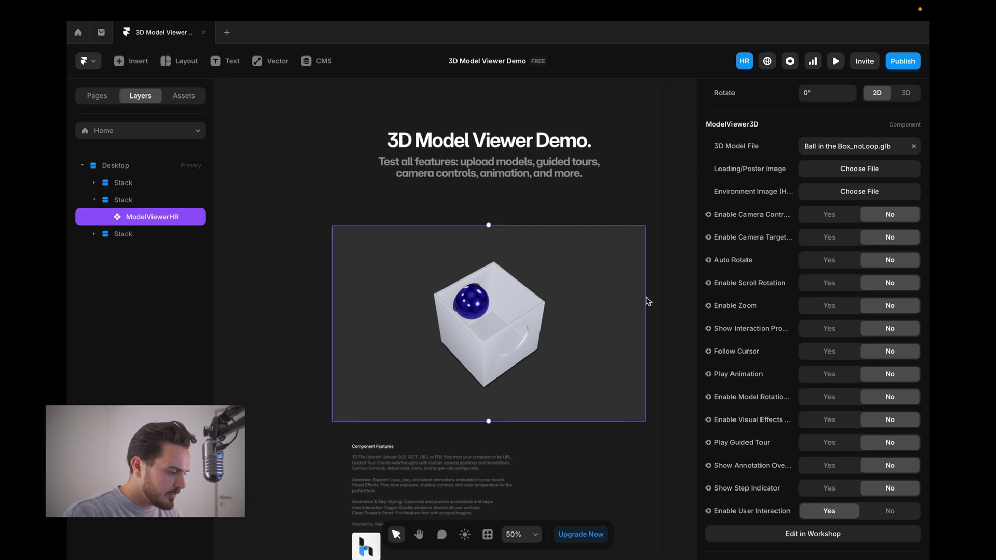
left_click(684, 275)
left_click_drag(684, 275, 651, 295)
key("ctrl+z")
scroll(707, 334, "up", 2)
scroll(746, 300, "down", 3)
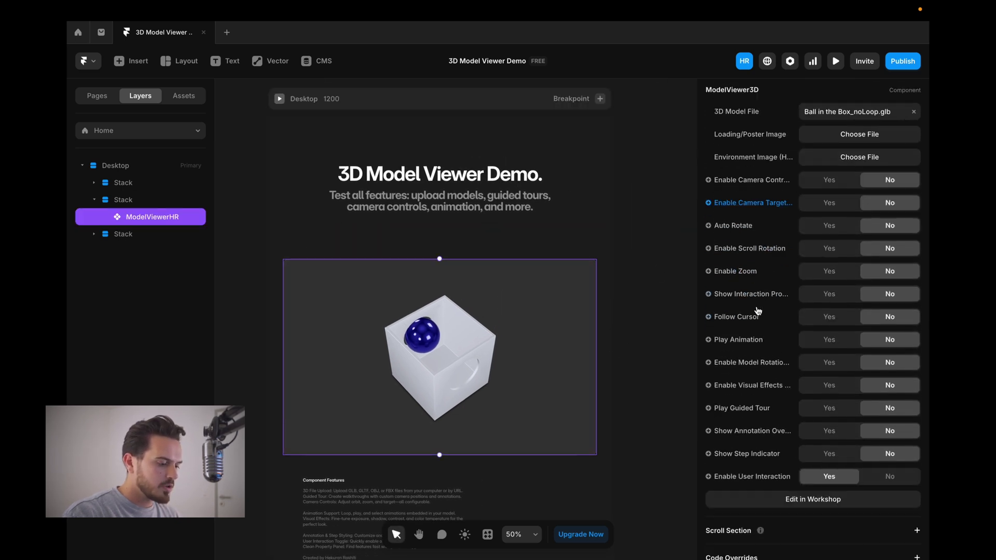
scroll(763, 208, "up", 1)
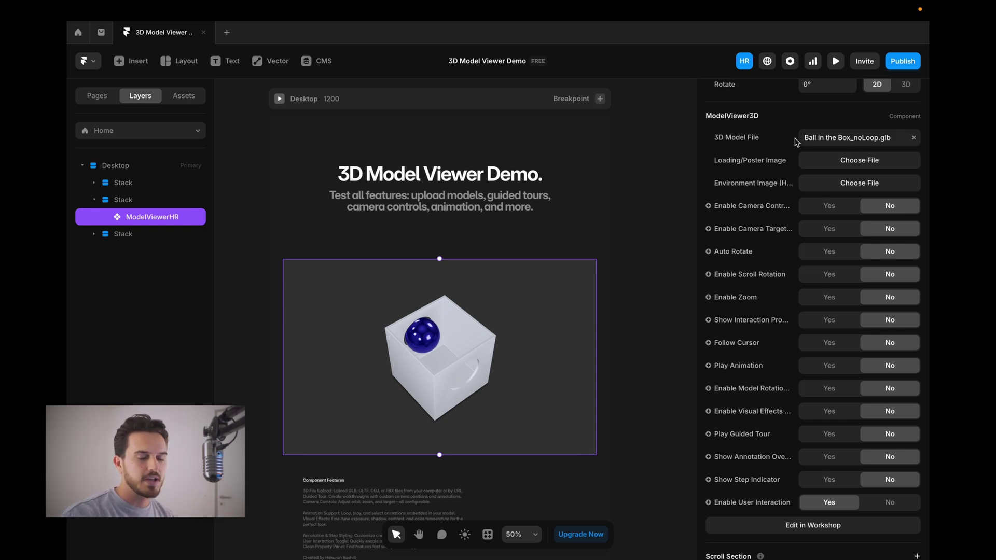
mouse_move(828, 146)
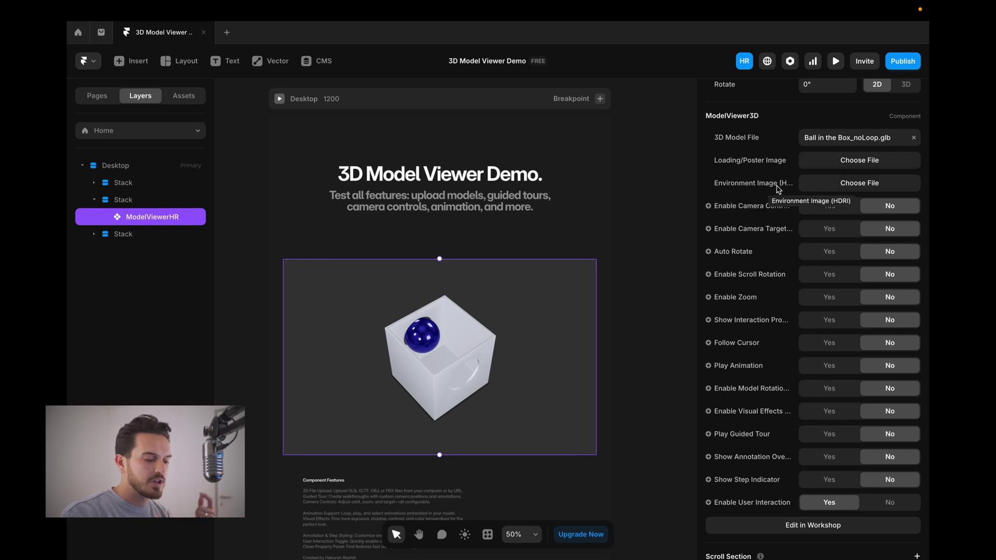
Enable camera controls and set the camera azimuth and elevation to 45deg.
left_click(827, 207)
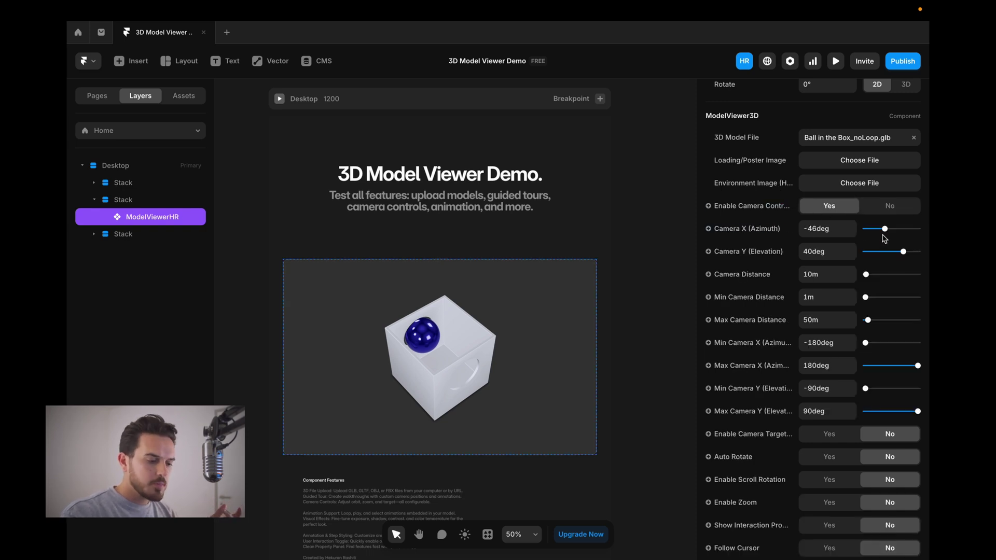
left_click_drag(885, 238, 881, 244)
left_click(827, 228)
type("45")
key("Return")
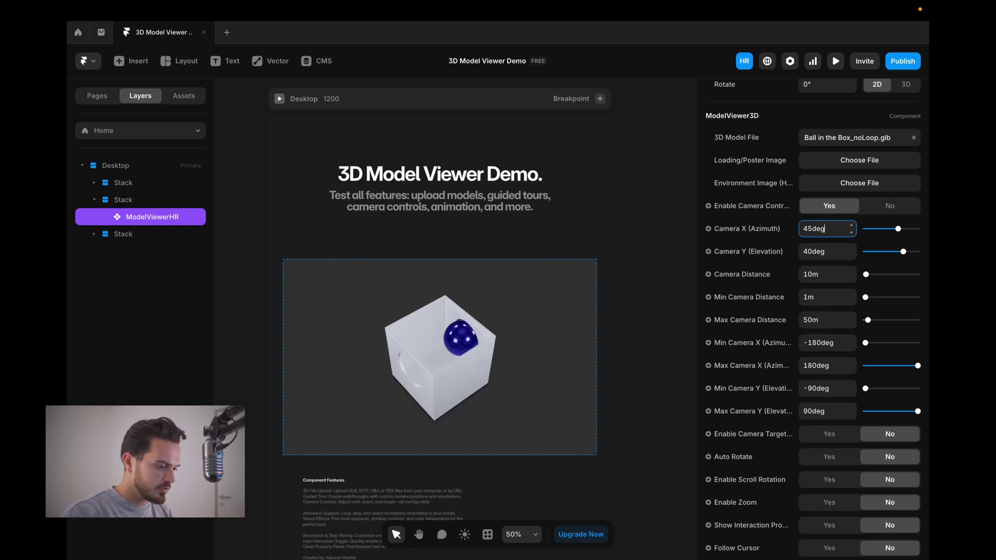
key("Tab")
type("80")
key("Return")
left_click(829, 248)
type("45")
key("Return")
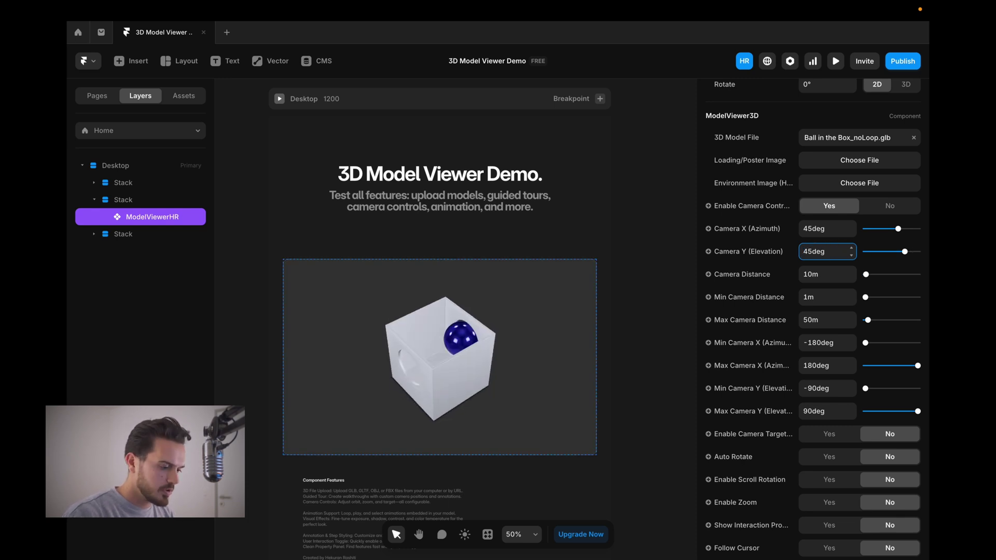
Pull the camera farther out and set the camera distance to 10m.
left_click(825, 321)
key("shift+Tab")
key("shift+Tab")
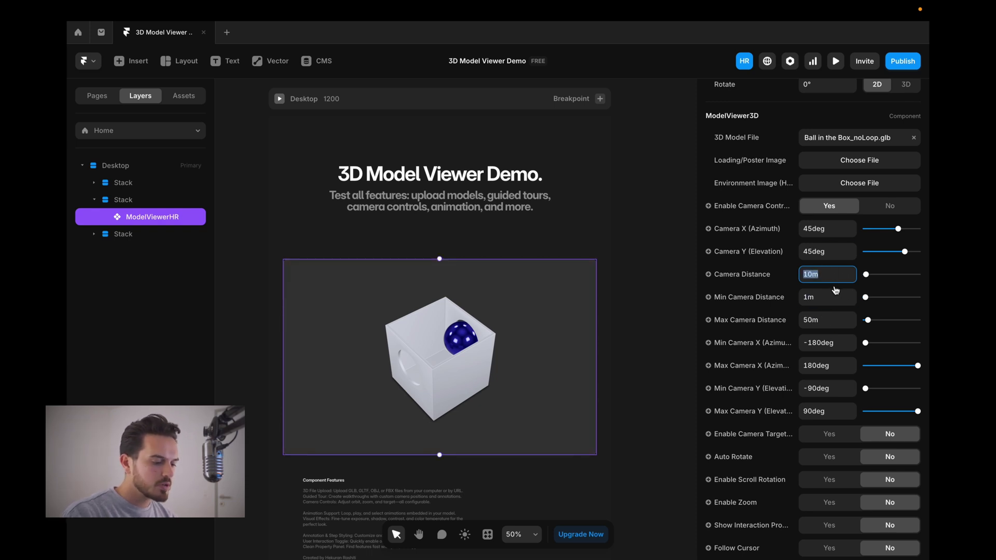
left_click(828, 297)
left_click(828, 278)
left_click_drag(866, 276, 865, 280)
left_click(839, 277)
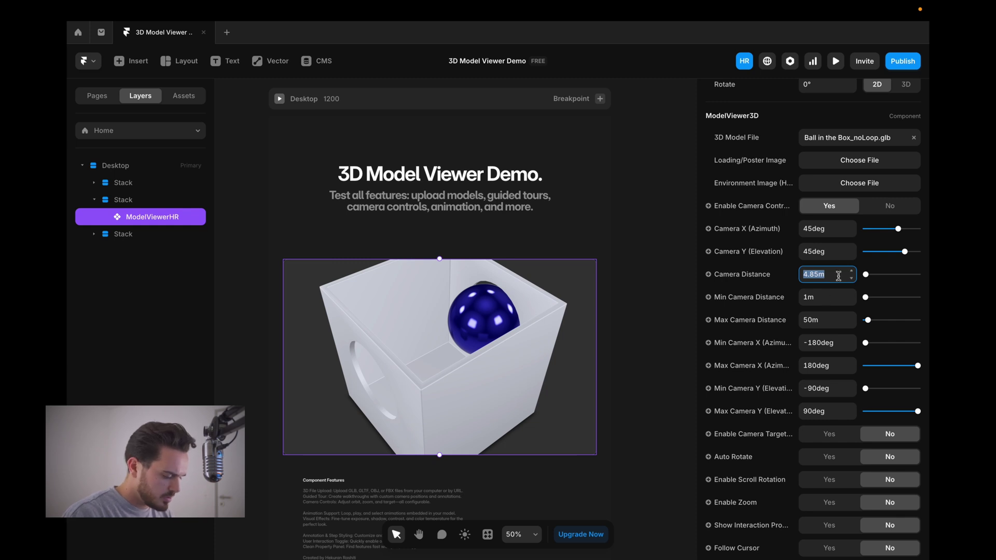
type("10")
key("Return")
Set minimum distance to 9m, maximum distance to 50m, and camera distance to 1m.
left_click(825, 299)
type("9")
left_click(826, 322)
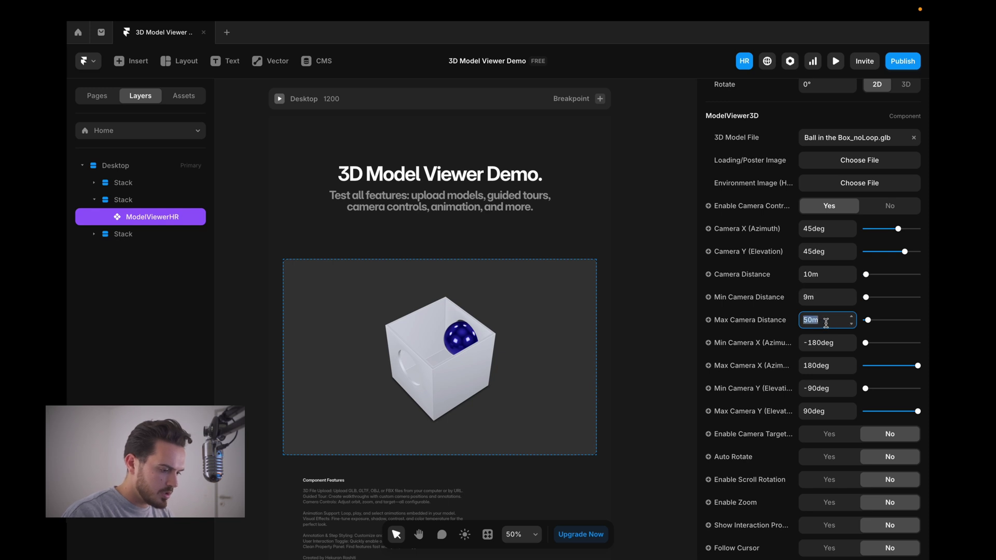
type("11m")
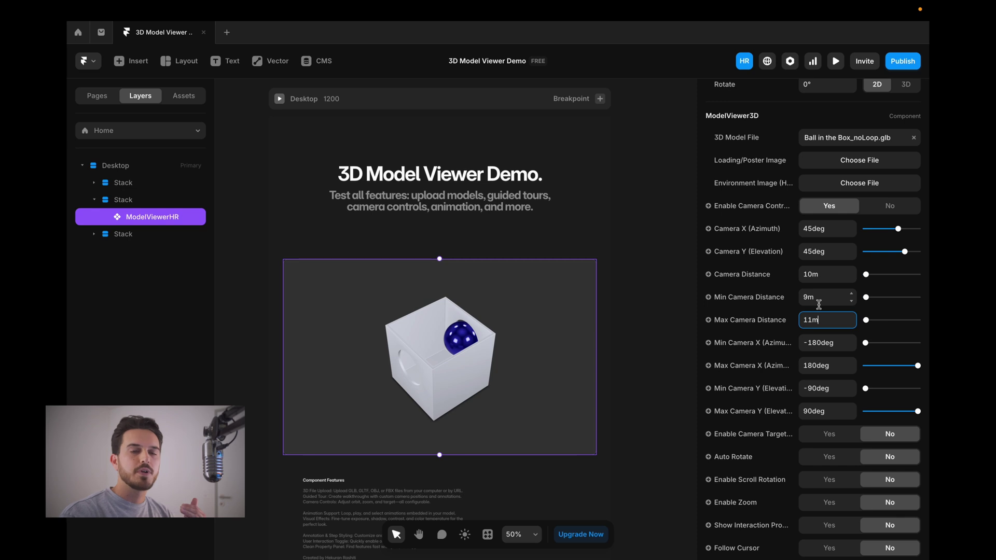
left_click(833, 329)
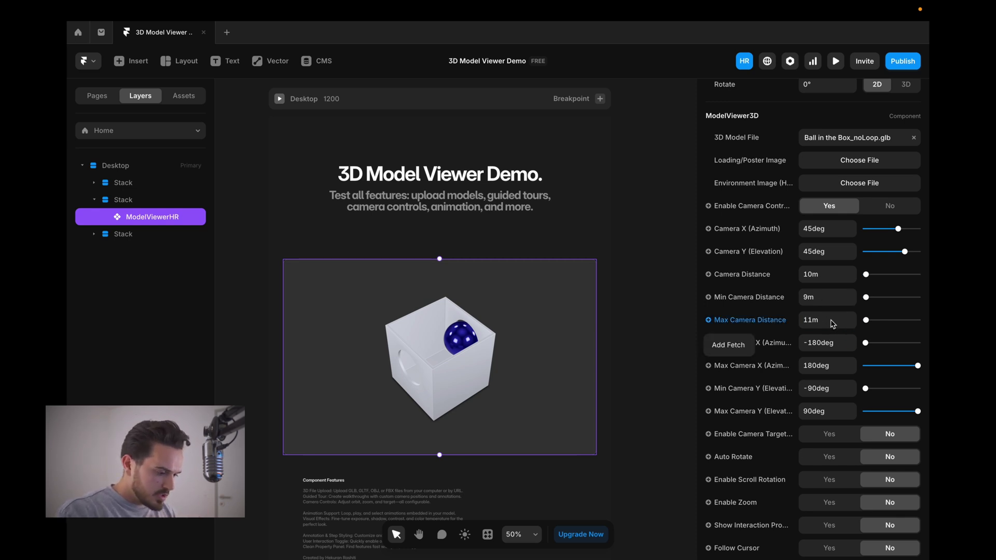
left_click(831, 321)
type("50m")
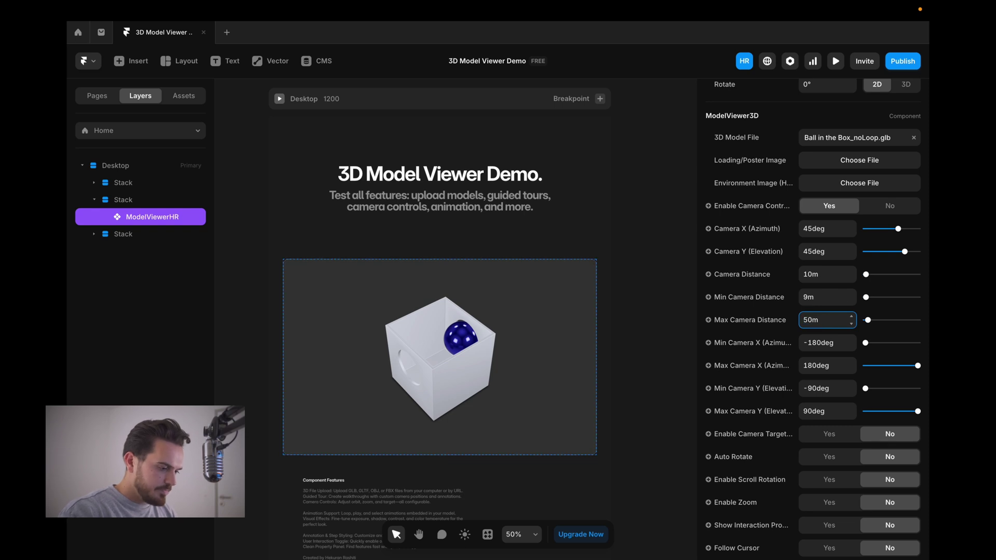
left_click(832, 272)
type("1")
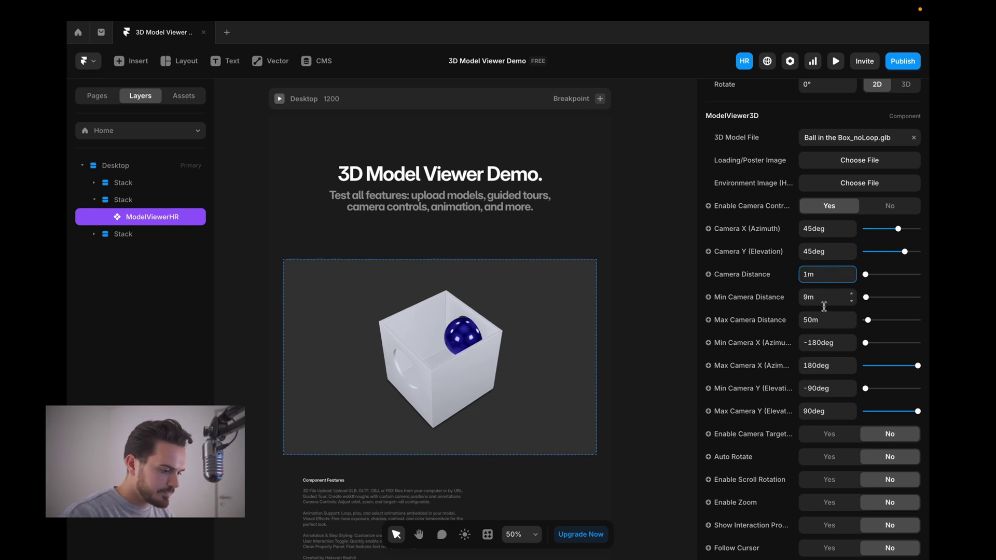
left_click(826, 342)
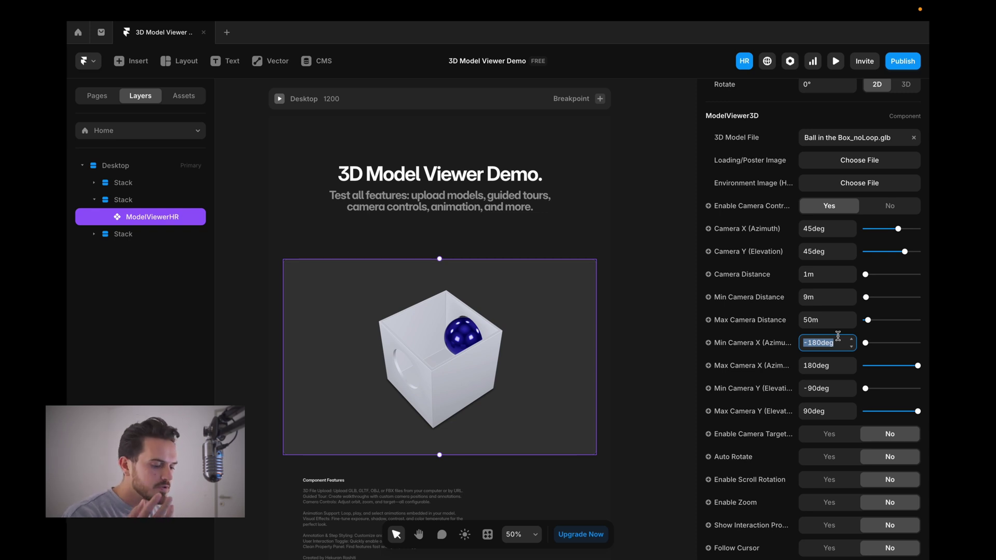
left_click(834, 387)
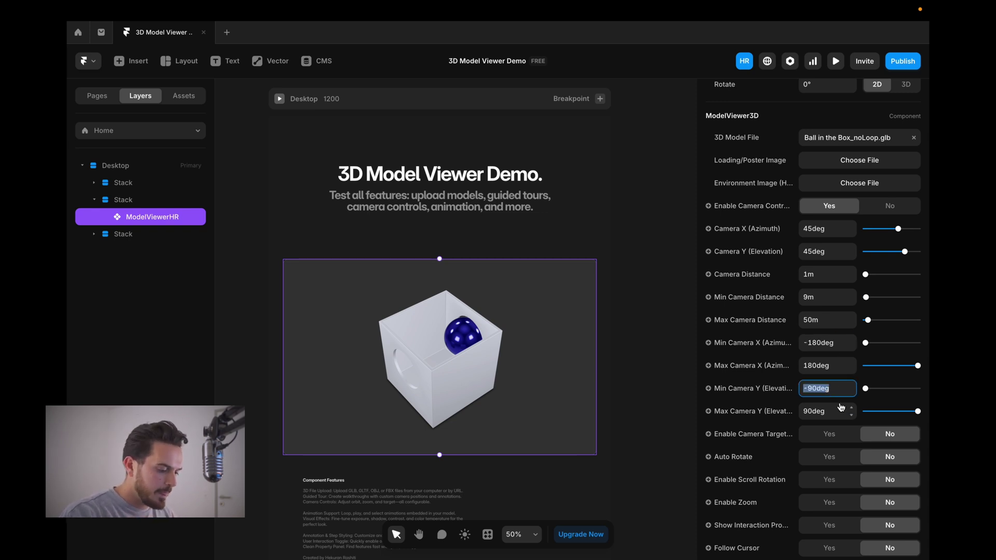
scroll(836, 405, "down", 3)
left_click(829, 348)
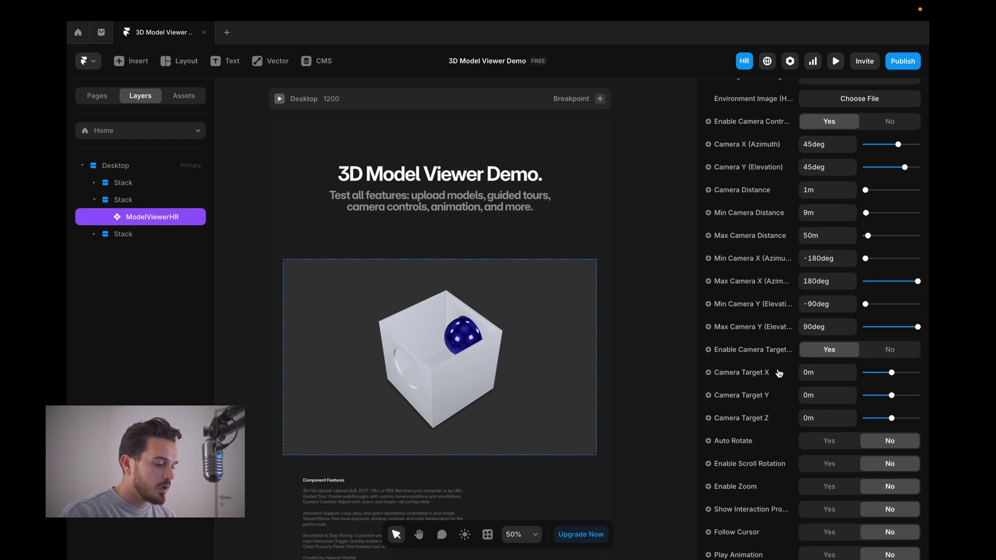
left_click(831, 374)
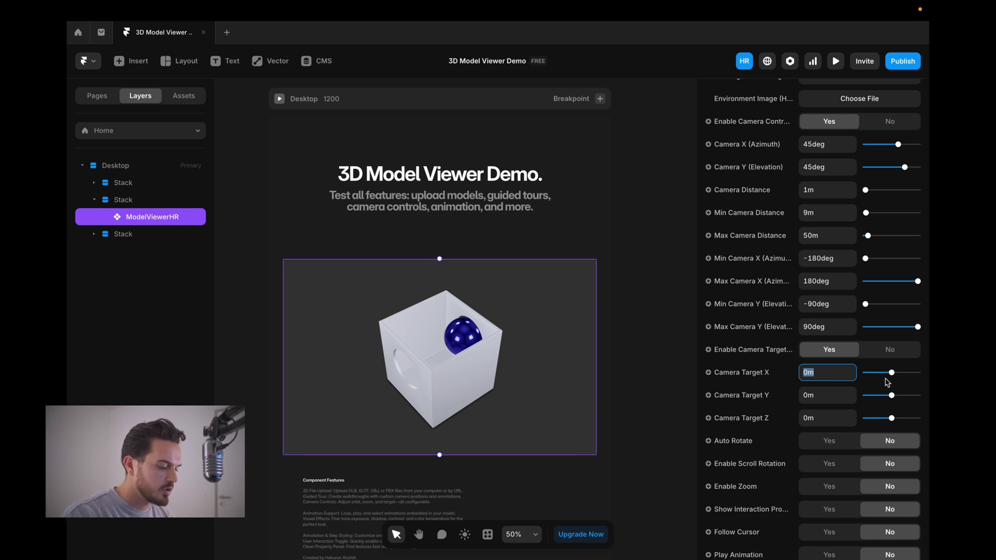
left_click(892, 402)
left_click_drag(893, 402, 901, 377)
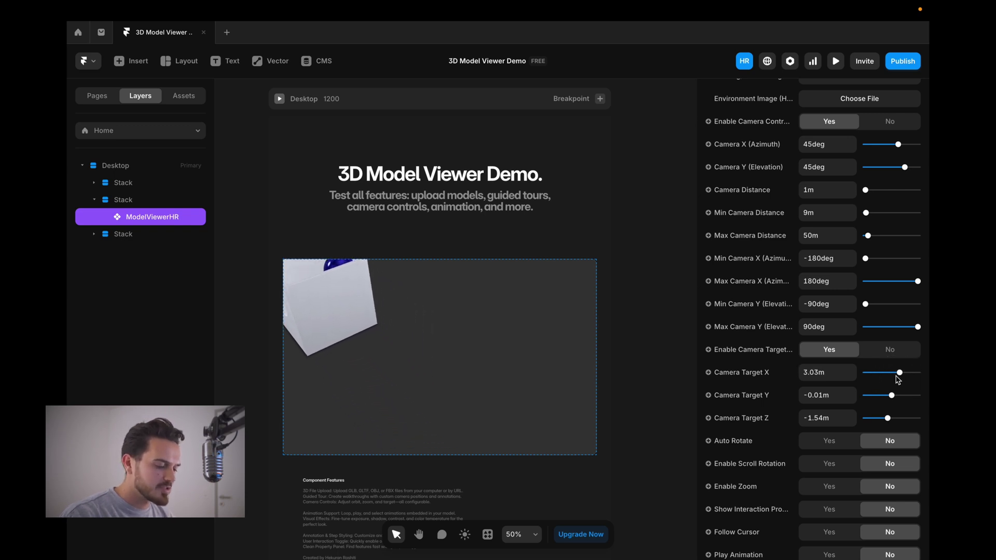
left_click(836, 373)
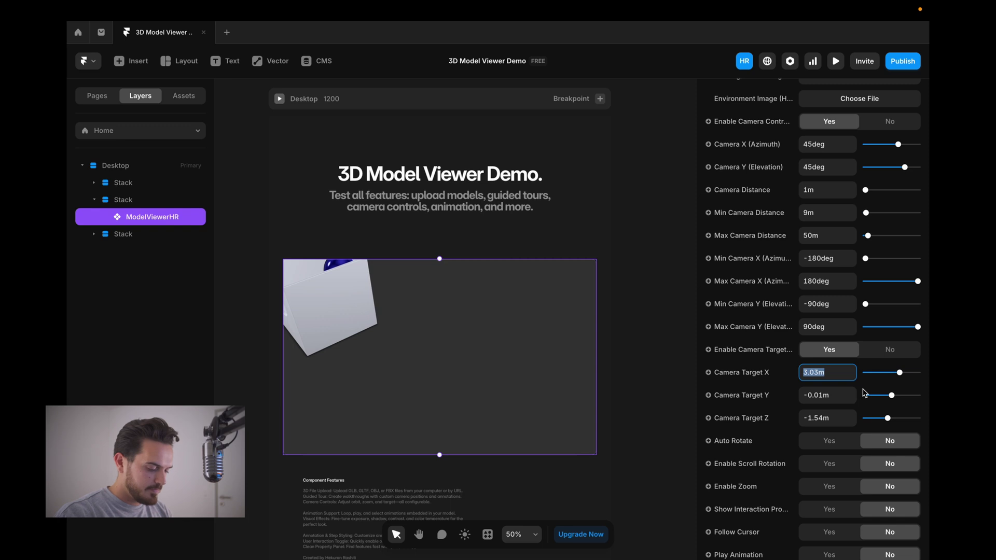
left_click(830, 400)
type("0m")
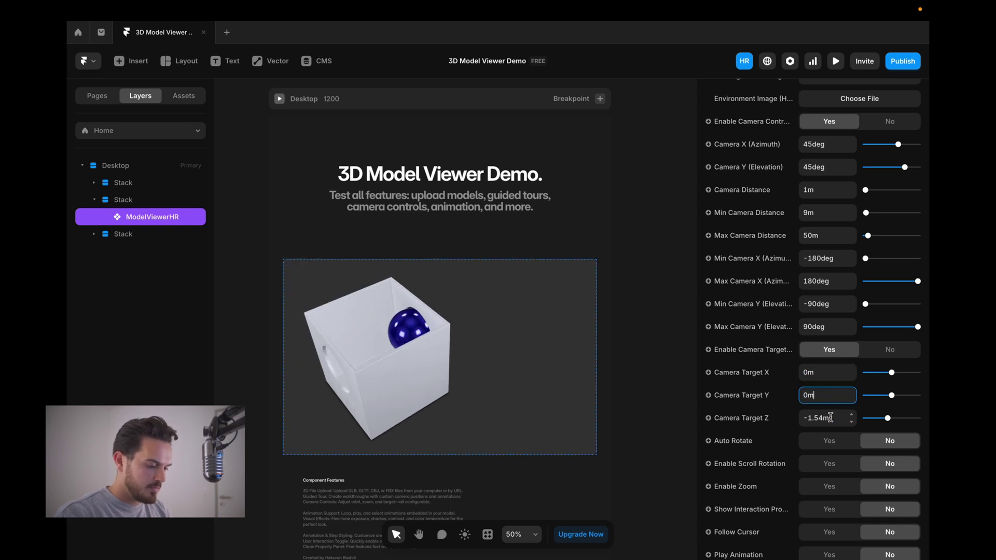
left_click(830, 418)
type("0m")
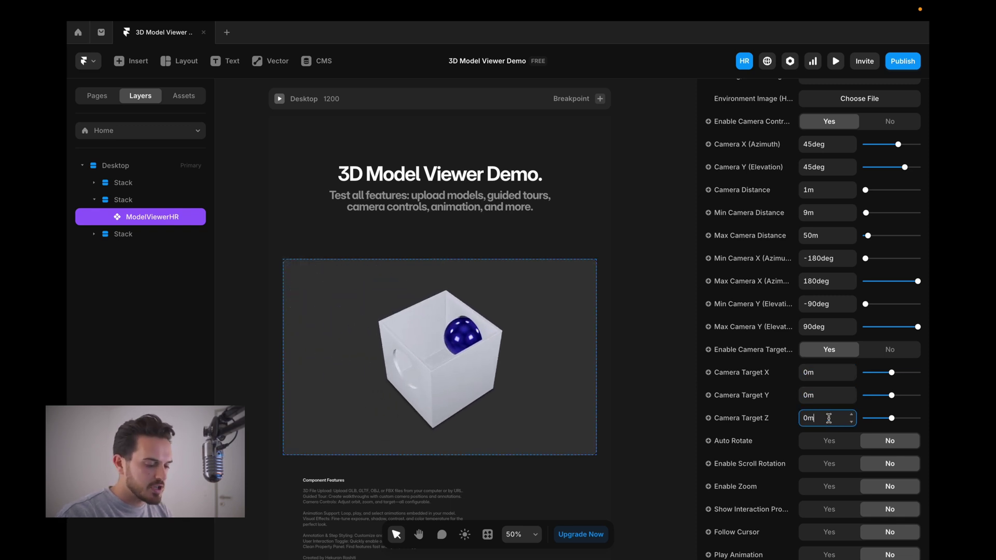
left_click(888, 350)
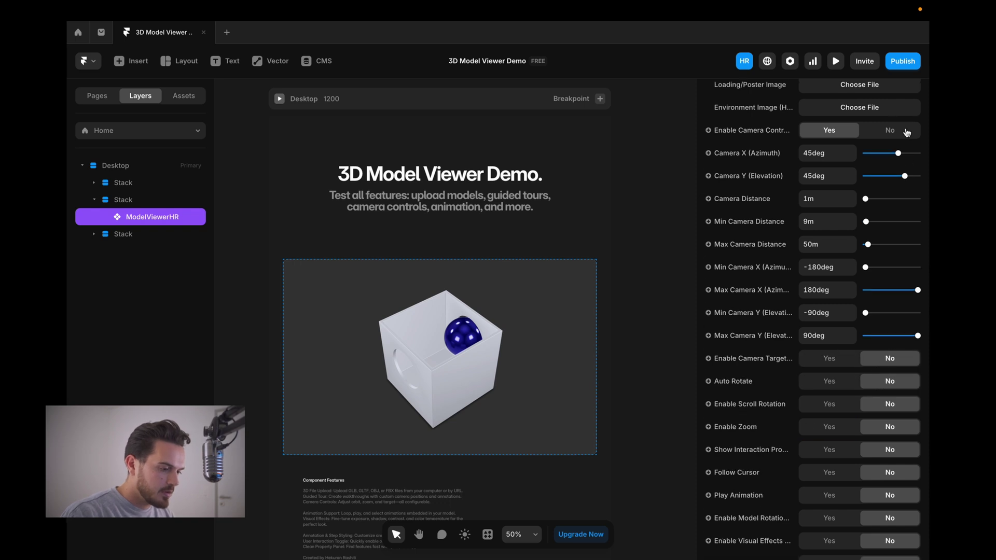
Disable camera controls, show the interaction prompt, and preview the page down to the cube.
left_click(891, 132)
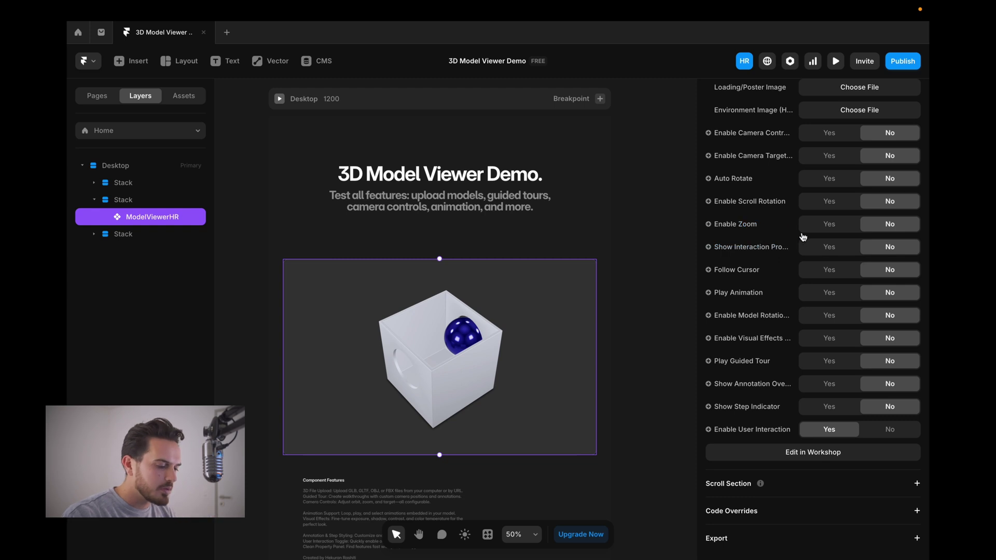
left_click(828, 249)
left_click(838, 63)
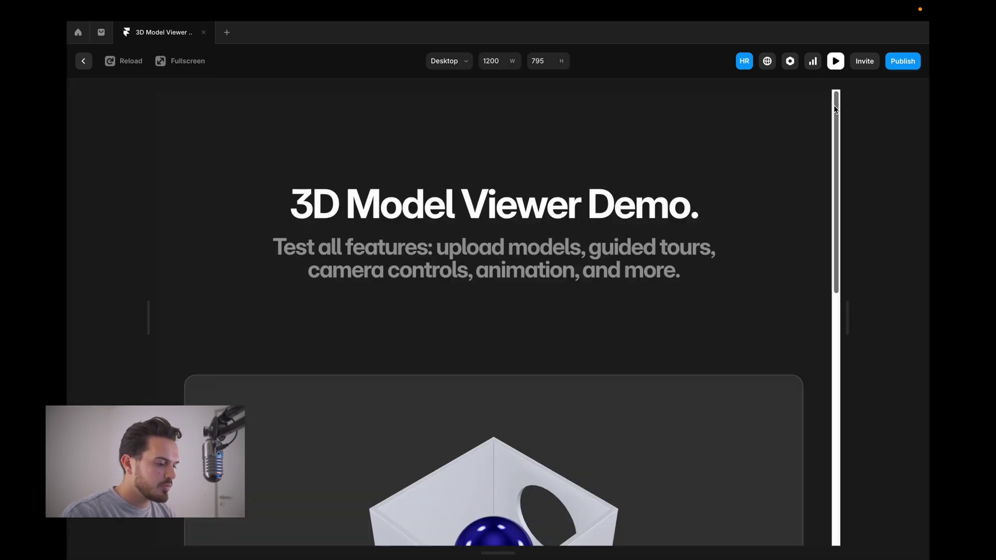
left_click_drag(839, 167, 837, 291)
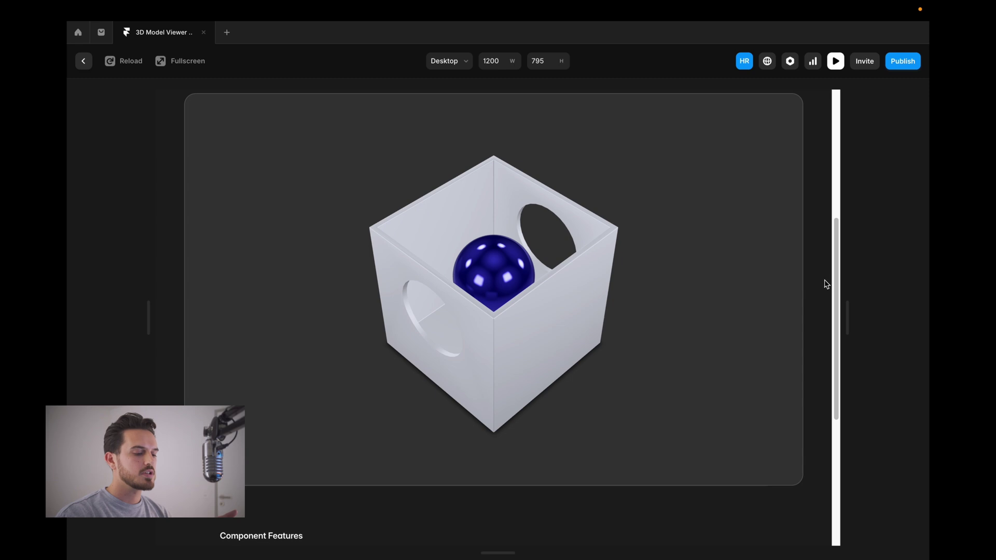
left_click(83, 61)
left_click(900, 272)
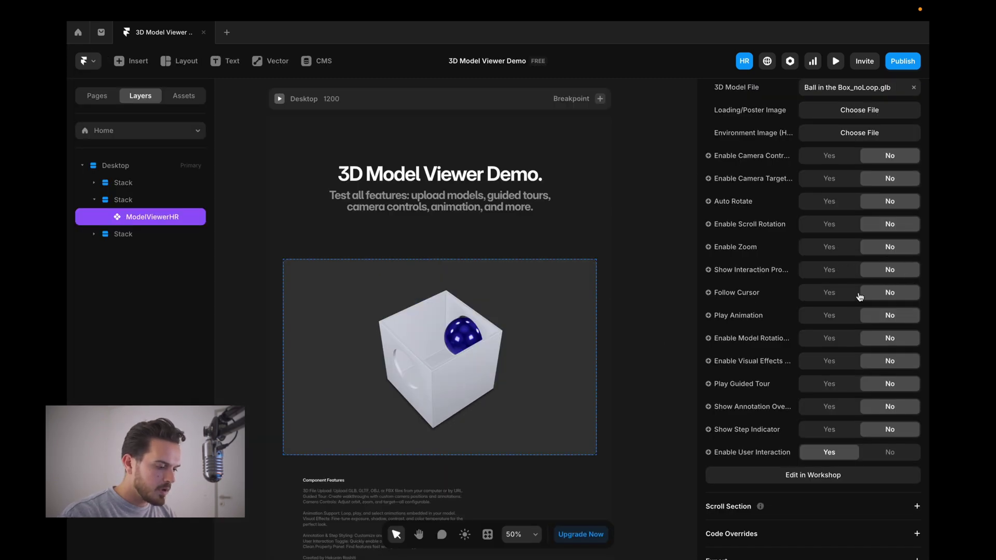
left_click(829, 295)
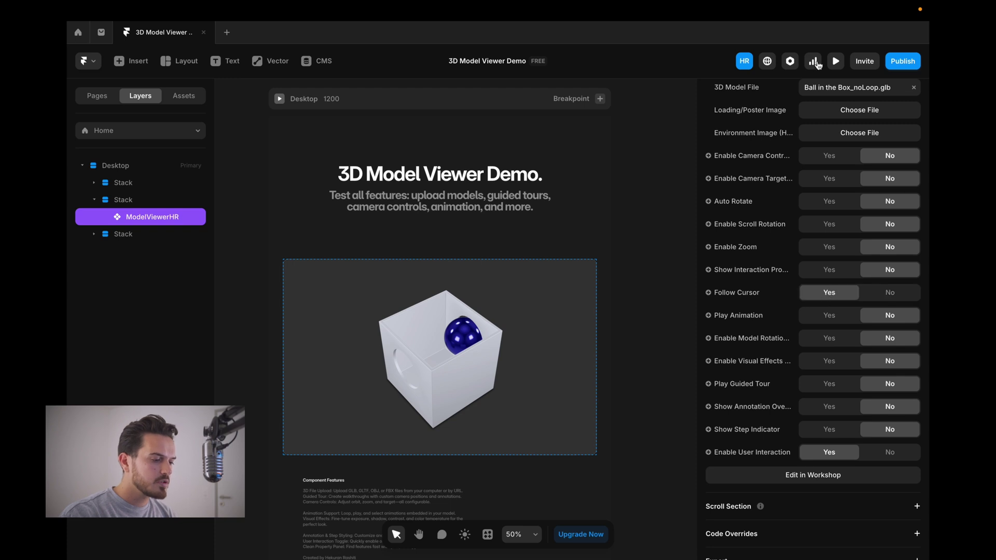
left_click(833, 60)
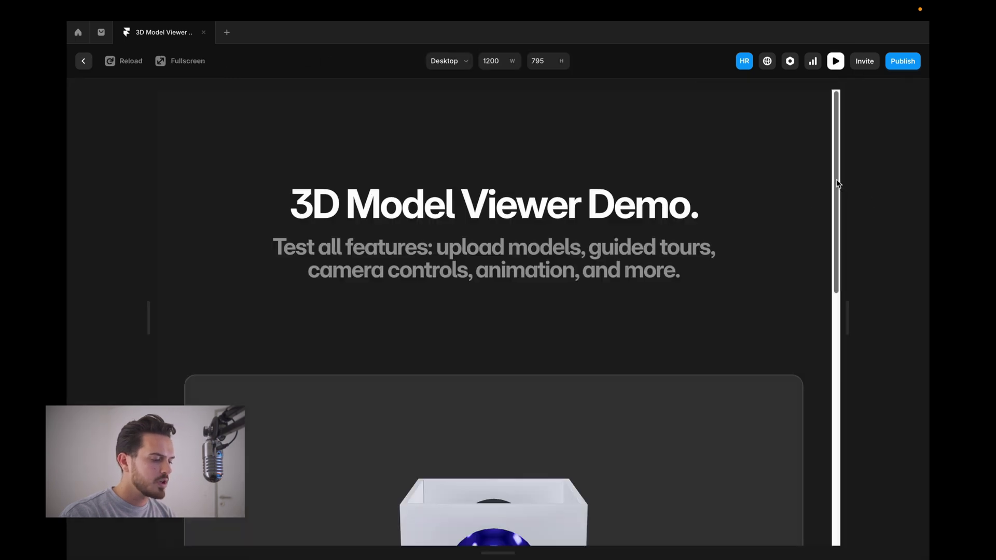
left_click_drag(838, 183, 845, 271)
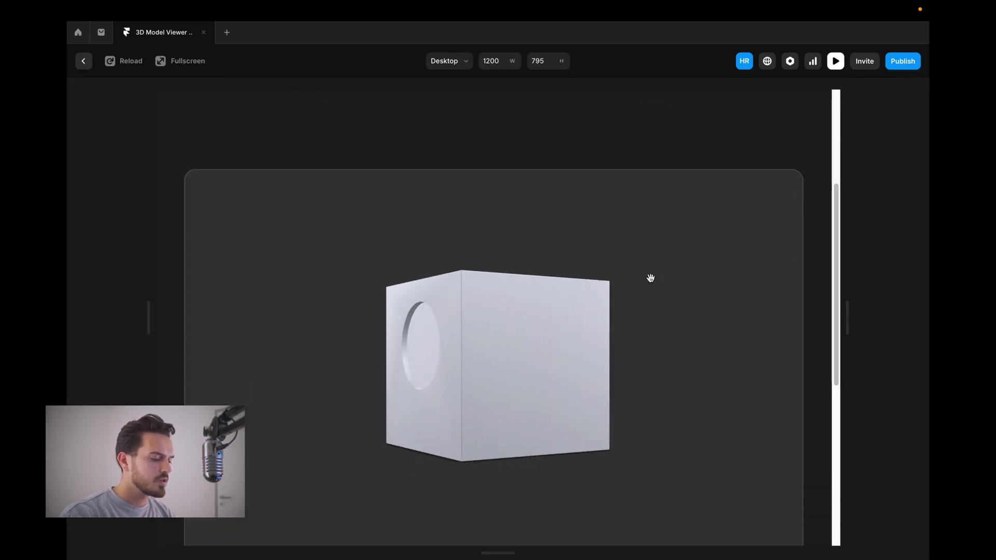
left_click_drag(833, 216, 811, 236)
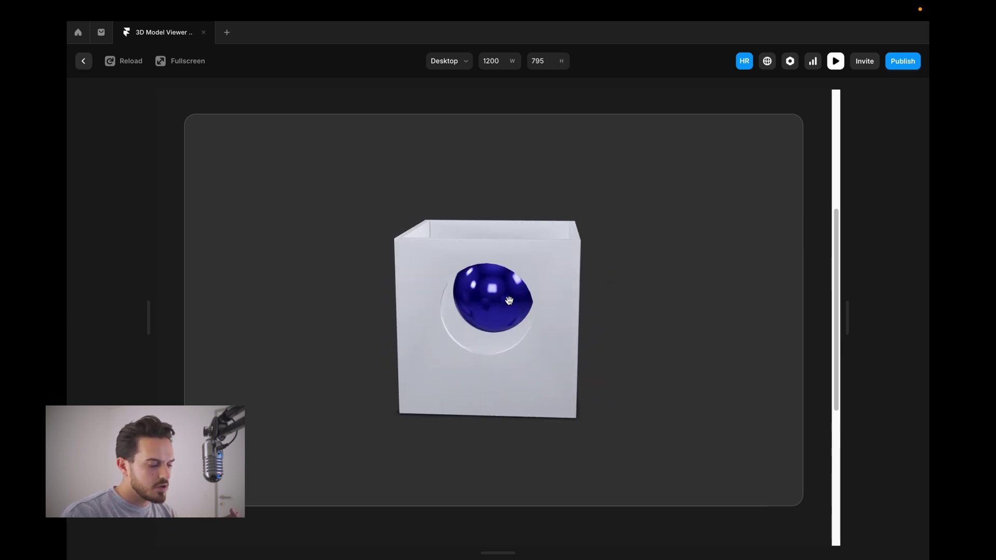
left_click(83, 61)
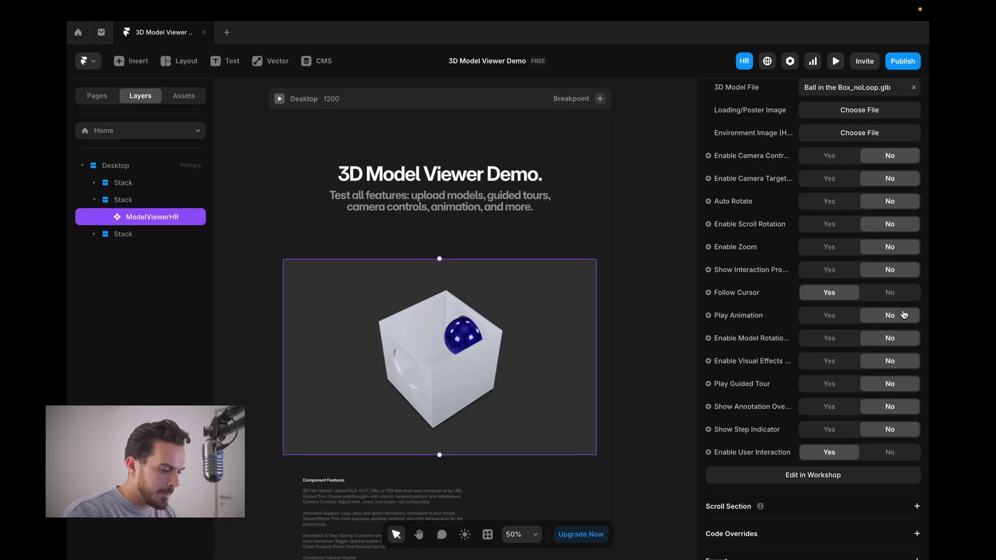
left_click(890, 294)
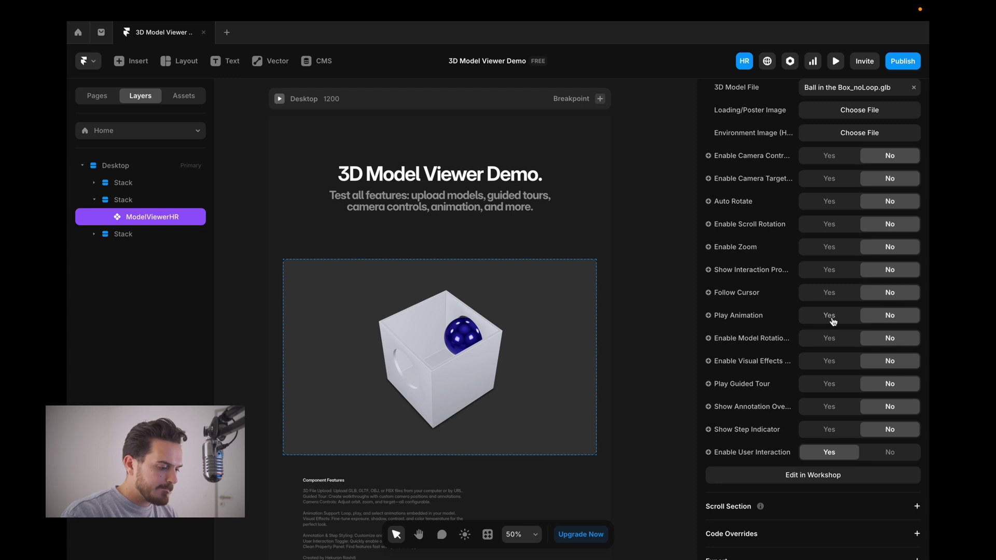
Enable scroll rotation and check the Scroll X (0.2) and Scroll Y (0.1) sensitivity values.
left_click(828, 225)
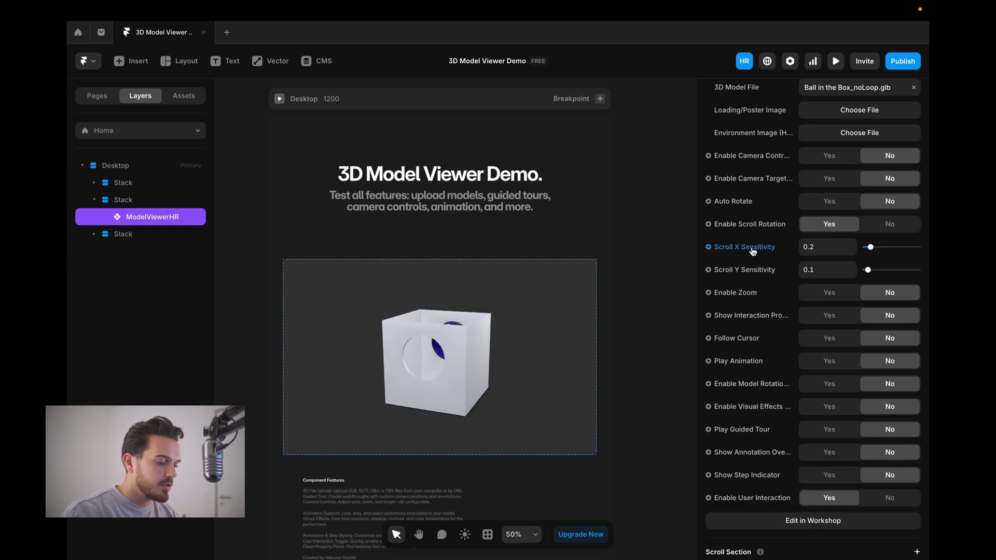
left_click(830, 248)
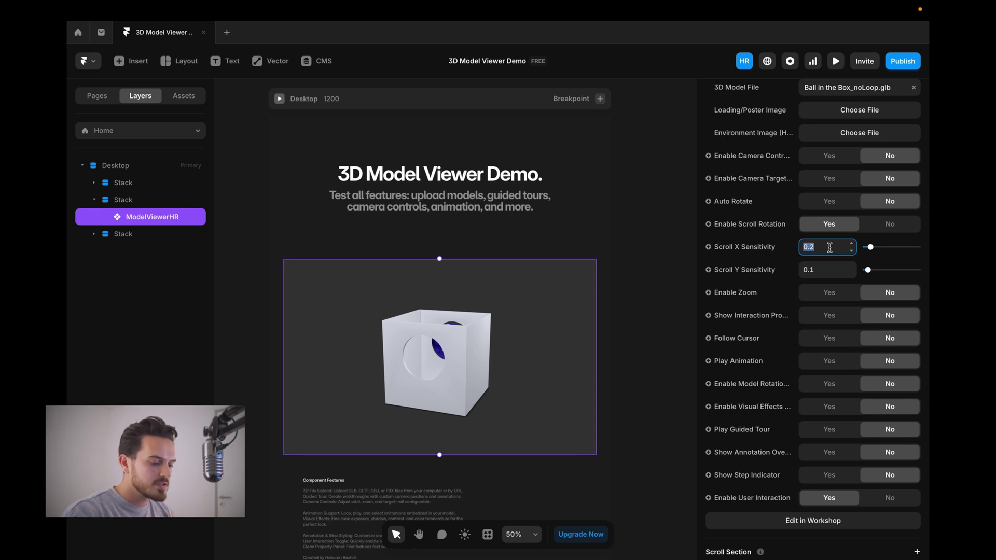
left_click(825, 269)
left_click(824, 248)
left_click(825, 269)
left_click(827, 251)
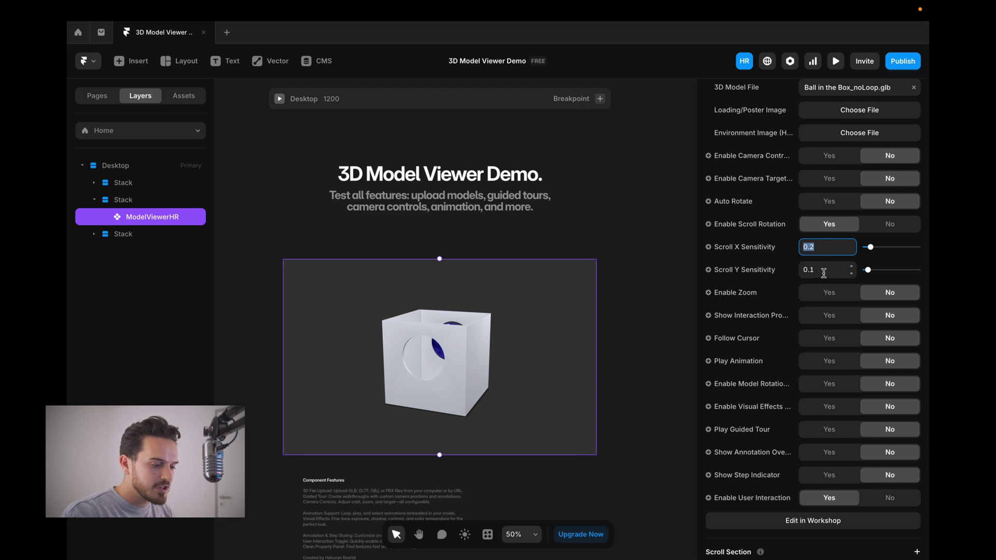
Preview the page and scroll to test the model's scroll rotation.
left_click(835, 61)
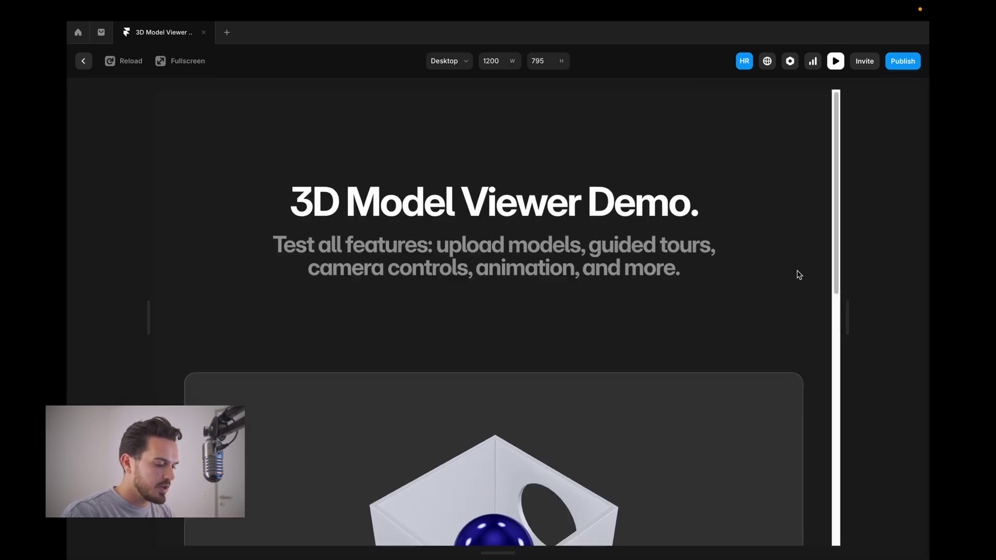
mouse_move(836, 200)
left_mouse_down()
mouse_move(825, 374)
mouse_move(832, 207)
left_mouse_up()
scroll(729, 301, "down", 3)
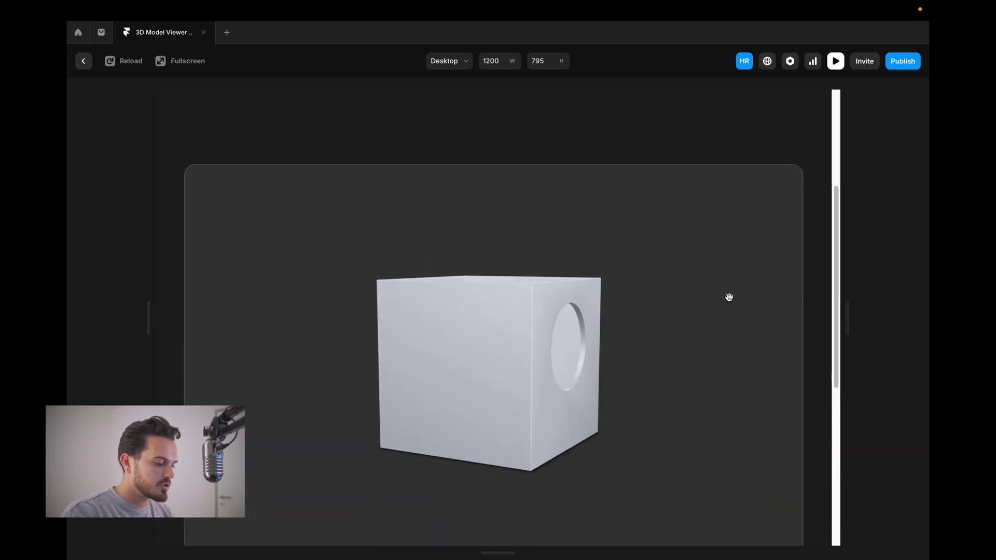
scroll(681, 258, "up", 3)
scroll(740, 233, "down", 1)
scroll(773, 254, "down", 3)
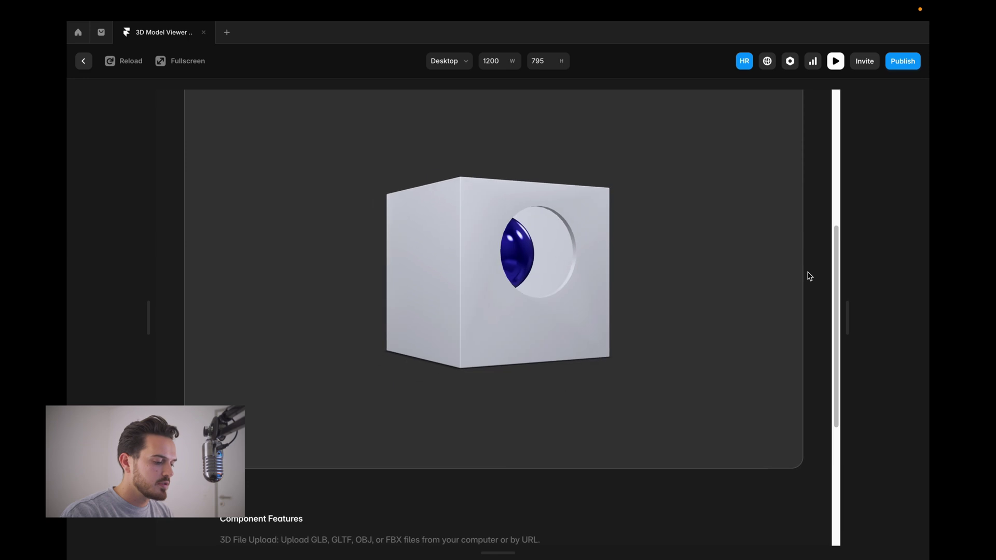
scroll(807, 275, "up", 2)
left_click(82, 62)
left_click(833, 270)
left_click(815, 248)
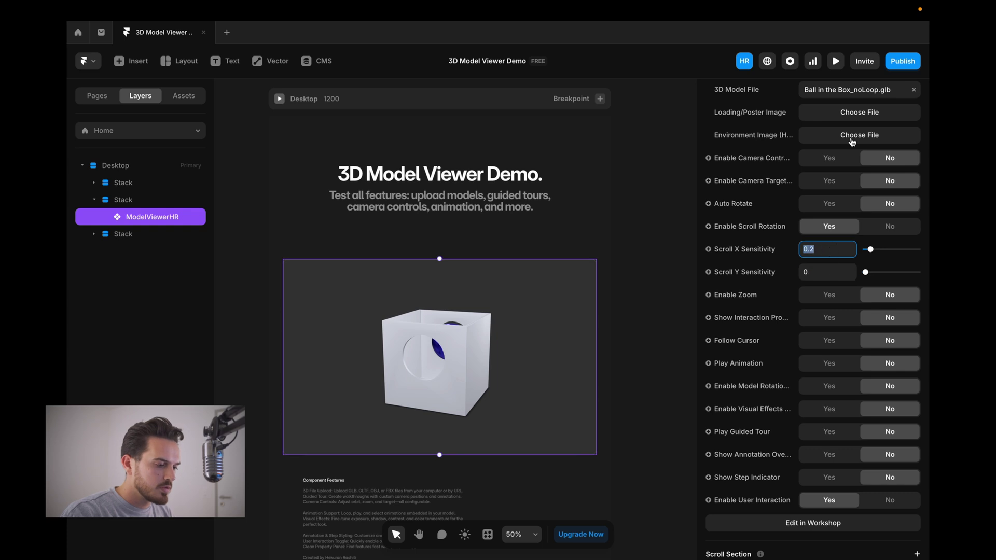
Set Scroll X Sensitivity to 0 and check the result in preview.
left_click(836, 62)
mouse_move(840, 216)
left_mouse_down()
mouse_move(842, 363)
mouse_move(838, 207)
mouse_move(836, 334)
mouse_move(836, 218)
left_mouse_up()
left_click(83, 61)
left_click(818, 248)
type("0")
left_click(822, 273)
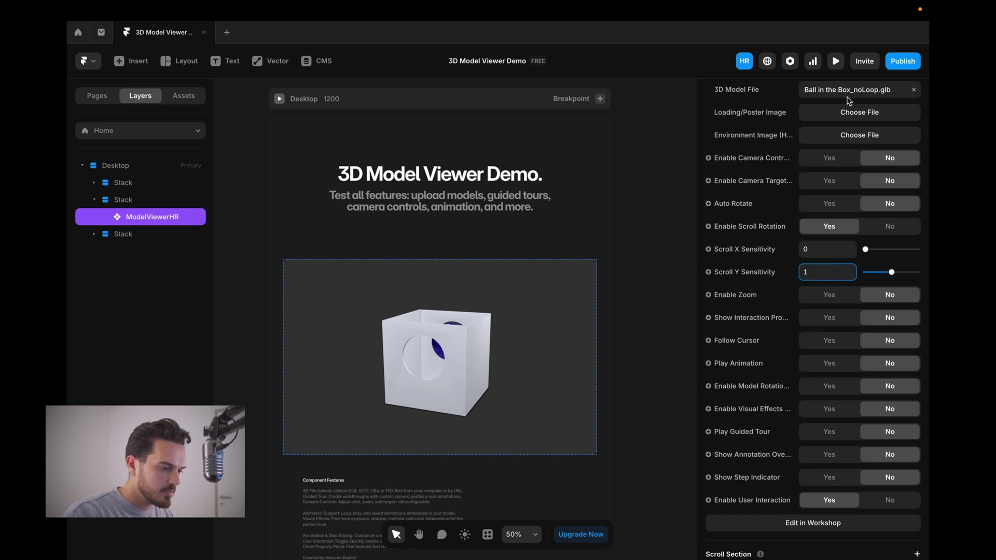
left_click(836, 61)
left_click_drag(834, 187, 822, 166)
left_click(83, 61)
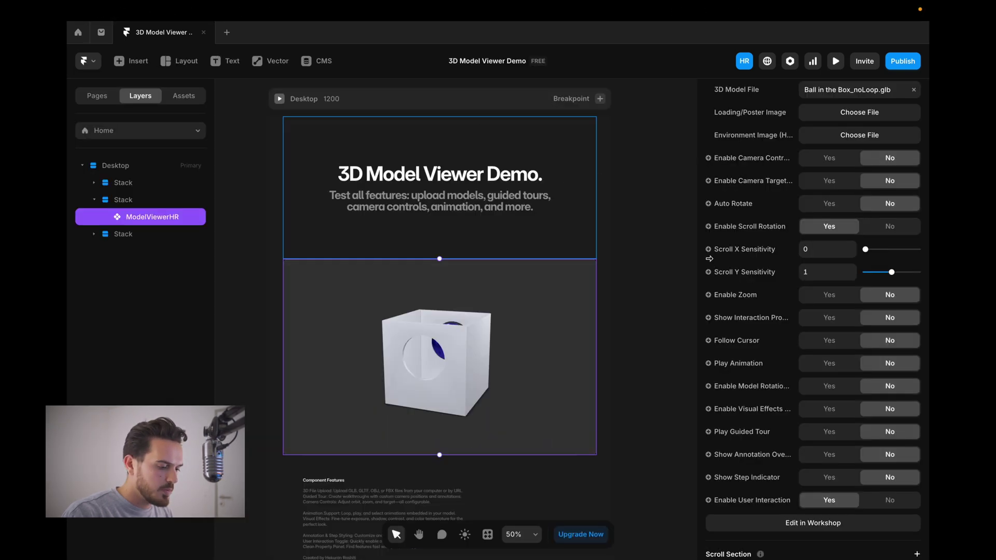
Set Scroll Y Sensitivity to 0.1 and test scrolling the model in preview.
left_click(818, 272)
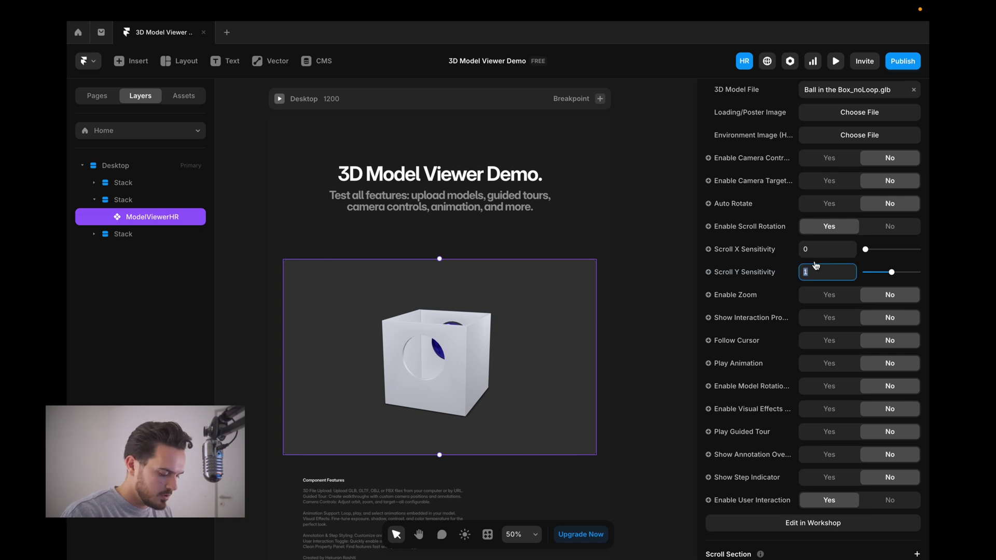
type("0.1")
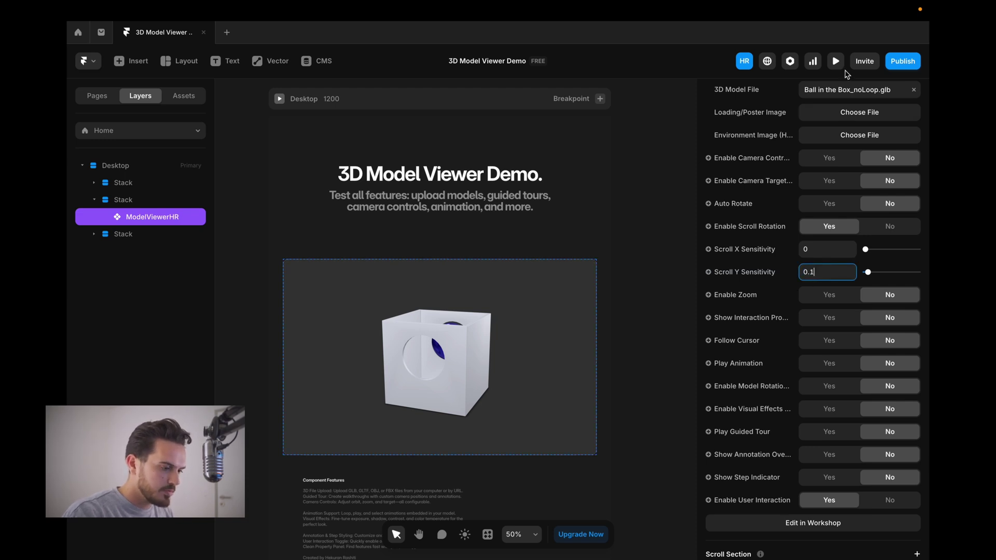
left_click(837, 64)
scroll(830, 238, "down", 3)
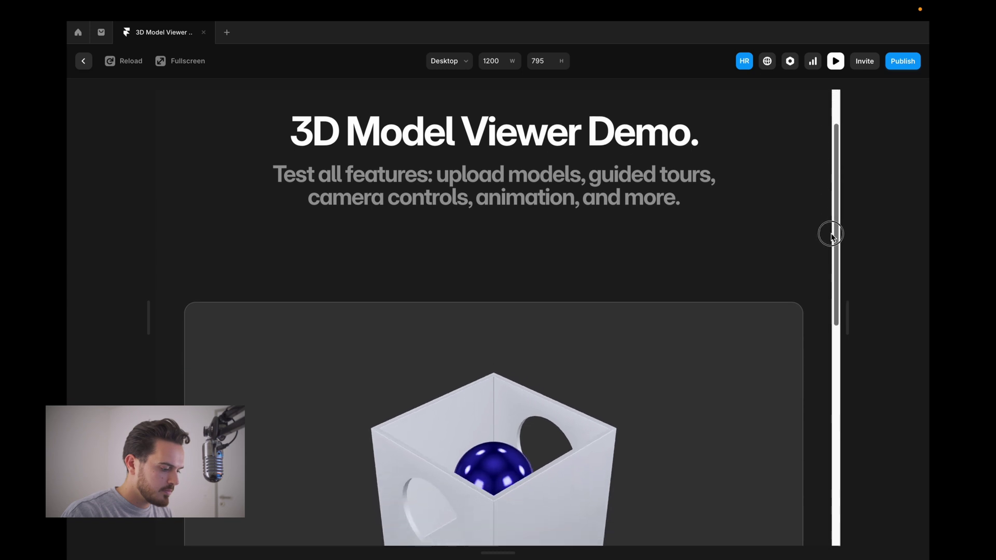
scroll(824, 265, "down", 5)
scroll(817, 312, "up", 6)
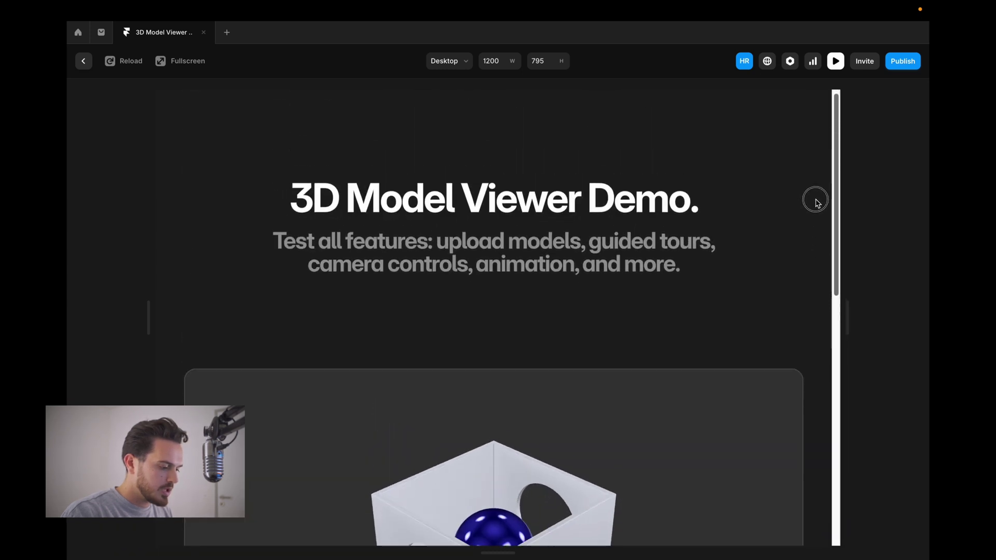
scroll(818, 218, "down", 5)
scroll(822, 312, "up", 3)
scroll(821, 254, "up", 3)
scroll(828, 290, "down", 4)
left_click(86, 64)
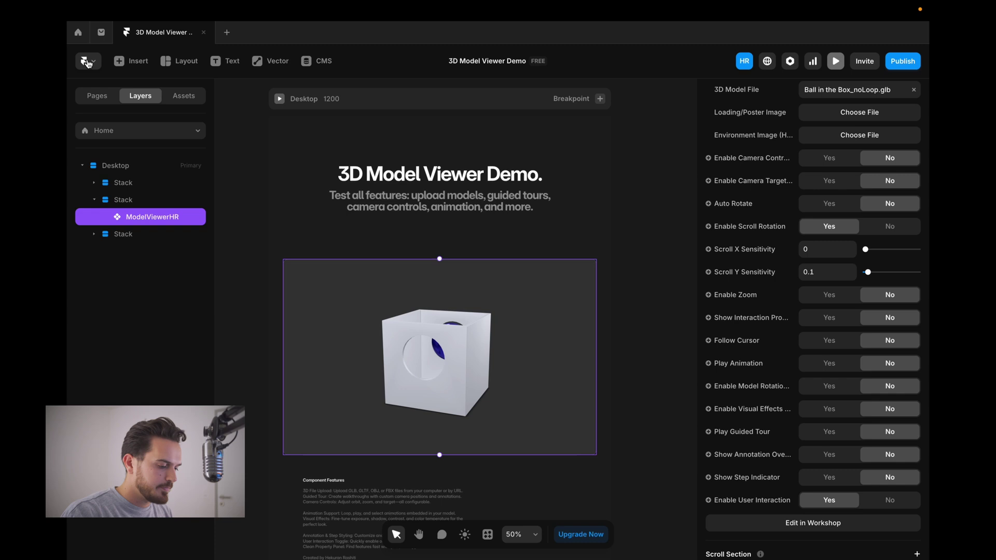
left_click(836, 272)
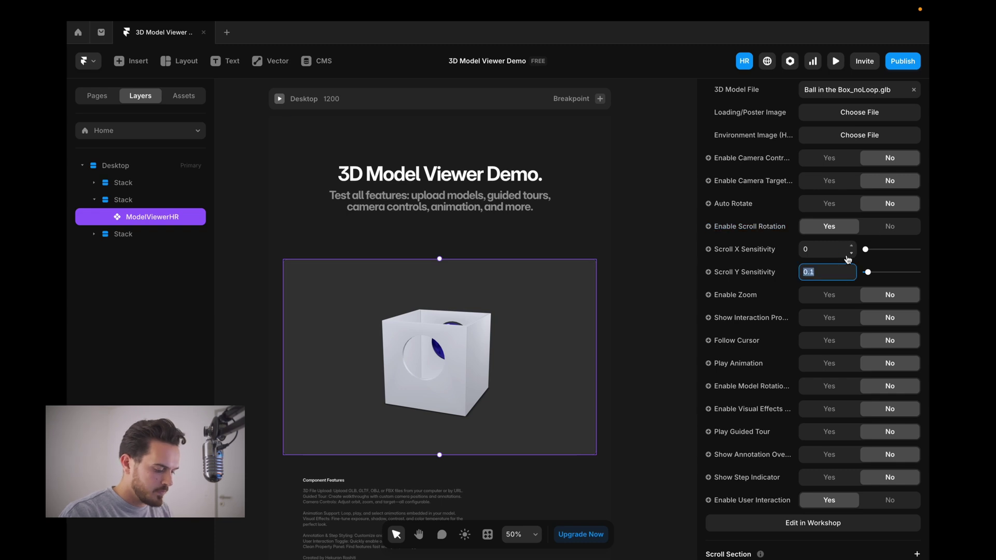
Turn scroll rotation off and preview the page, orbiting the cube to reveal holes in its faces.
left_click(883, 232)
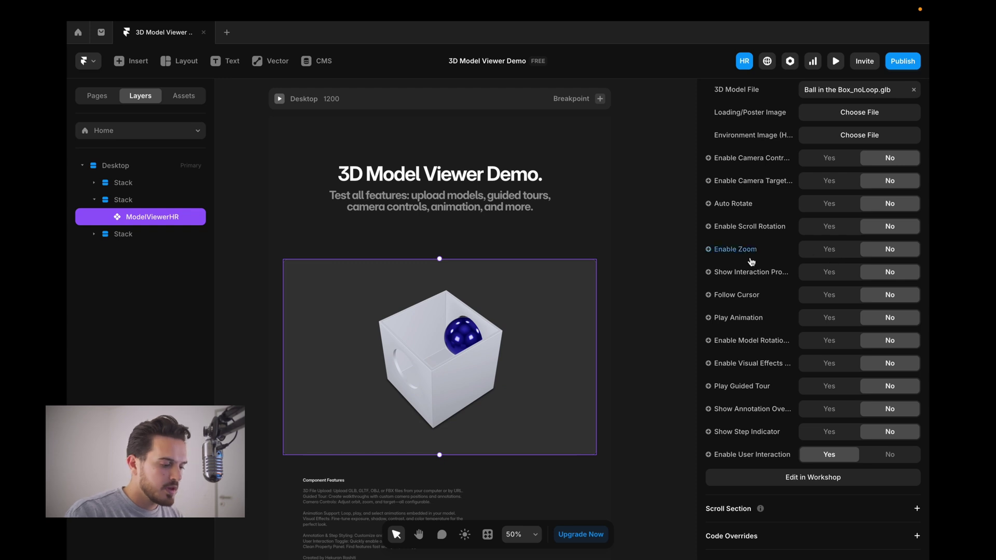
left_click(829, 251)
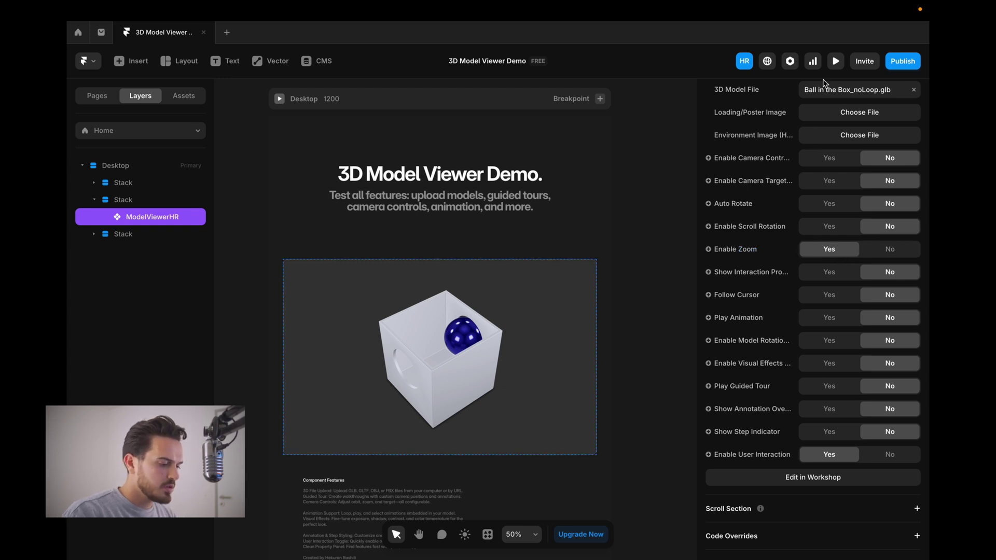
left_click(892, 249)
left_click(836, 61)
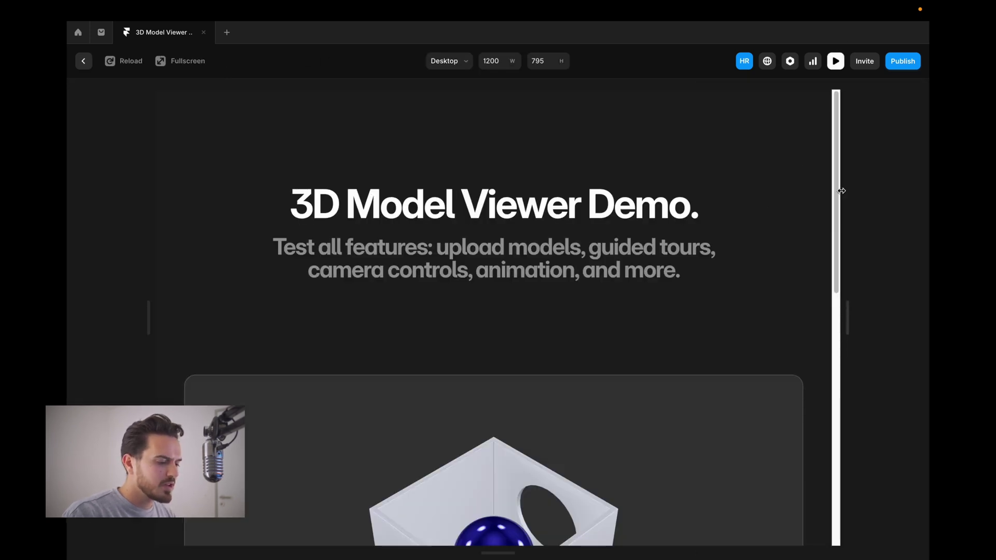
scroll(841, 191, "down", 5)
scroll(534, 275, "down", 1)
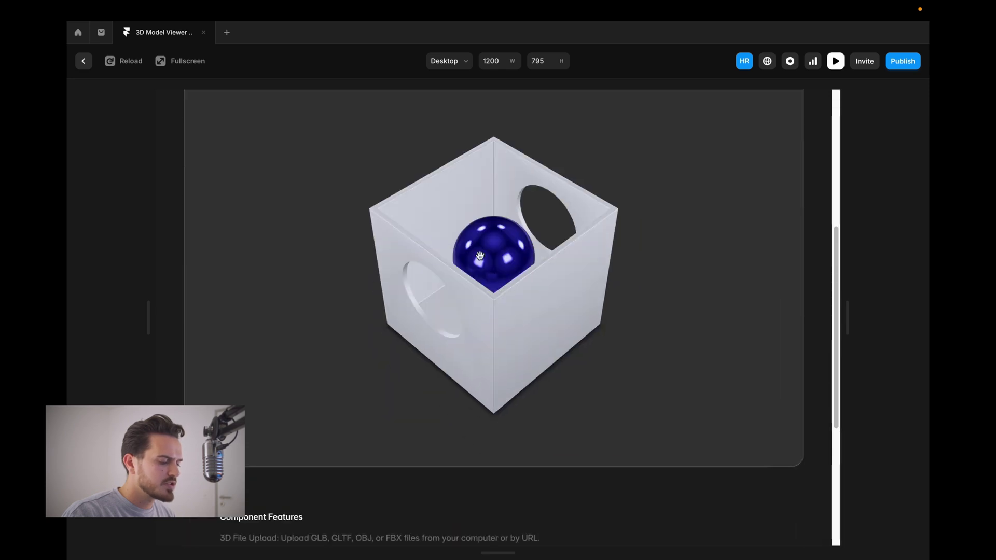
left_click_drag(513, 264, 727, 270)
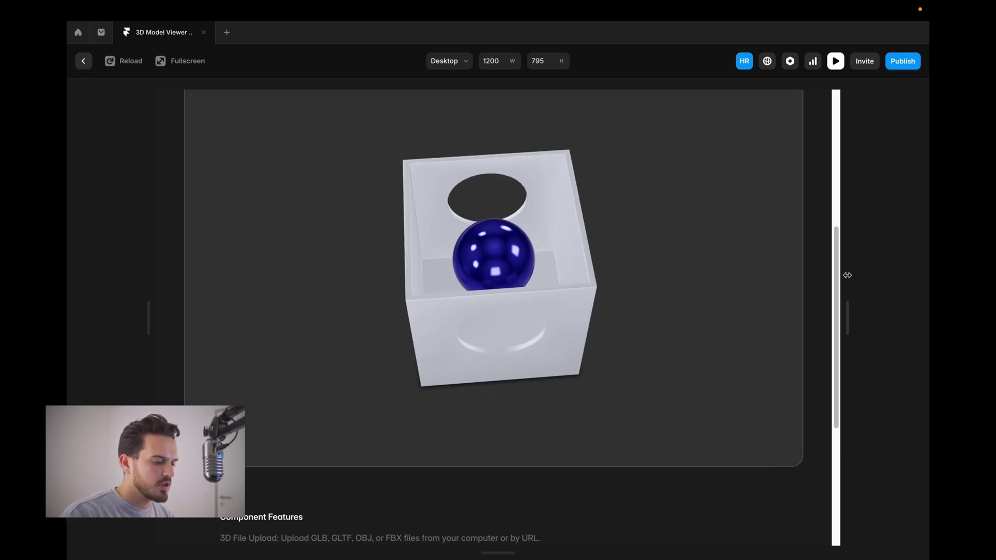
left_click_drag(837, 267, 835, 249)
left_click_drag(524, 260, 530, 326)
left_click_drag(571, 296, 426, 332)
left_click(84, 63)
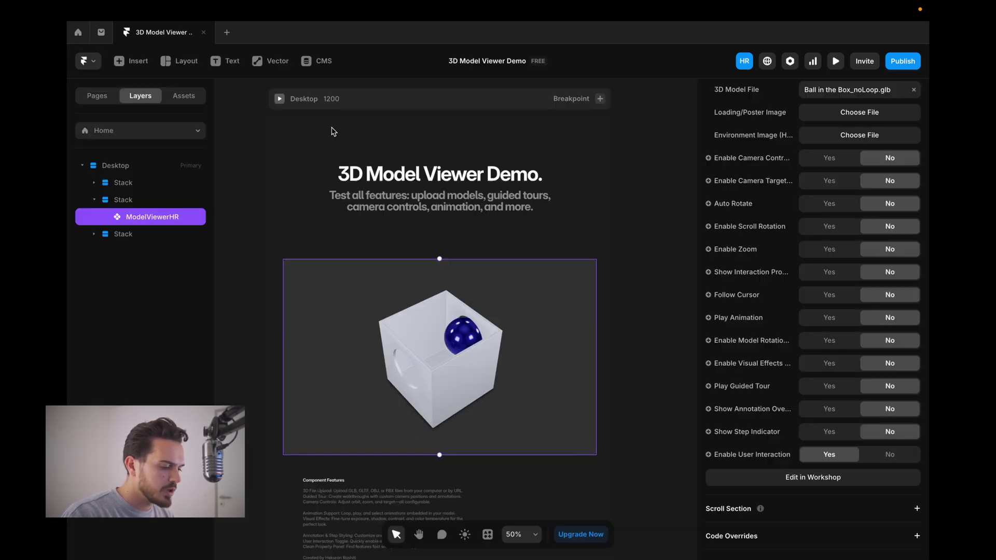
Enable zoom and preview the page, scrolling to zoom the boxed model.
left_click(829, 249)
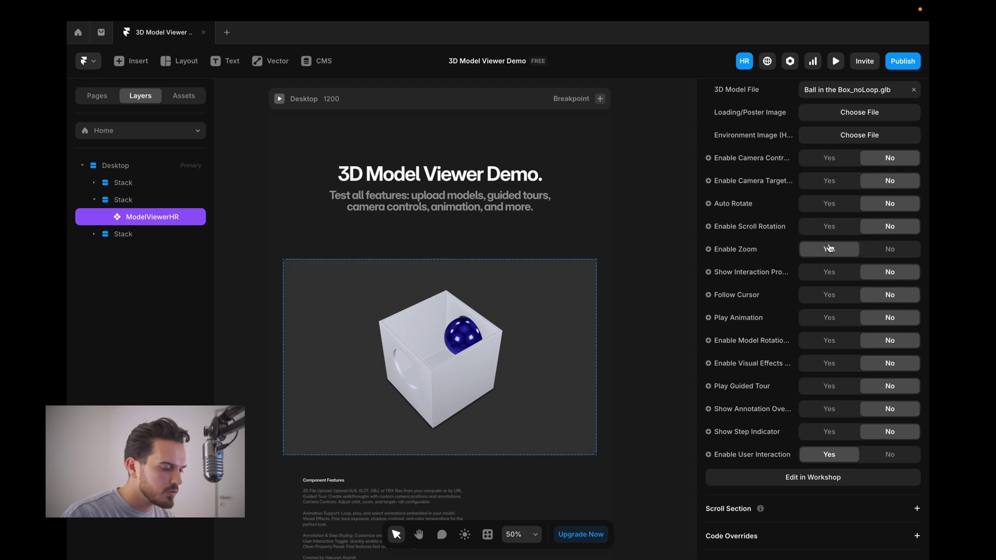
left_click(835, 61)
left_click_drag(837, 207, 812, 304)
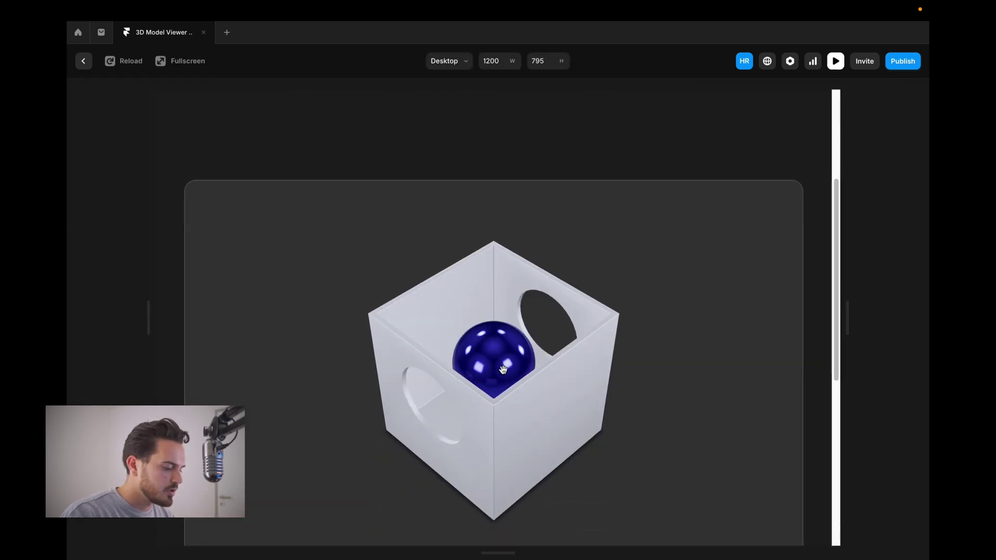
scroll(503, 369, "up", 5)
scroll(502, 379, "down", 10)
scroll(502, 390, "up", 6)
scroll(502, 390, "up", 2)
scroll(501, 391, "down", 10)
scroll(498, 363, "up", 10)
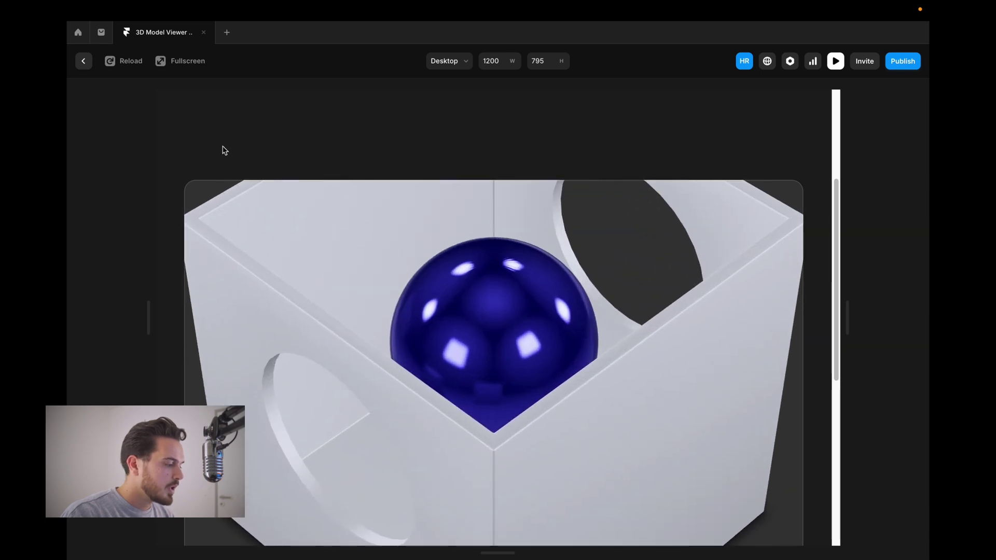
left_click(84, 60)
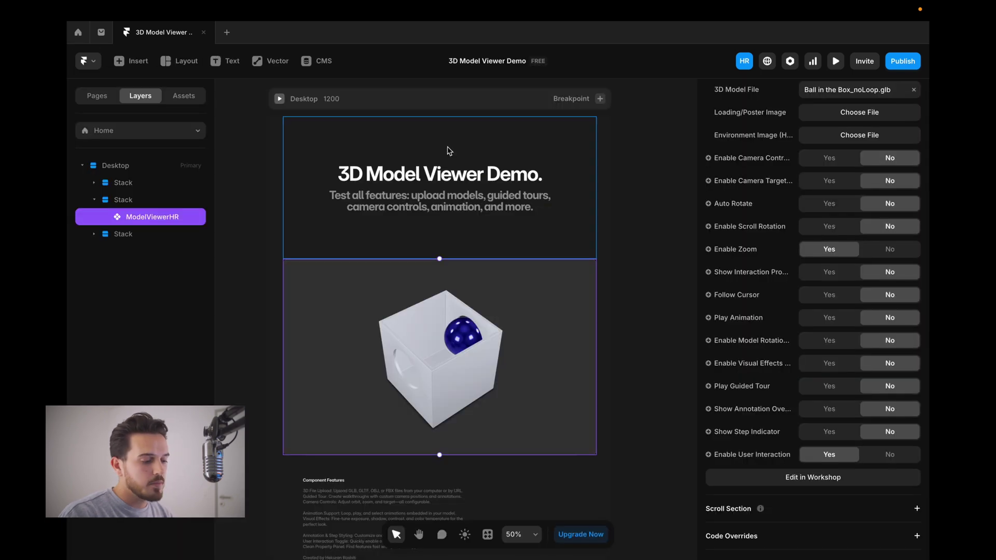
Turn zoom off, play the Back animation, and set Loop Animation to Yes.
left_click(879, 256)
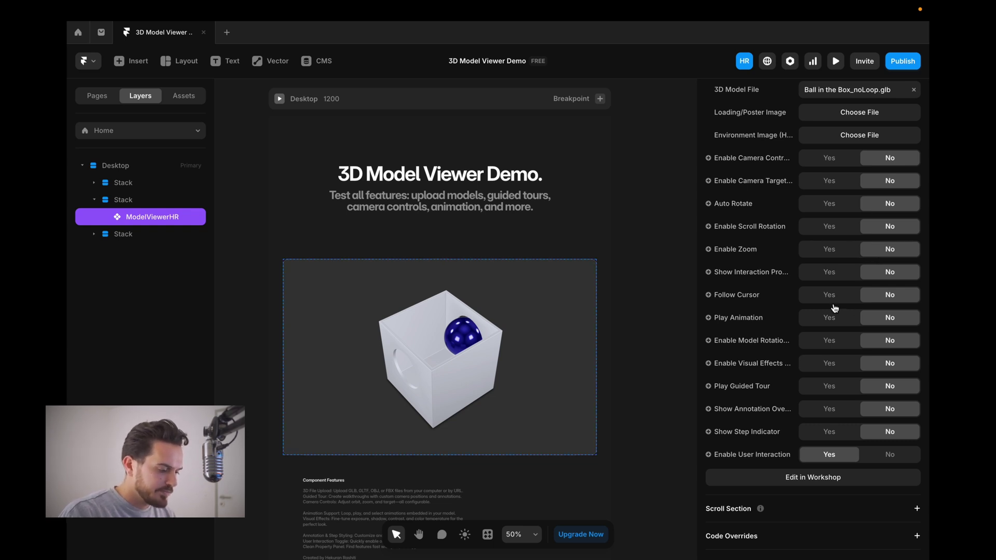
scroll(838, 316, "down", 1)
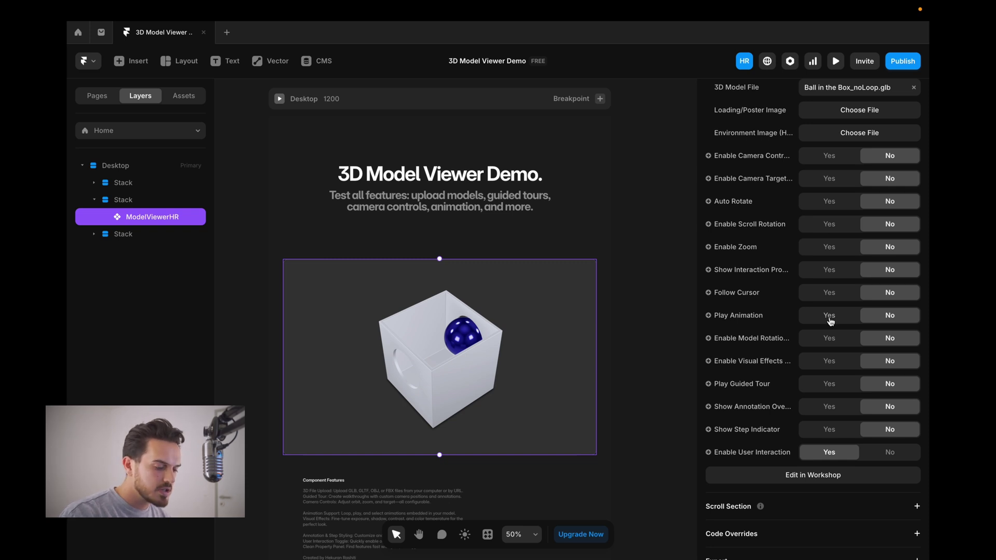
left_click(830, 318)
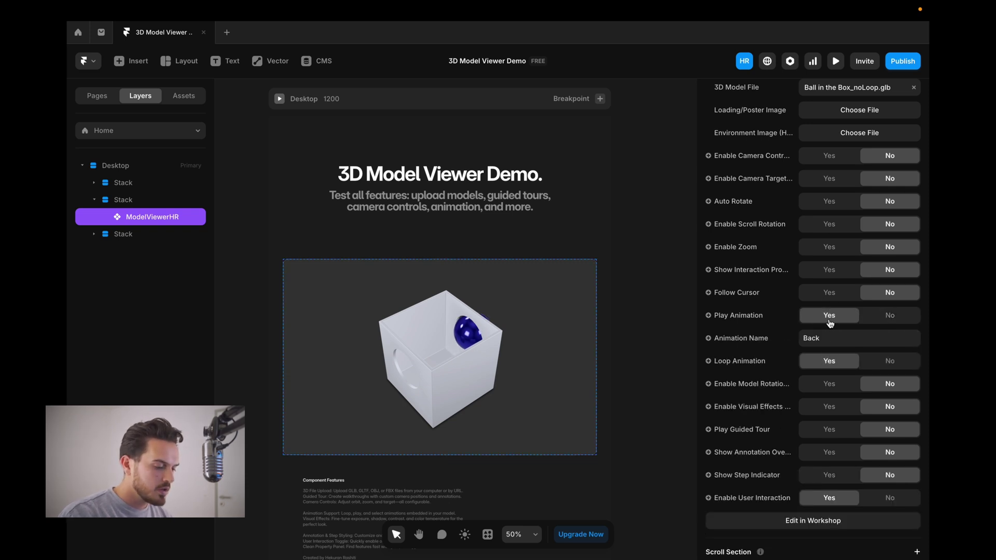
left_click(850, 337)
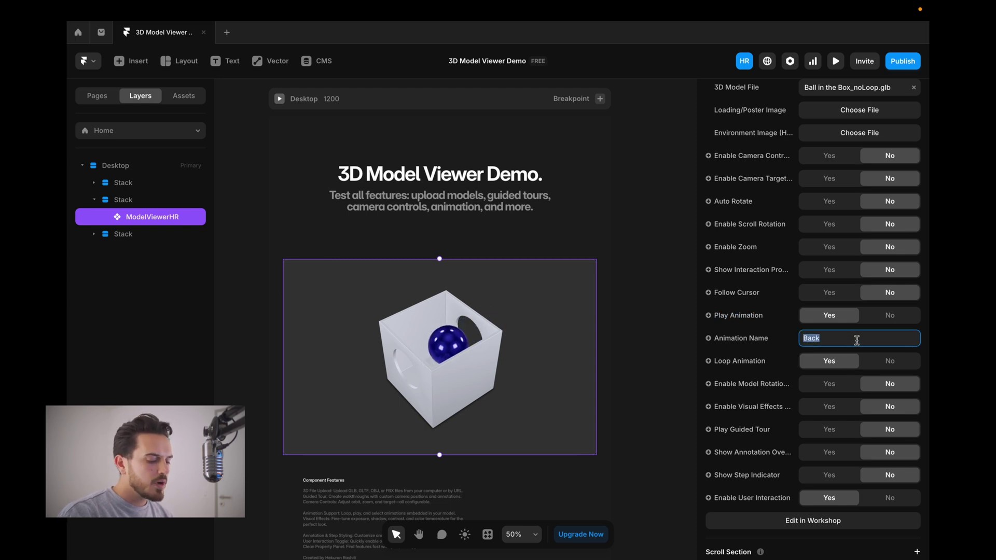
left_click(885, 361)
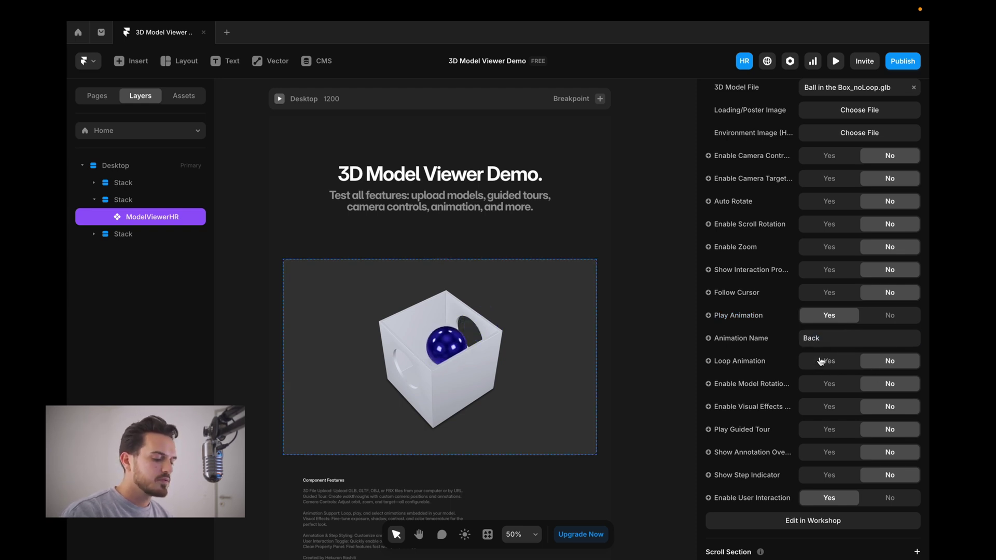
left_click(822, 361)
left_click(888, 362)
left_click(856, 364)
left_click(897, 367)
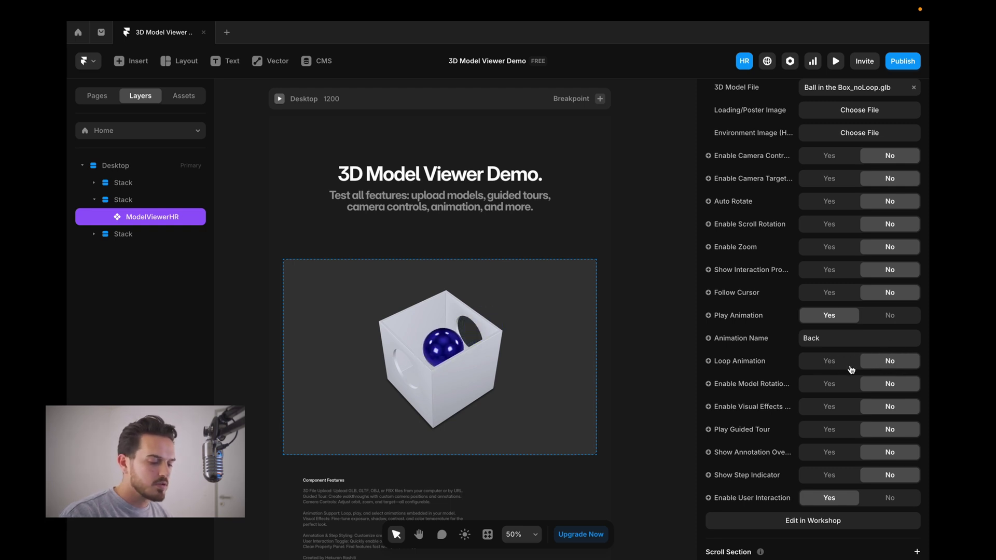
left_click(832, 368)
left_click(888, 363)
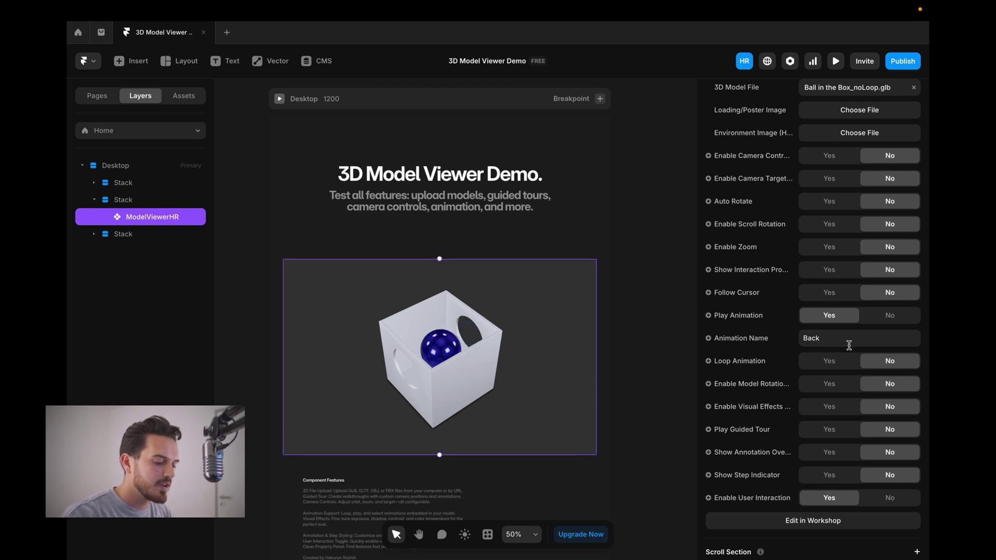
left_click(829, 363)
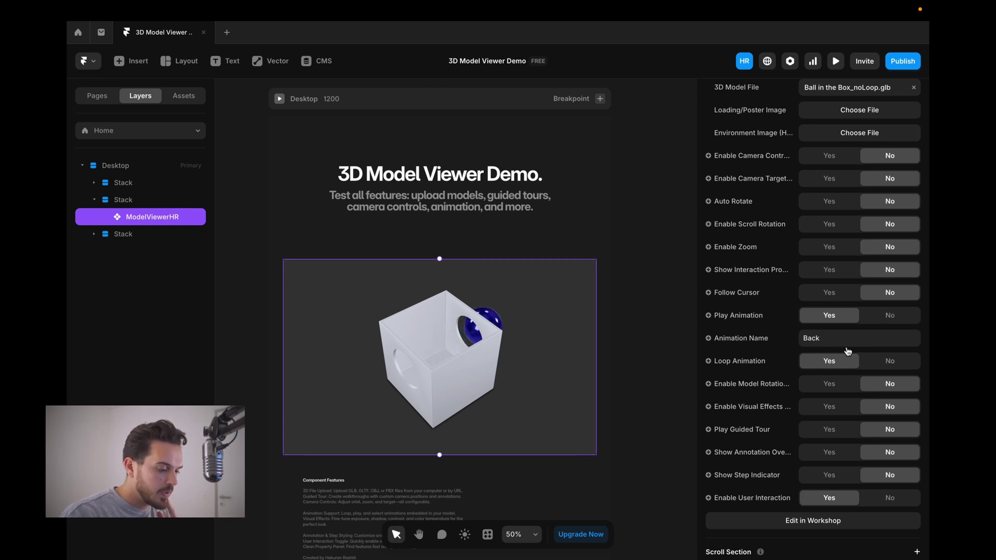
left_click(832, 337)
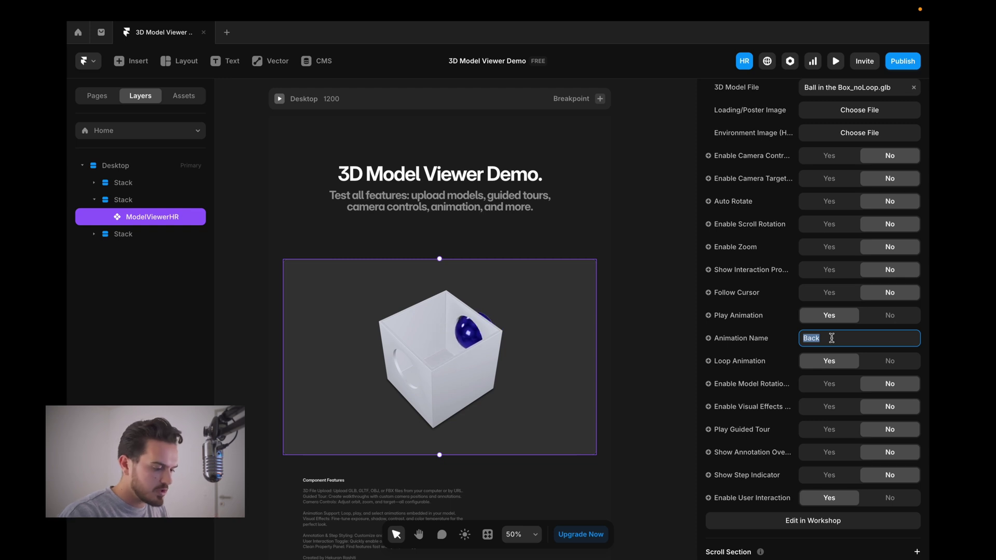
Retype the animation name as Front, then Up, then Down.
type("Front")
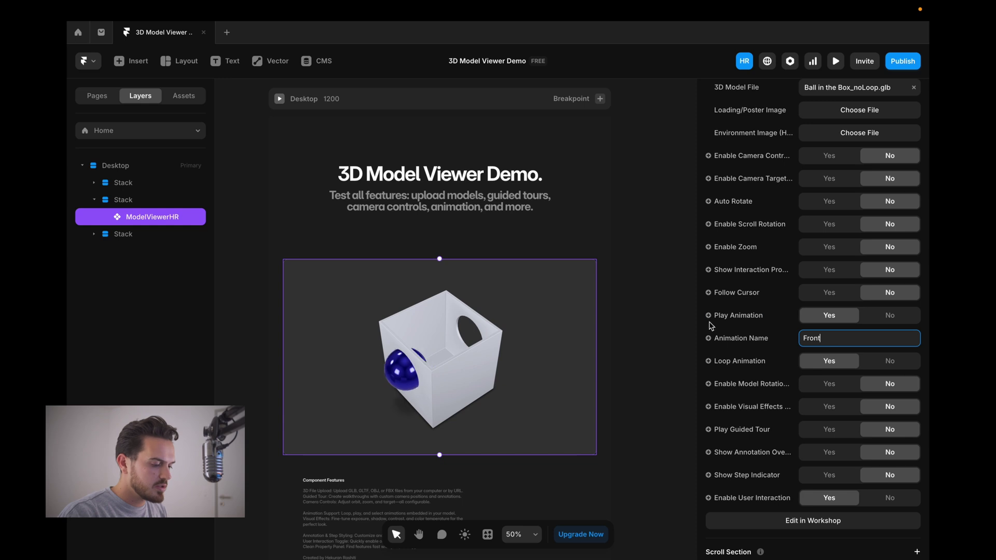
left_click(835, 338)
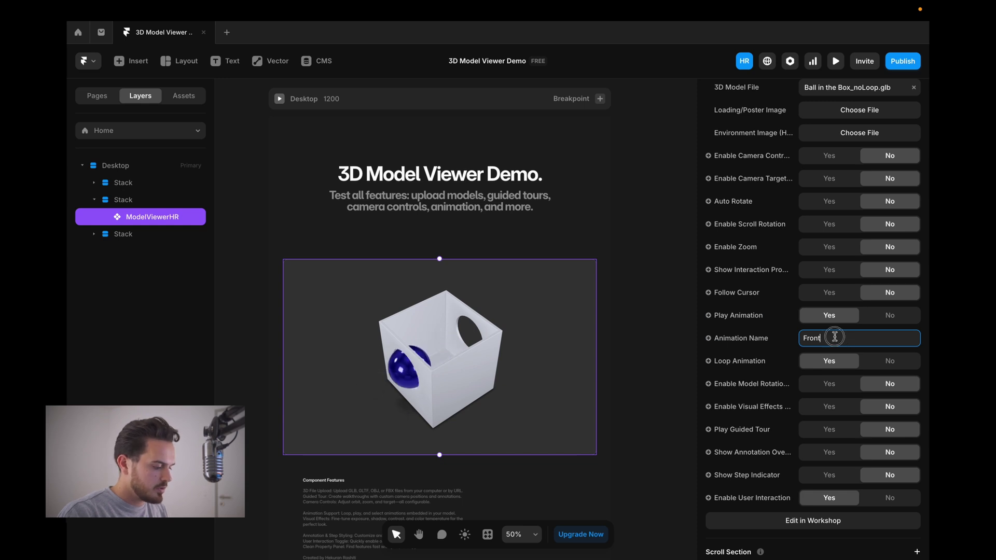
double_click(832, 338)
type("Up")
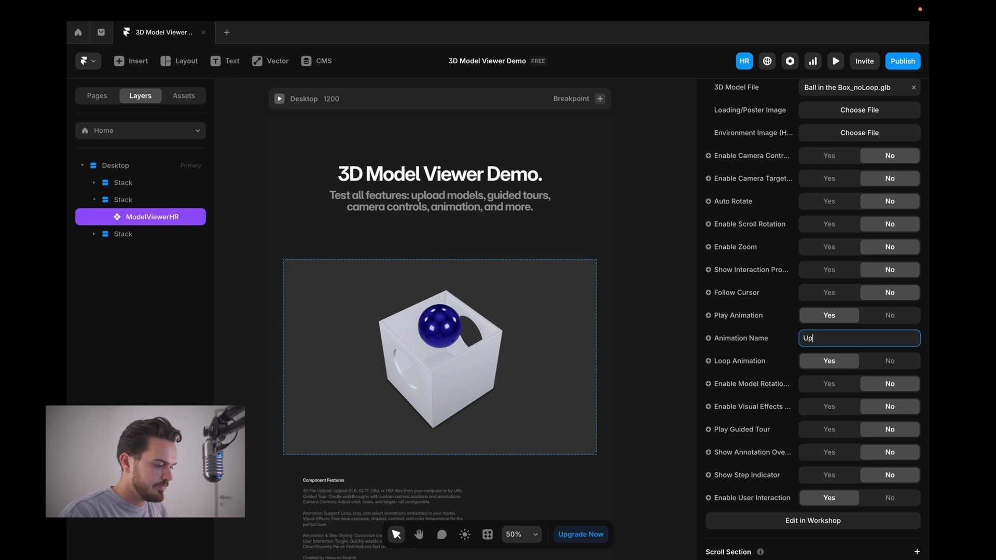
key("ctrl+a")
type("Down")
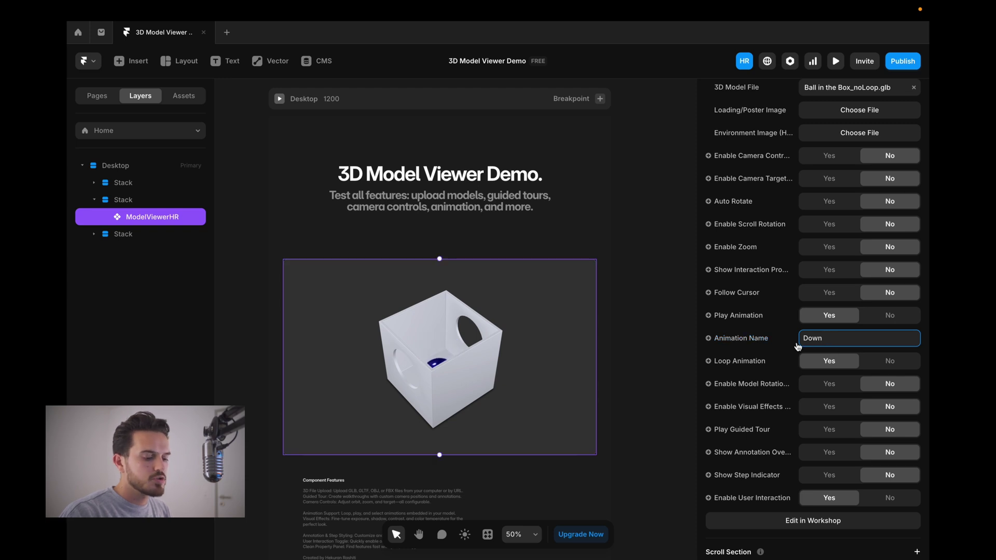
left_click_drag(800, 340, 836, 339)
left_click(836, 338)
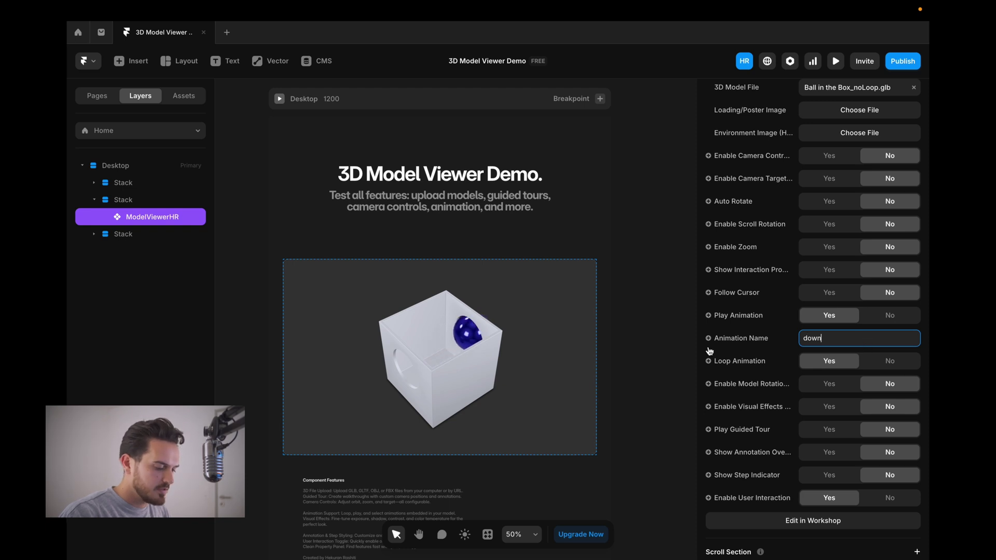
key("super+a")
type("Dow")
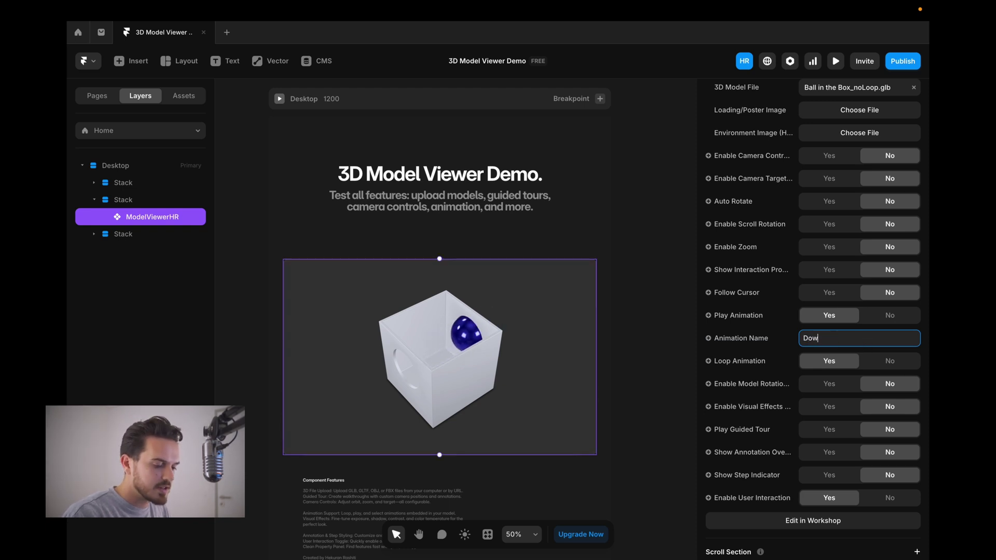
type("n")
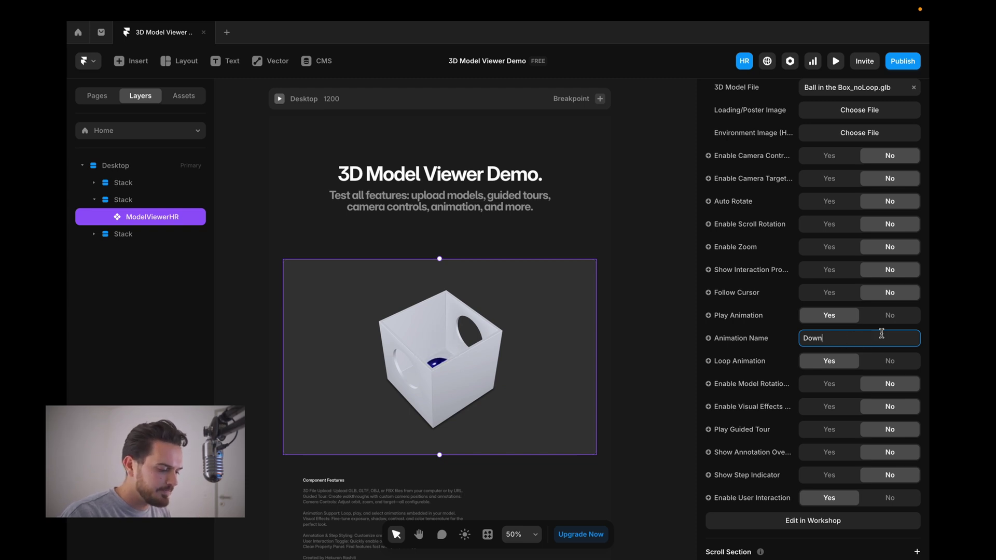
left_click(905, 322)
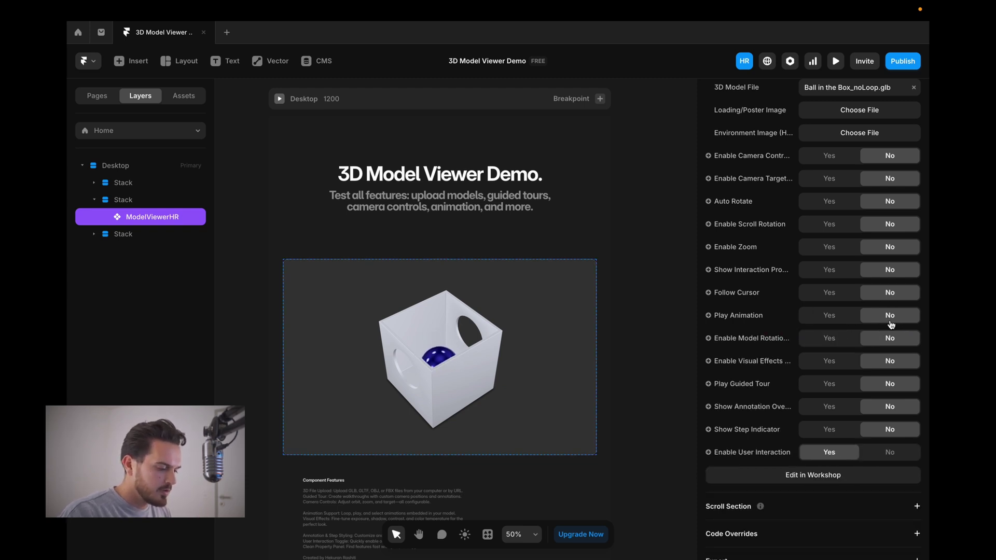
left_click(814, 336)
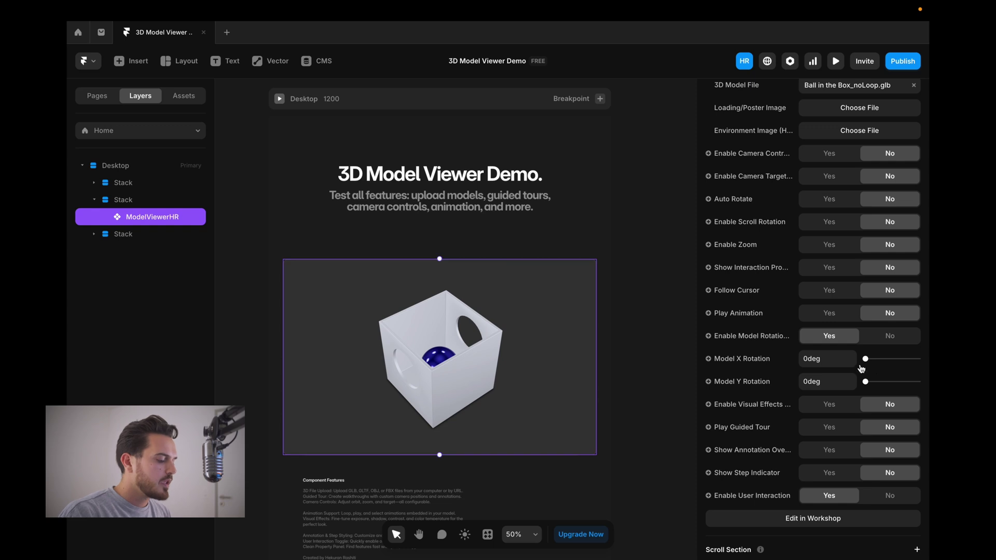
scroll(559, 341, "down", 1)
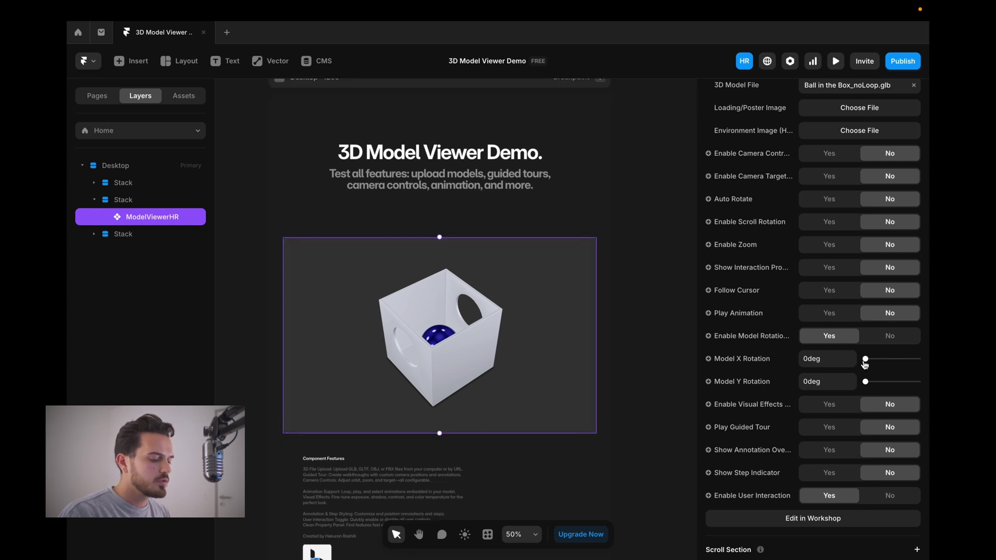
left_click_drag(865, 364, 873, 369)
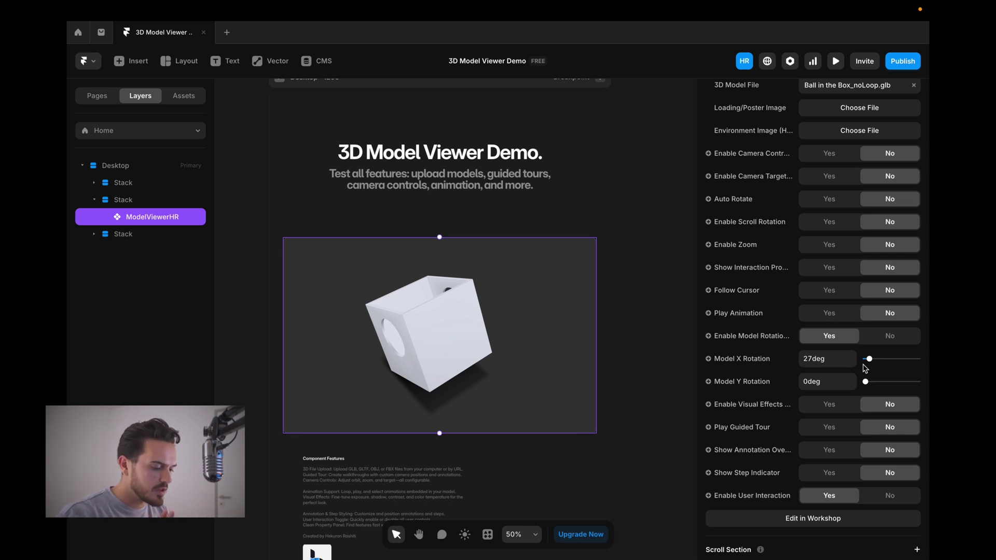
left_click(843, 362)
left_click_drag(866, 382, 852, 383)
double_click(833, 358)
type("0")
key("Return")
Turn manual rotation off, enable visual effects, and keep exposure at 0.7.
left_click(830, 384)
left_click(888, 342)
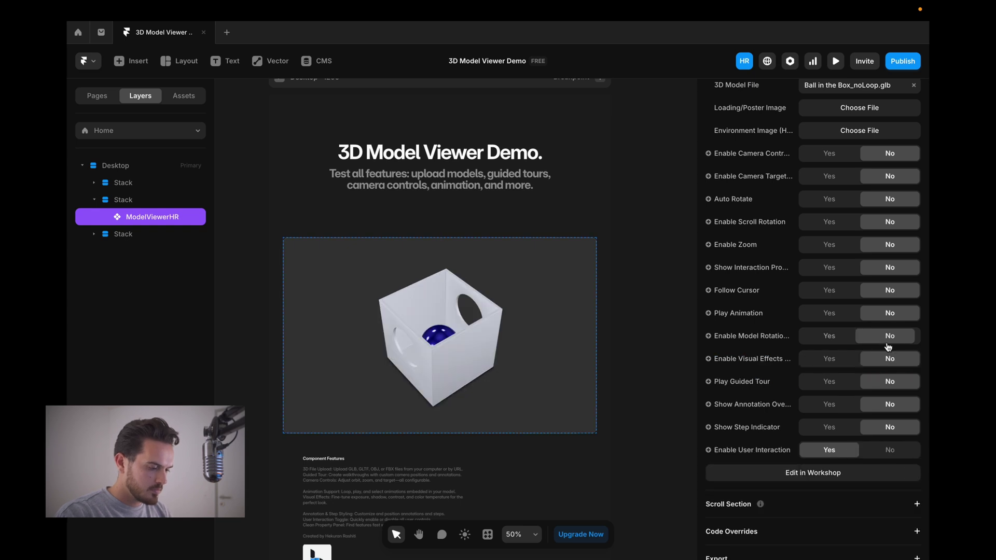
left_click(829, 359)
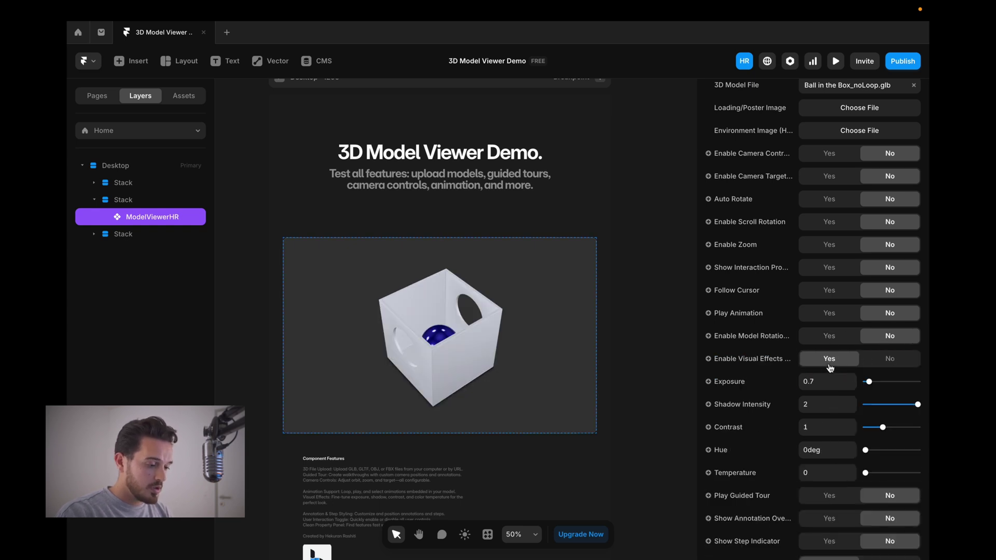
left_click(827, 383)
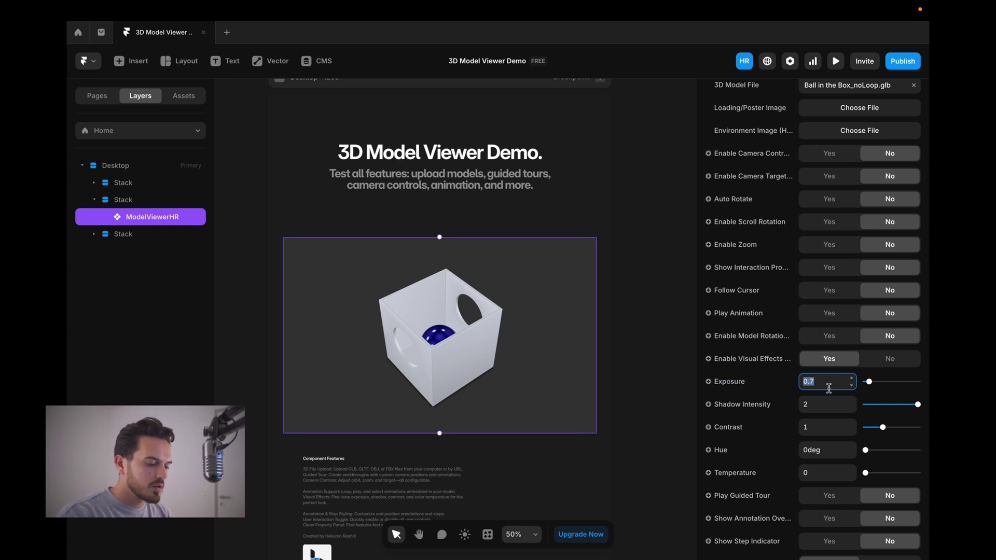
left_click_drag(871, 386, 870, 389)
left_click(837, 384)
type("0.7")
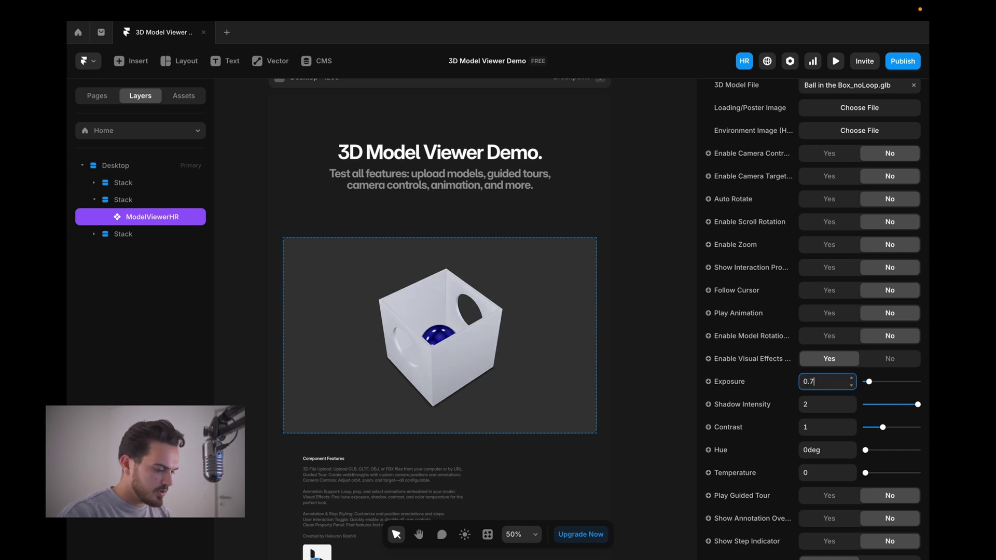
Set shadow intensity to 1, shift the hue toward red, then turn visual effects off.
left_click(829, 408)
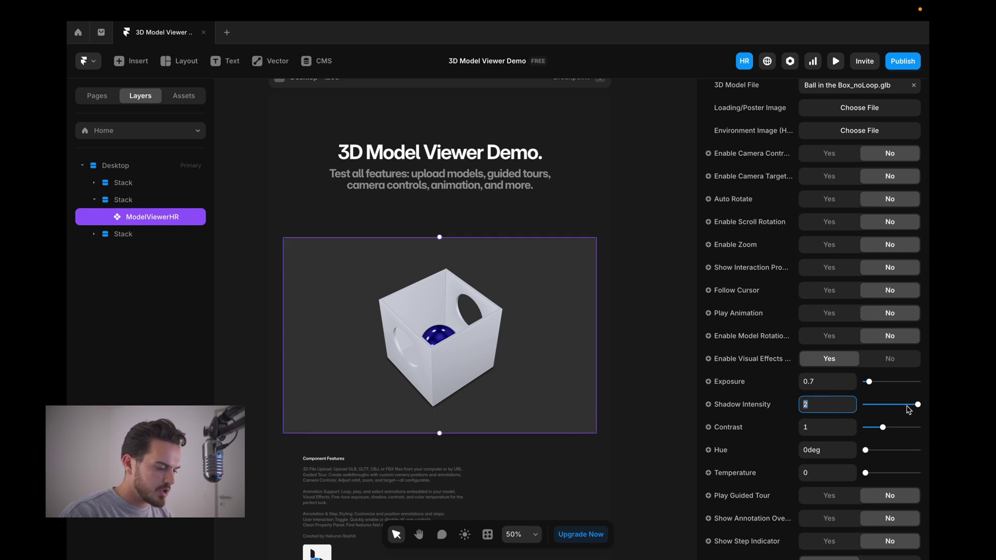
mouse_move(911, 411)
left_mouse_down()
mouse_move(783, 405)
mouse_move(926, 412)
mouse_move(918, 404)
left_mouse_up()
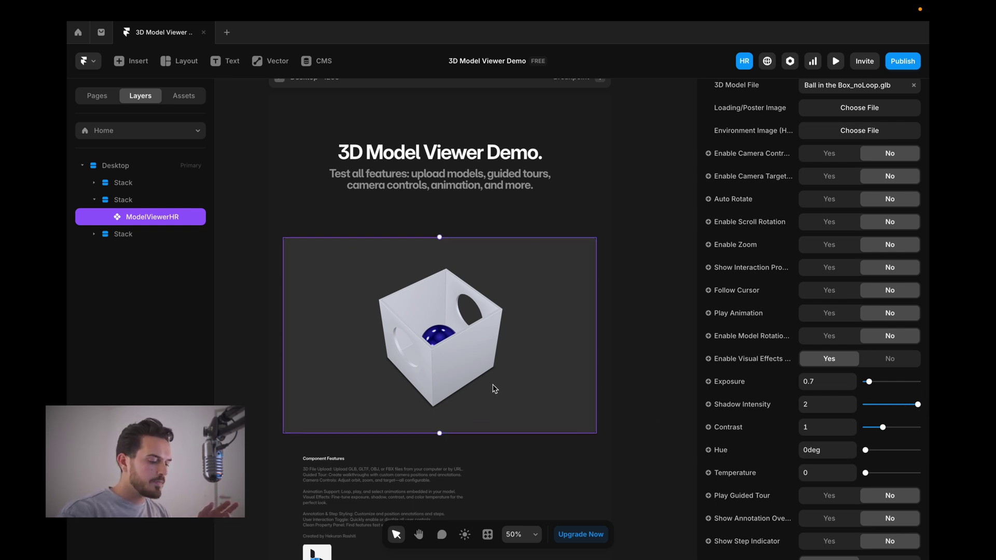
left_click_drag(905, 408, 631, 395)
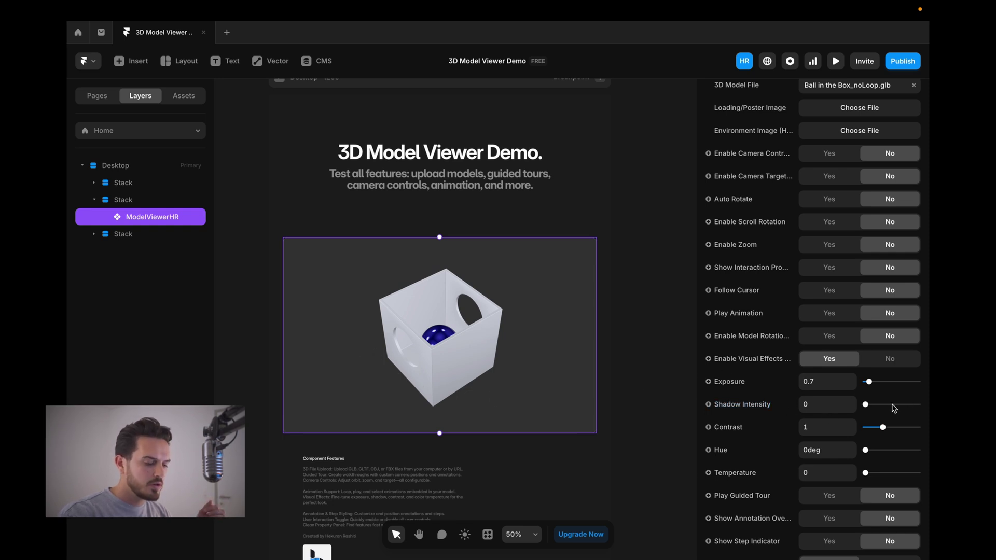
left_click(814, 406)
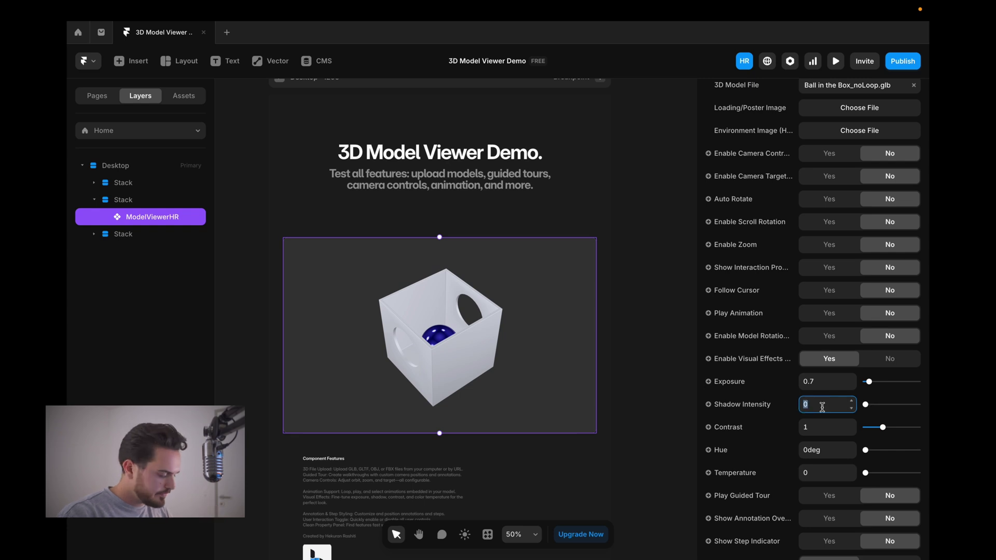
type("1")
left_click(827, 430)
left_click(827, 451)
left_click(821, 474)
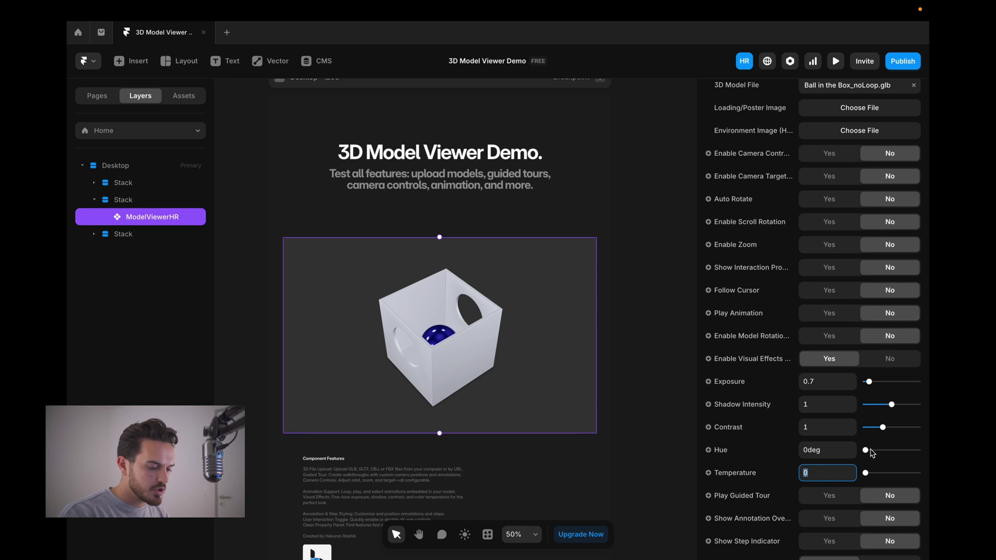
mouse_move(870, 455)
left_mouse_down()
mouse_move(896, 453)
mouse_move(882, 454)
left_mouse_up()
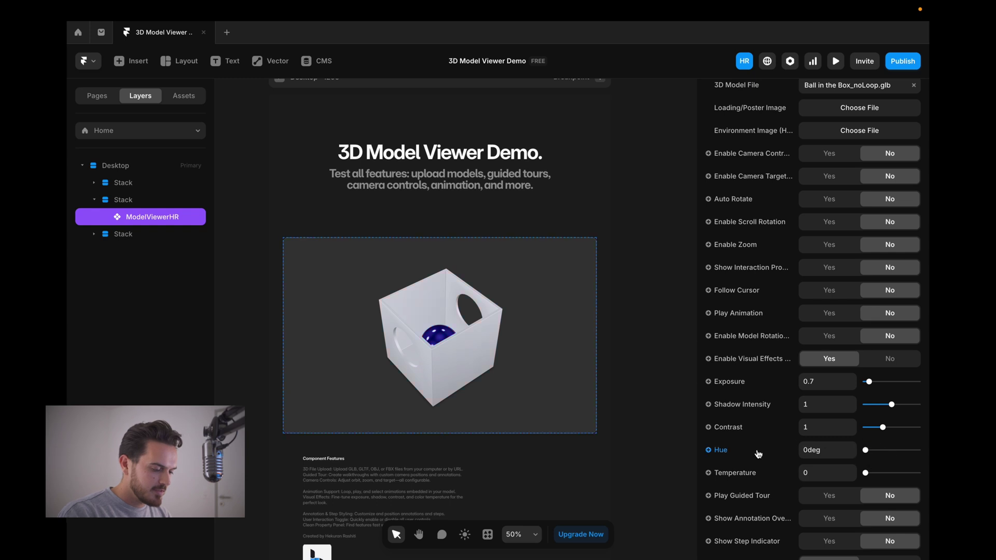
left_click(895, 359)
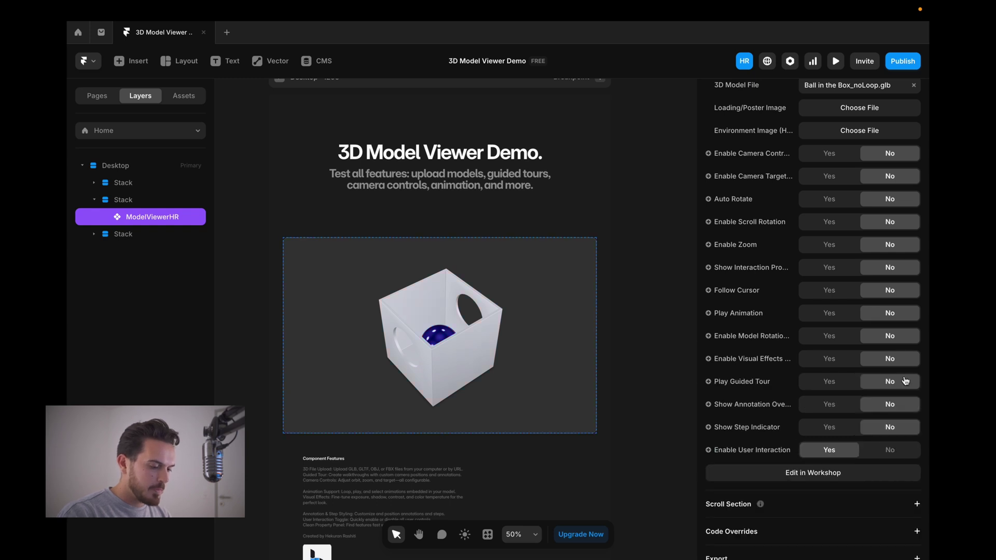
Enable the guided tour, remove all existing tour steps, and set Step Duration to 2.
left_click(830, 383)
left_click(836, 404)
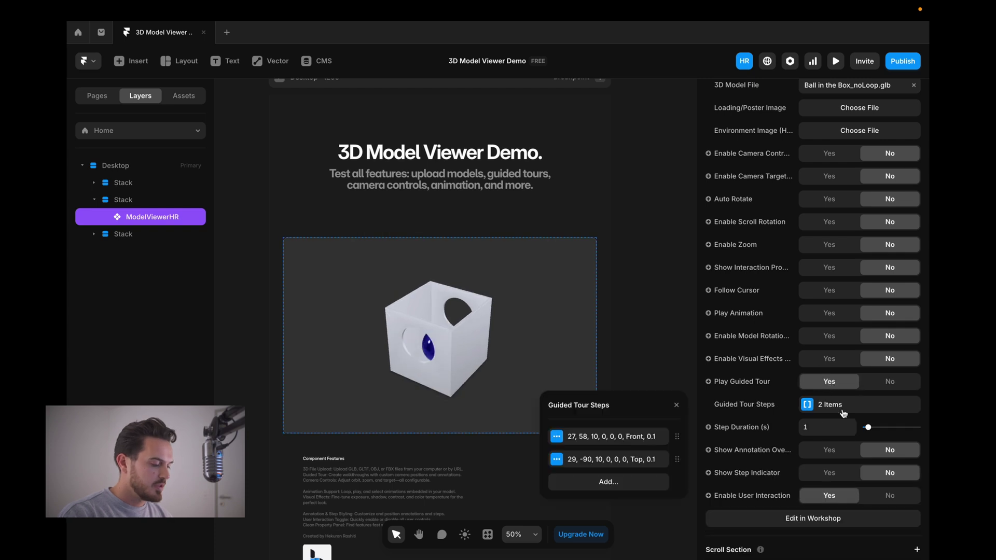
right_click(619, 440)
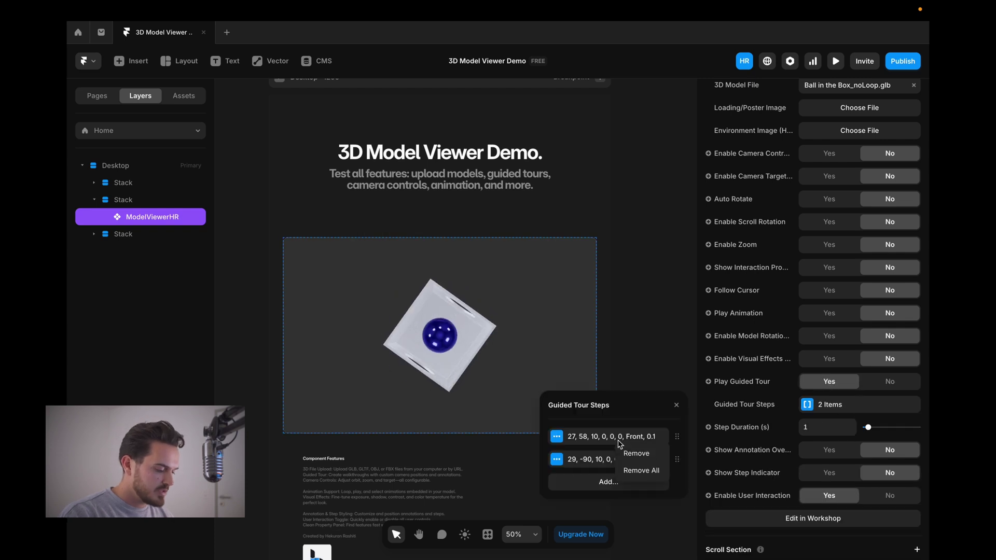
left_click(648, 471)
left_click(825, 430)
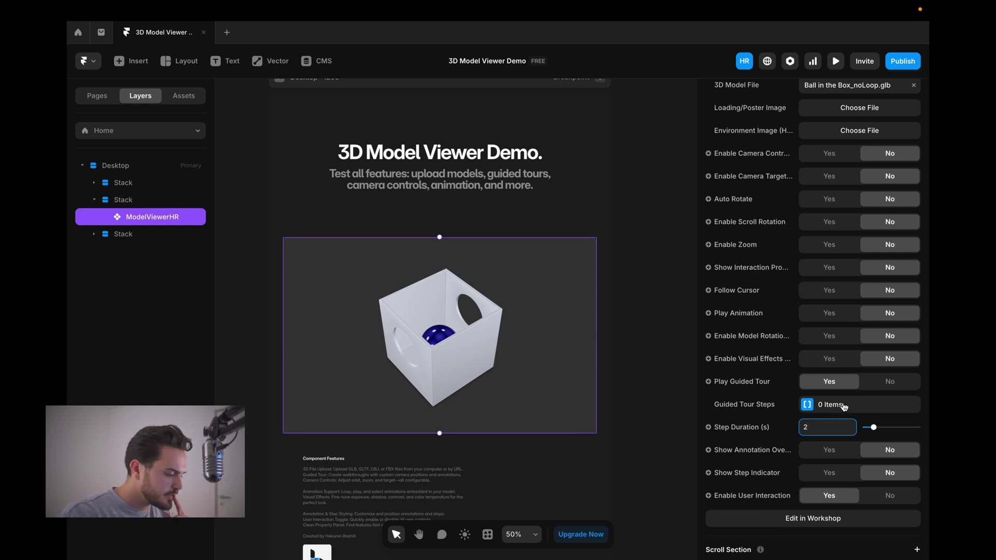
left_click(844, 407)
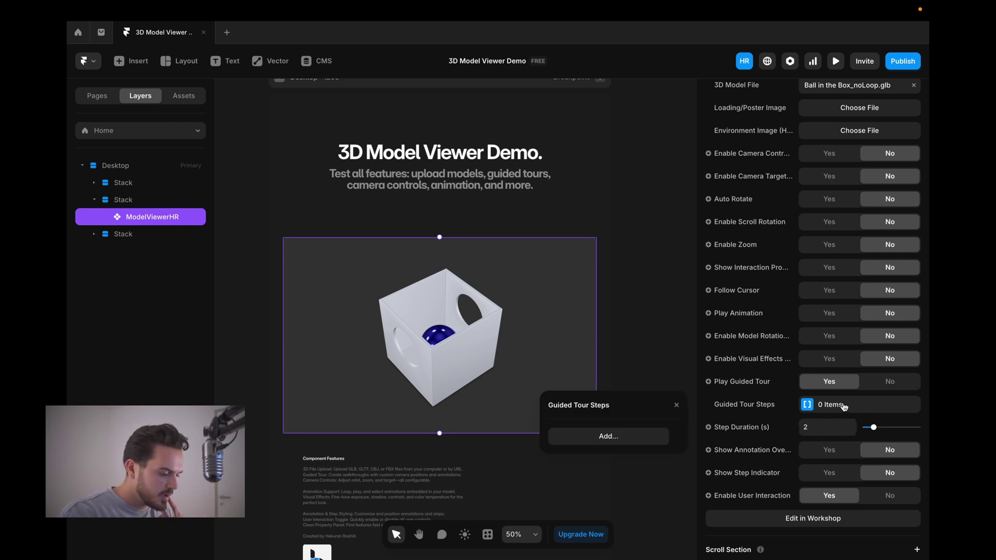
Add a guided tour step and set its camera distance to 10m.
left_click(612, 438)
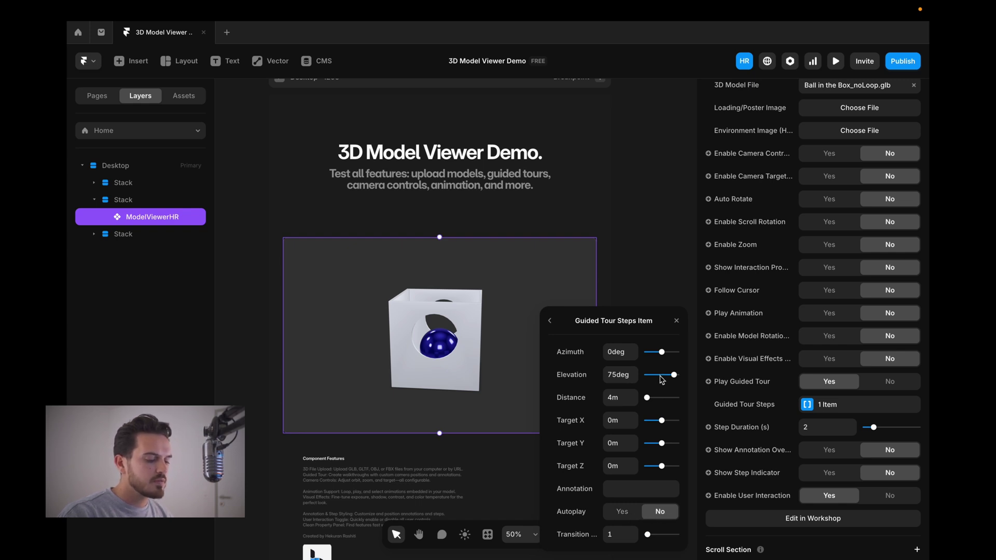
left_click_drag(663, 381, 662, 382)
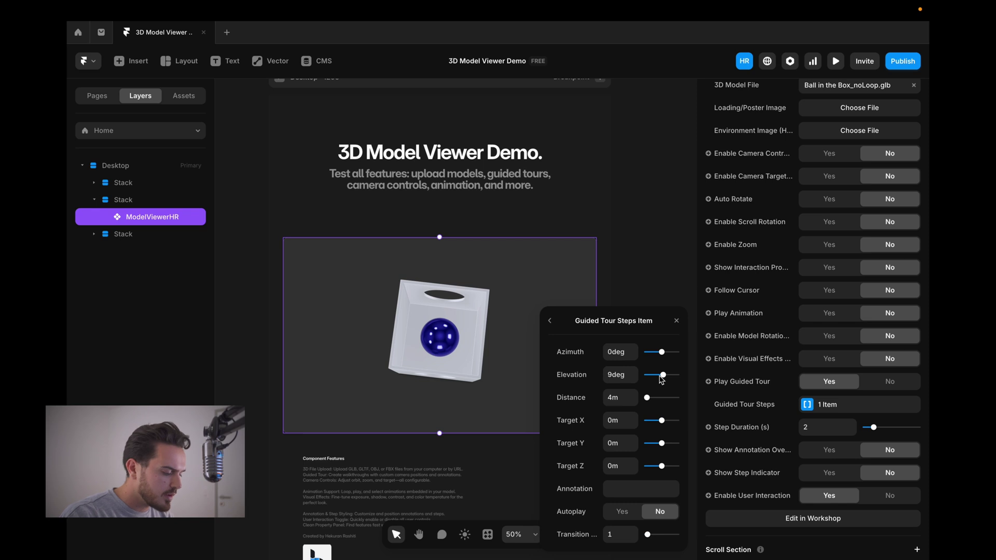
left_click(620, 397)
type("10")
key("Return")
Set the step's elevation and azimuth to 45deg and annotate it 'Default'.
key("shift+Tab")
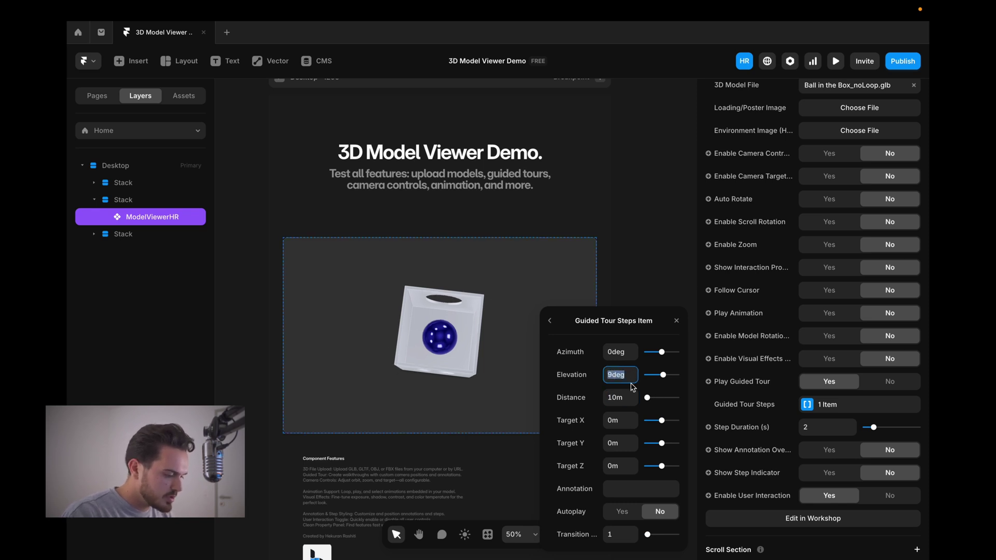
type("90")
key("Return")
left_click(618, 353)
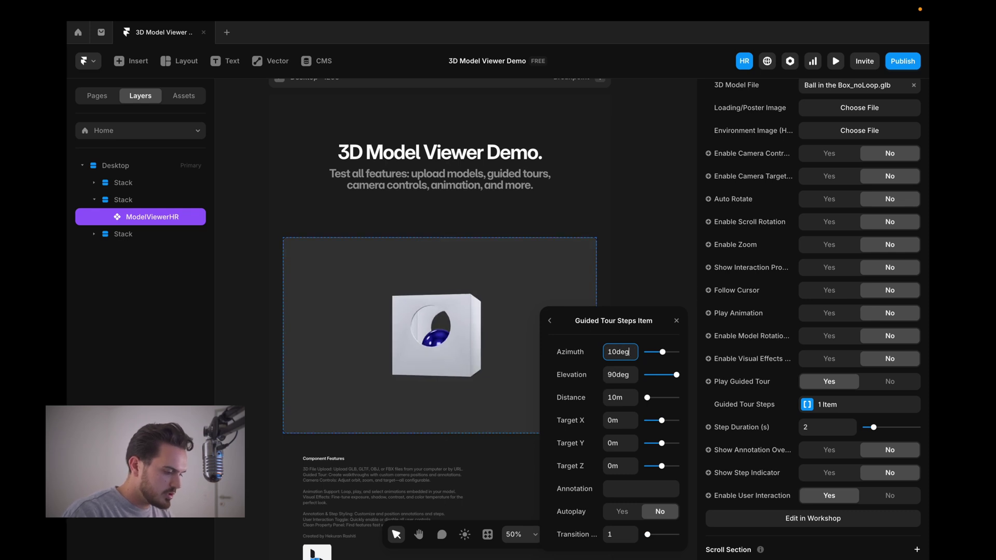
left_click(625, 376)
type("45")
left_click(621, 355)
type("45")
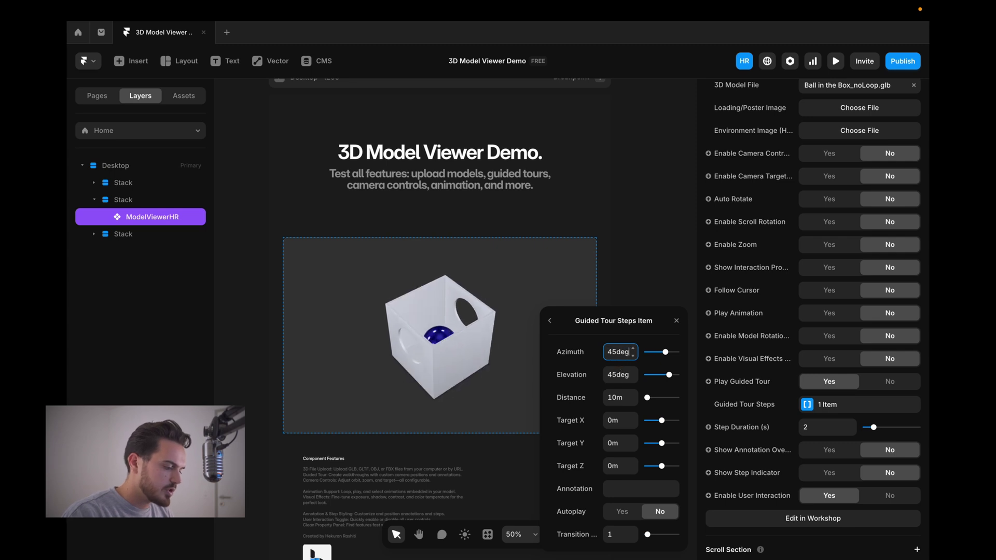
left_click(642, 489)
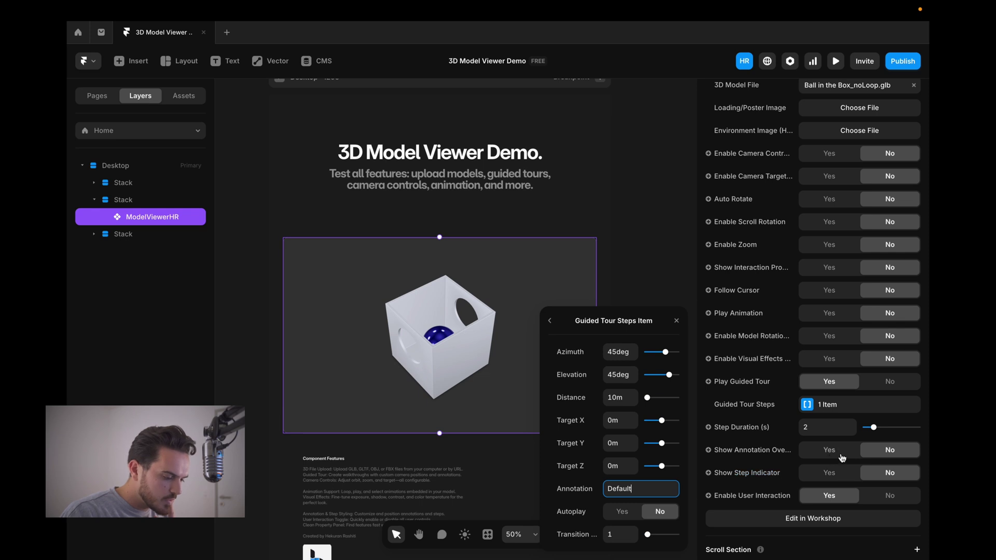
Turn on the annotation overlay and add a 'Side' step at 0deg azimuth, 24deg elevation, 4m.
left_click(832, 456)
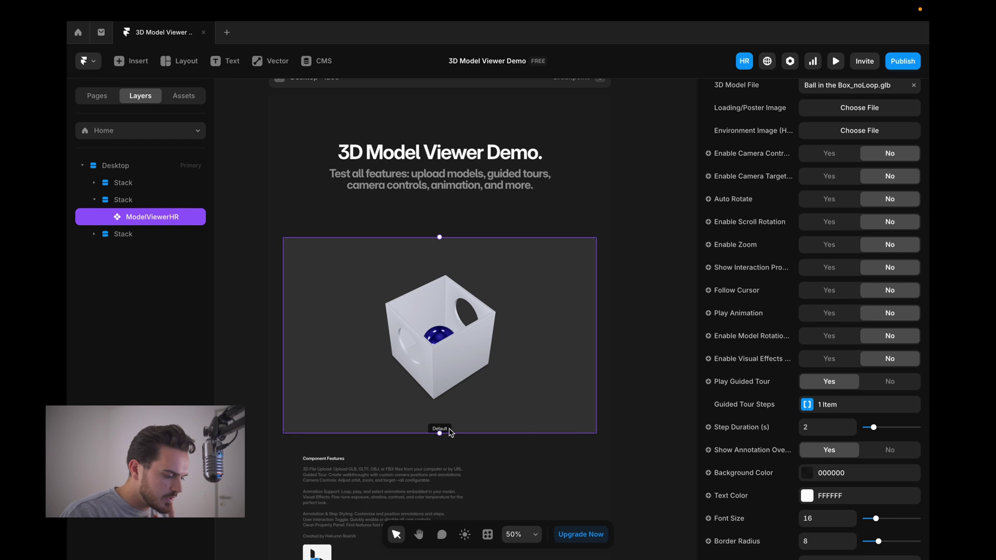
left_click(848, 405)
left_click(619, 460)
left_click(641, 490)
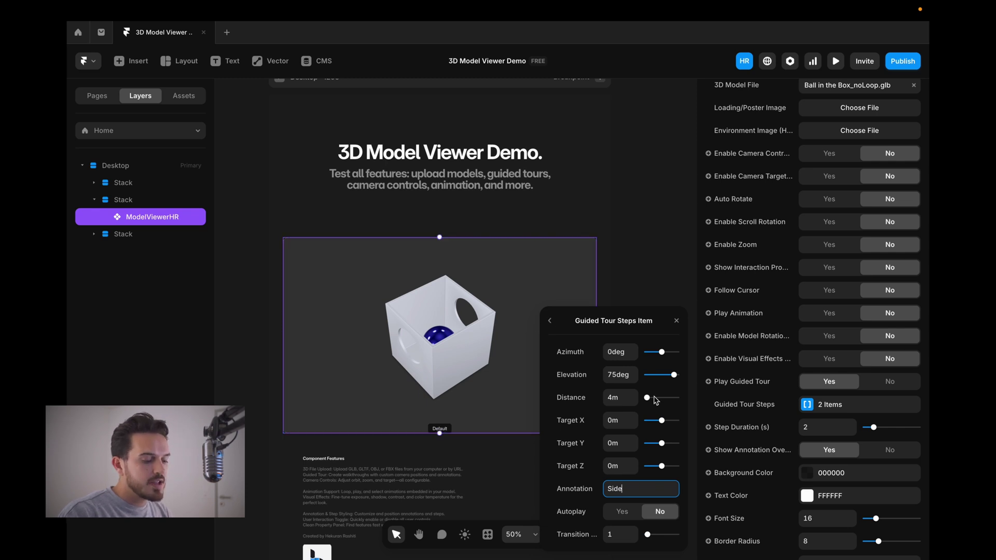
left_click_drag(662, 380, 666, 378)
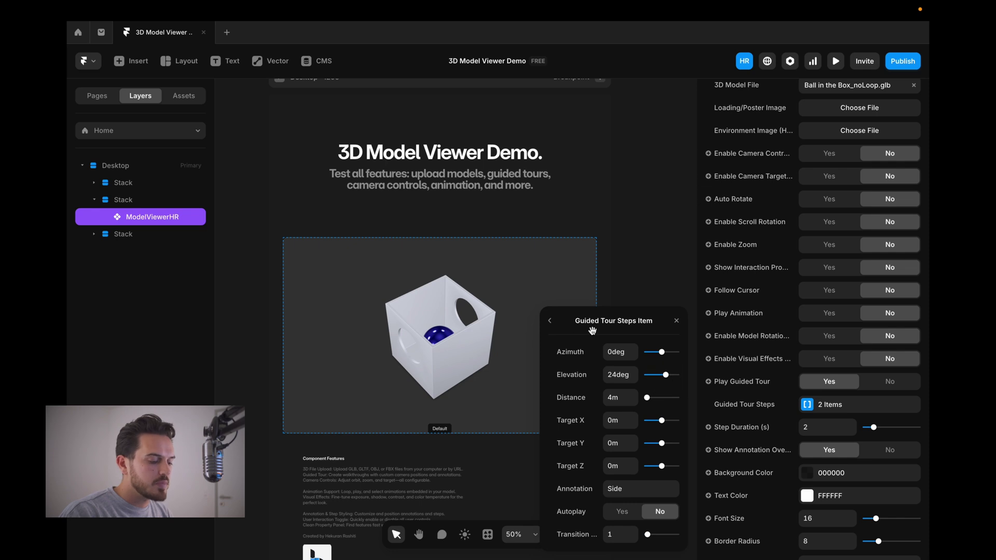
left_click(546, 323)
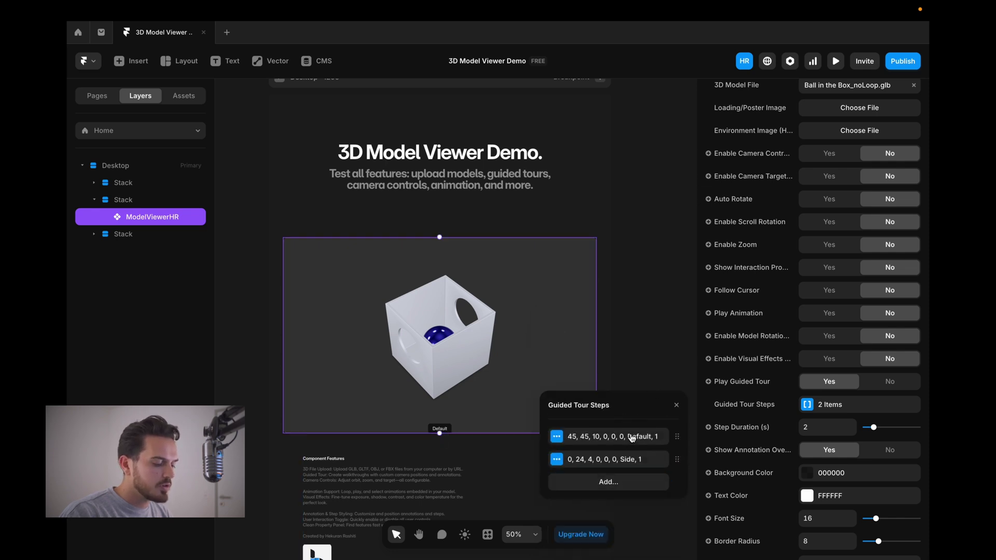
Make the first tour step play automatically and adjust its transition time.
left_click(607, 351)
left_click(620, 514)
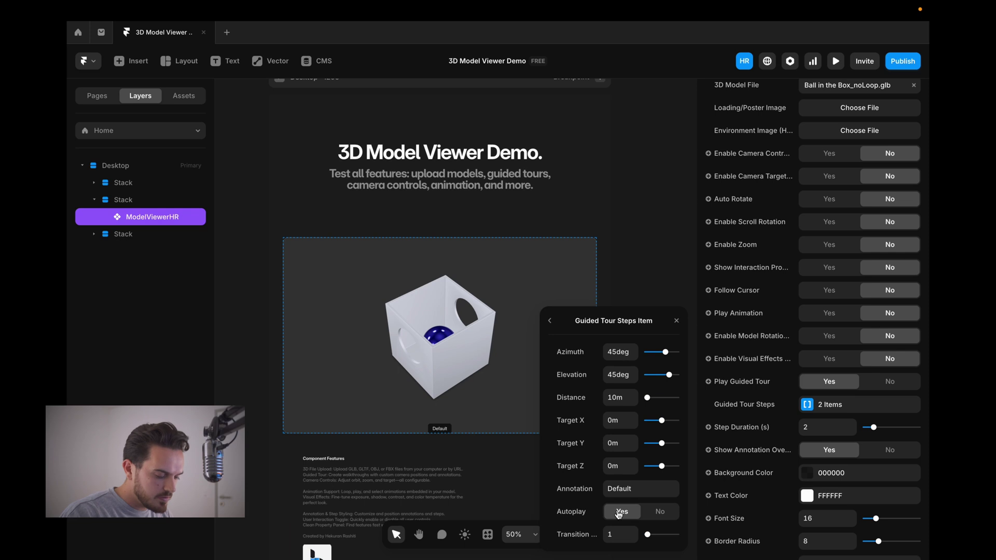
left_click(628, 537)
type("0.1")
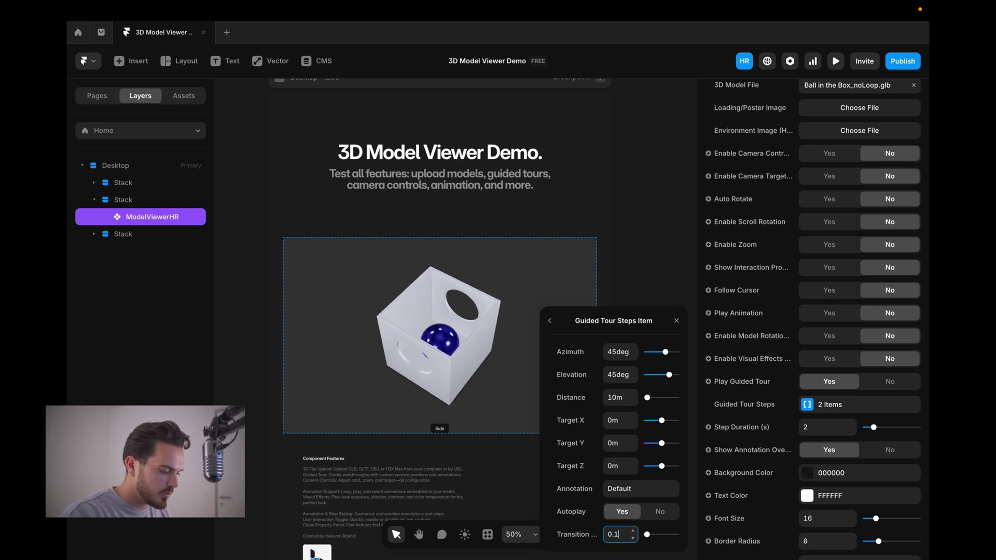
left_click(549, 322)
Reposition the Side step's camera to 82deg azimuth and 90deg elevation.
left_click(625, 466)
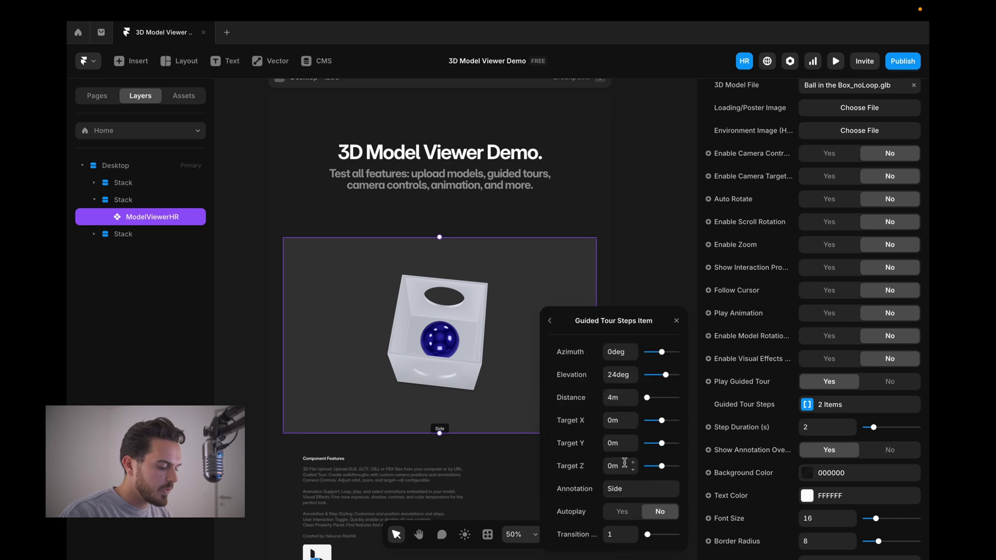
left_click(638, 492)
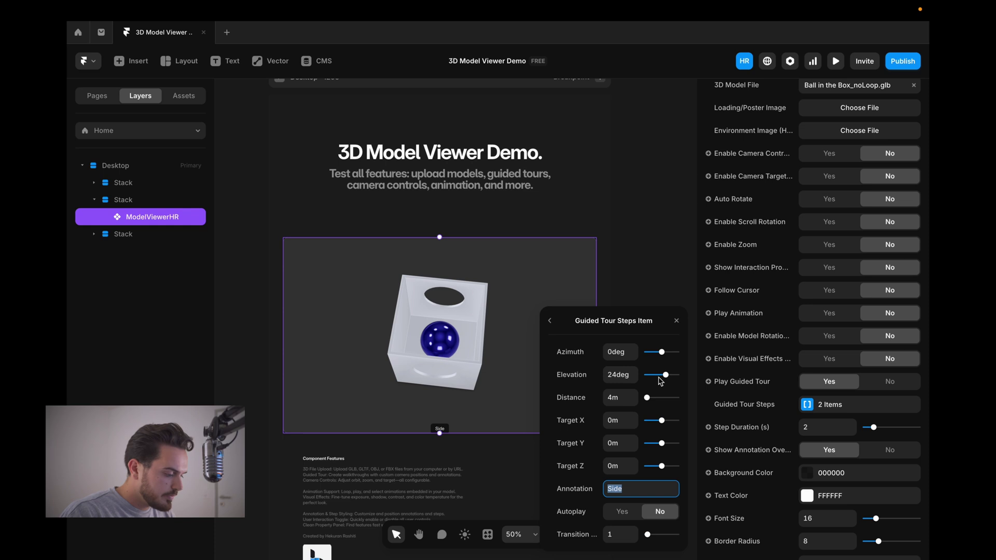
left_click(624, 378)
type("0")
key("Return")
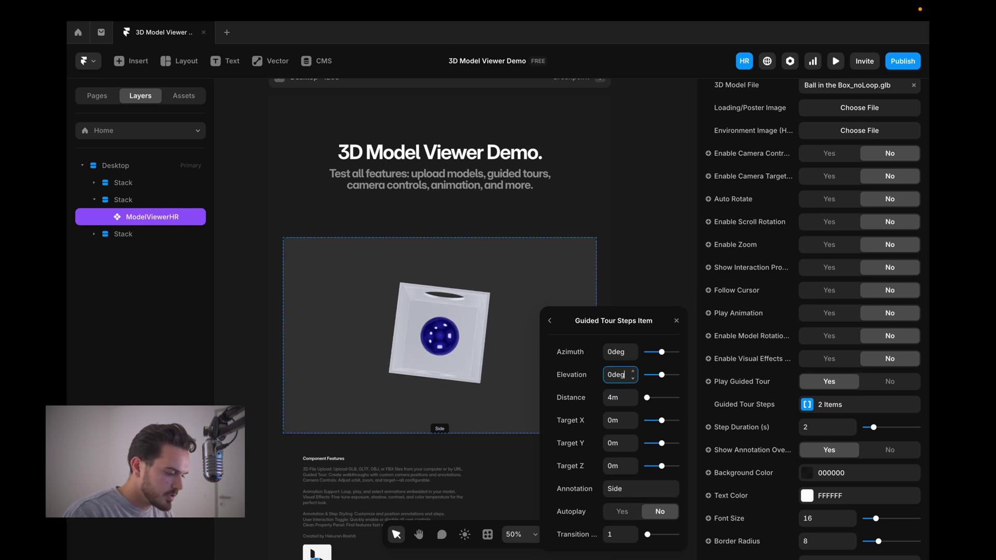
left_click(617, 356)
type("90")
key("Return")
left_click(621, 377)
type("90")
key("Return")
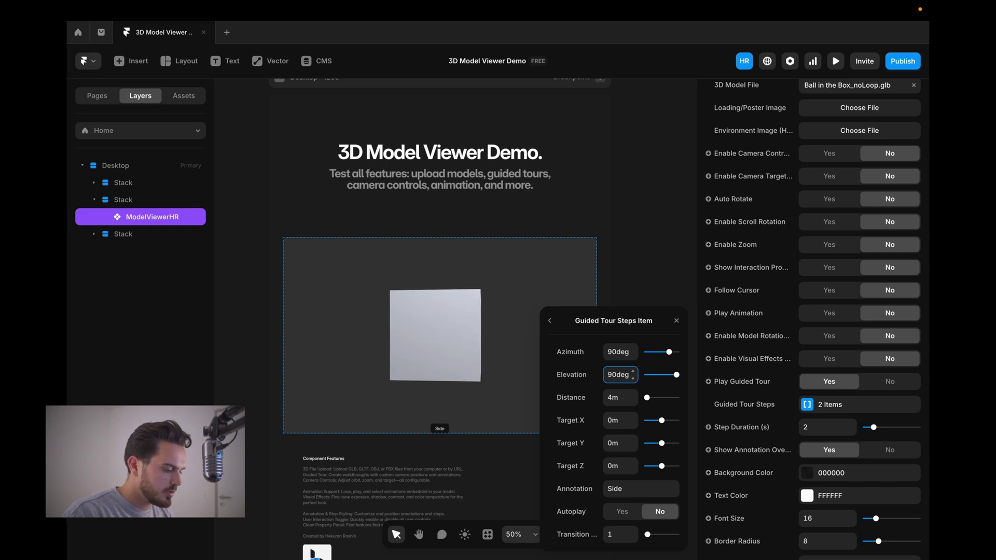
left_click(633, 356)
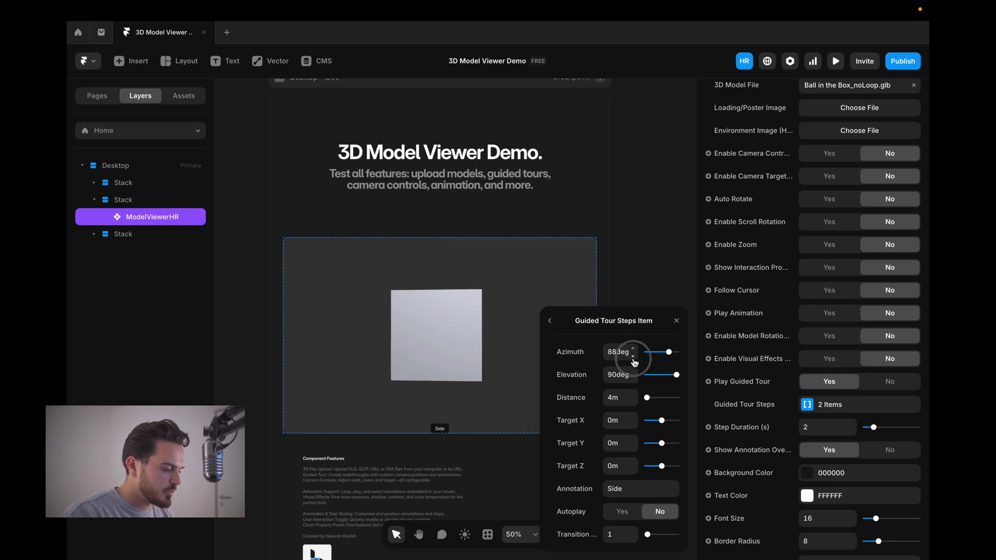
Make the Side step autoplay and give both steps a 0.5 transition duration.
left_click(648, 492)
left_click(626, 530)
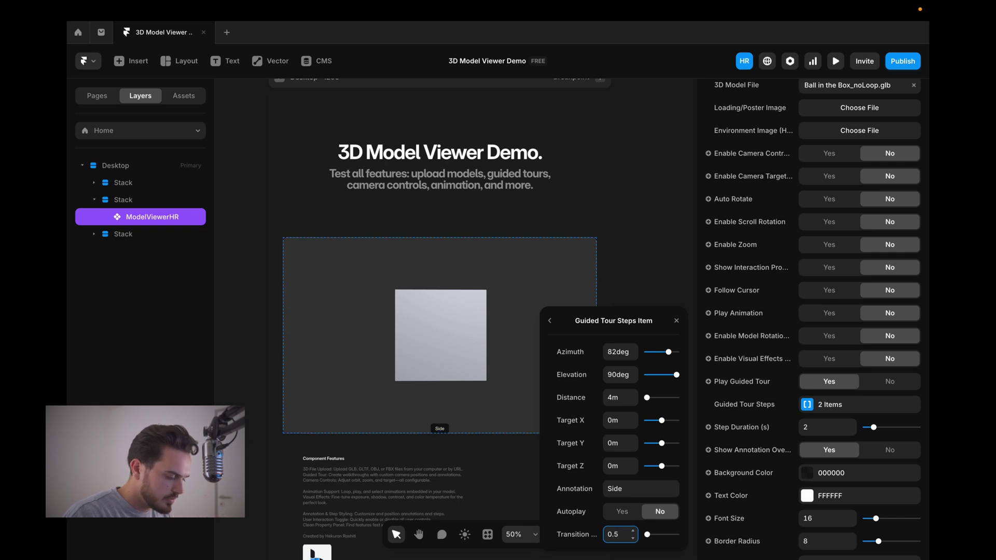
left_click(622, 514)
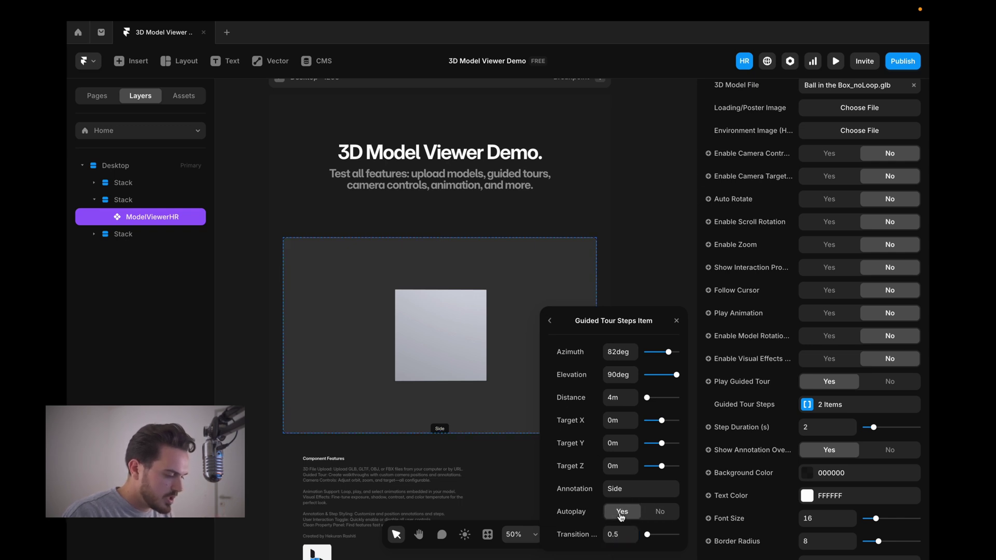
left_click(550, 326)
left_click(613, 436)
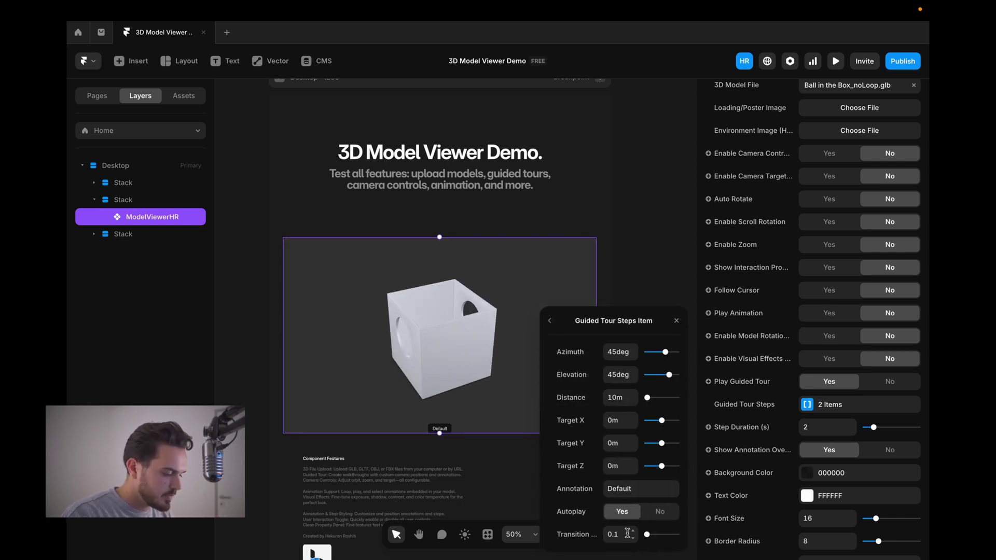
left_click(624, 535)
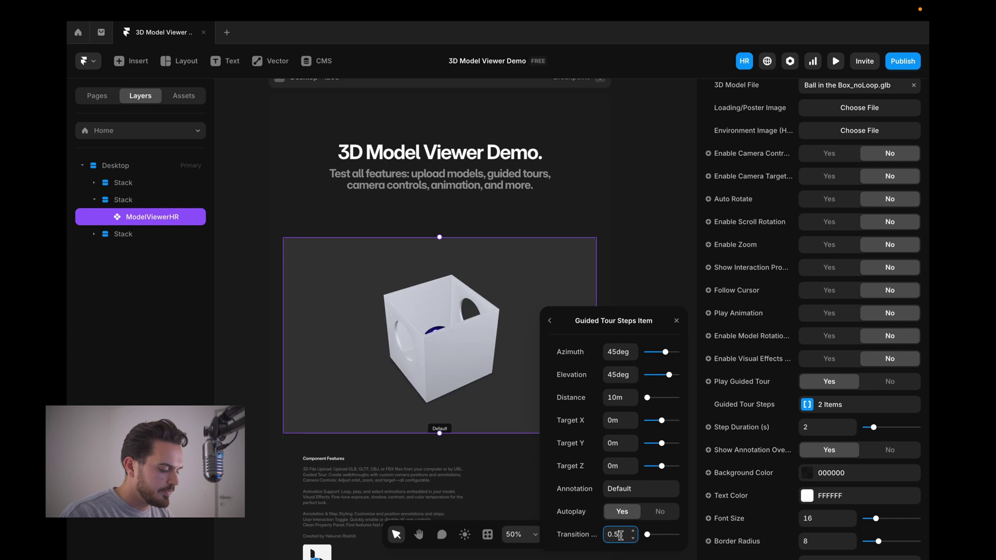
left_click(550, 321)
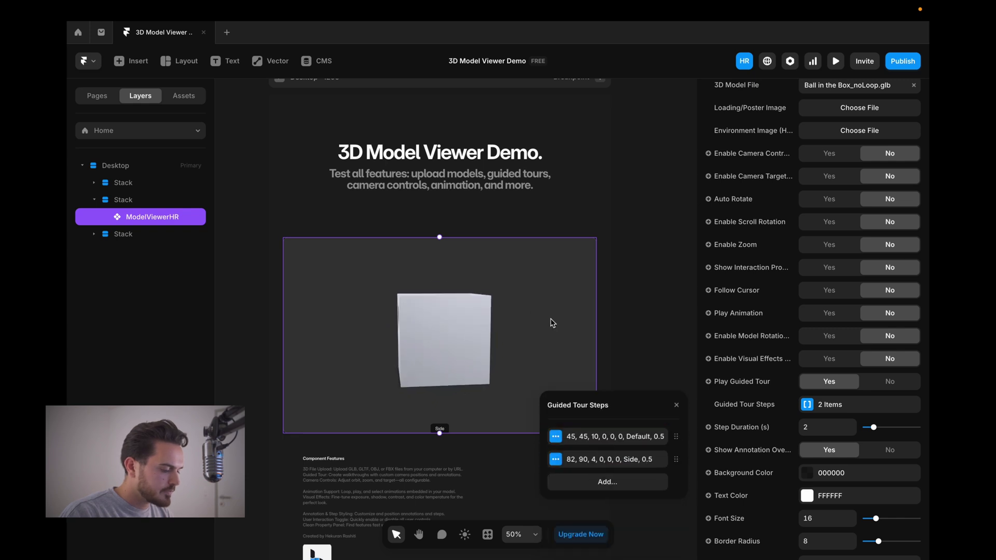
left_click(539, 389)
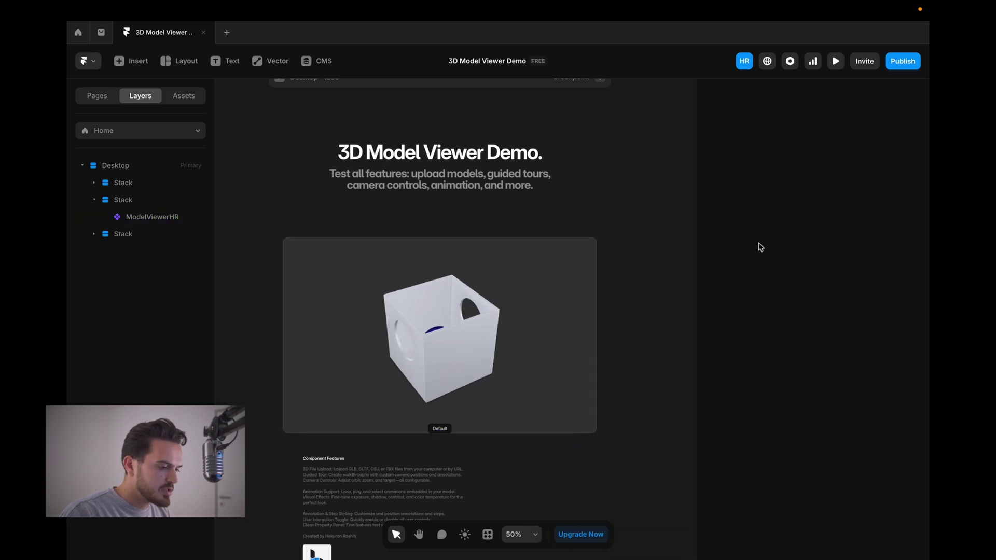
left_click(836, 61)
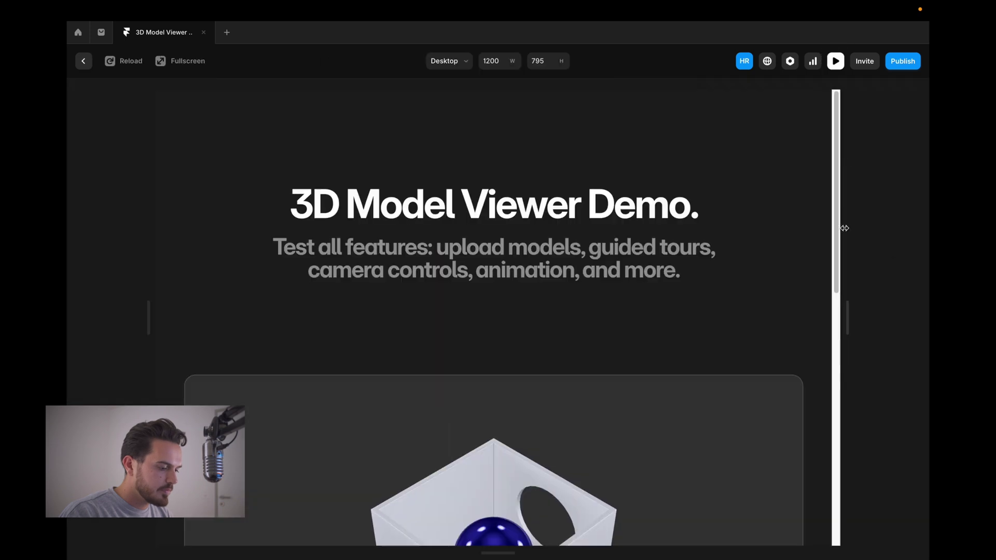
left_click_drag(840, 224, 836, 374)
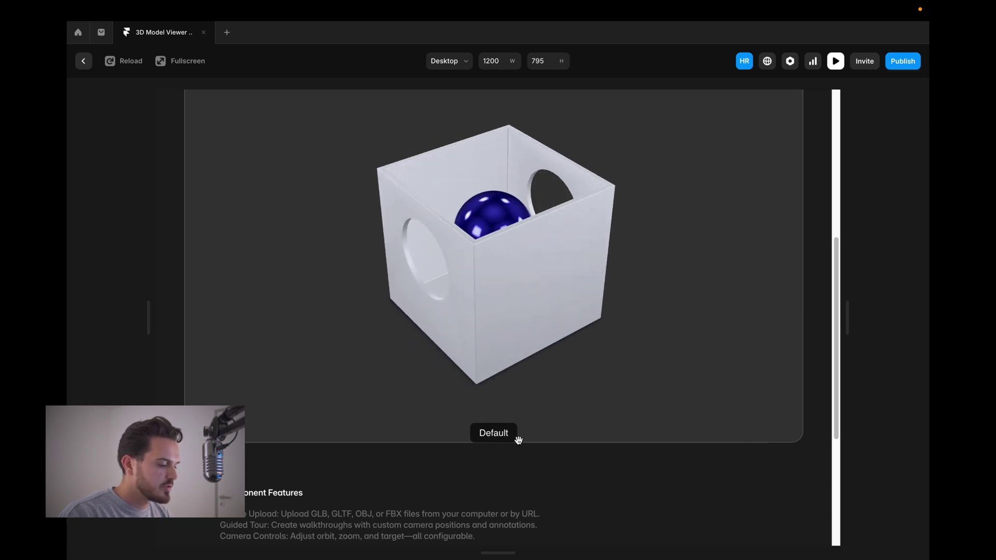
left_click(83, 61)
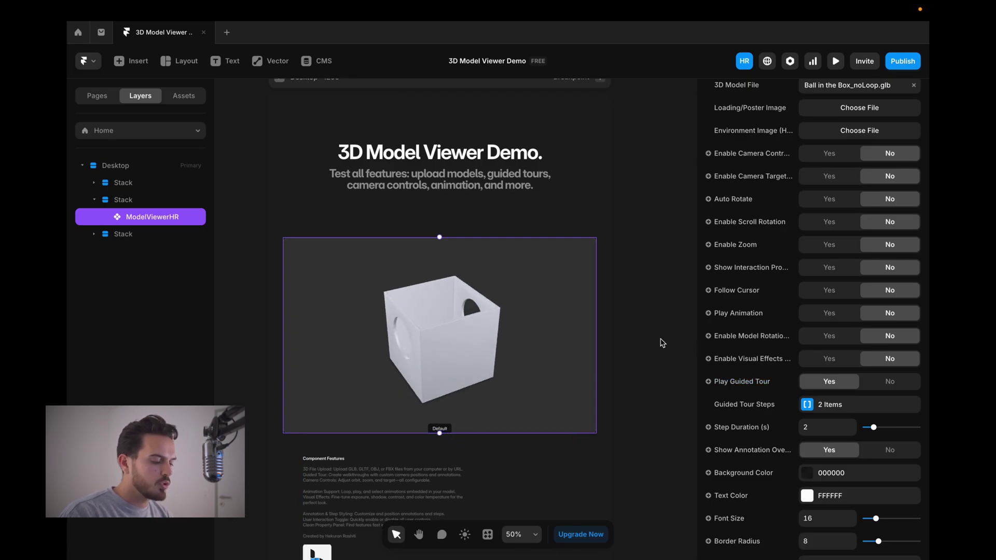
Hide the annotation overlay and show the step indicator buttons.
scroll(794, 394, "down", 5)
scroll(797, 410, "down", 3)
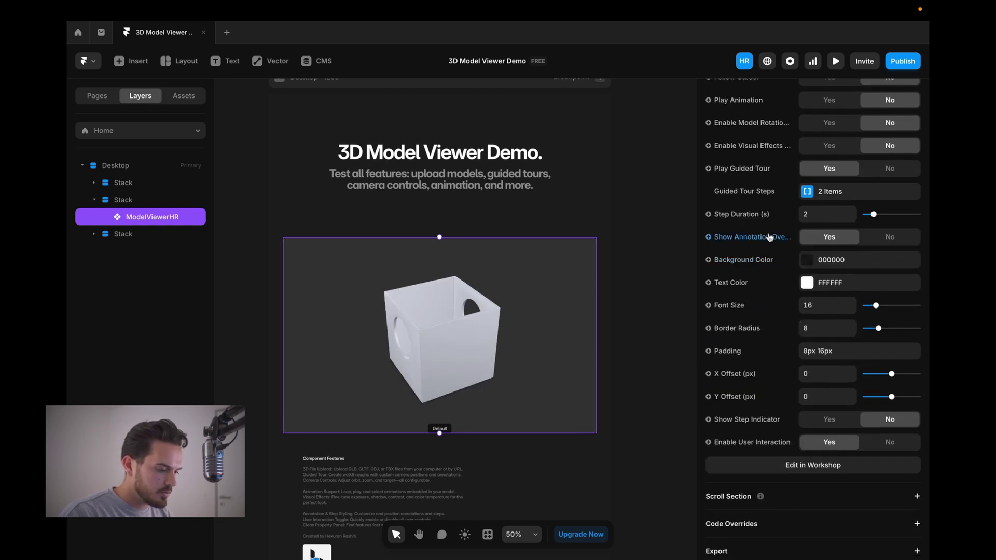
left_click(896, 245)
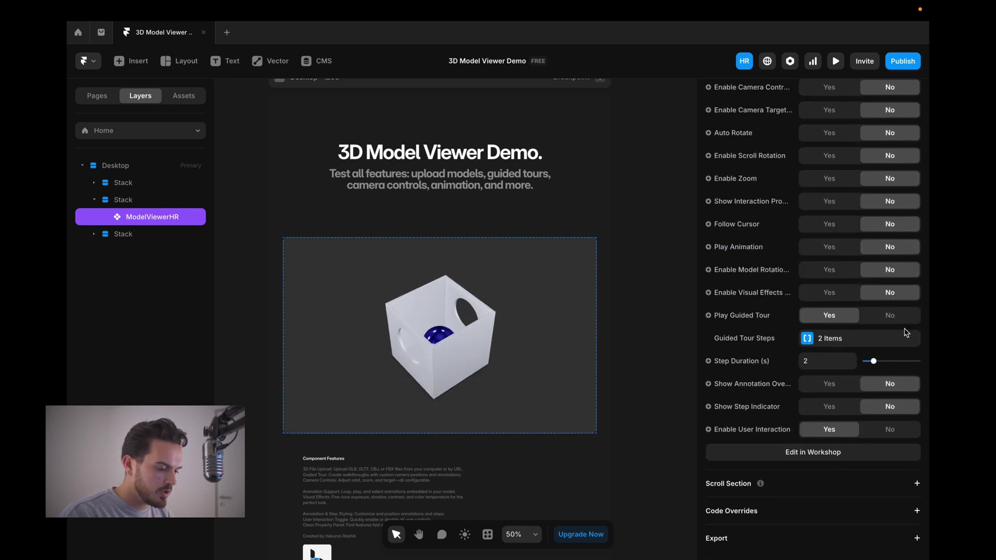
left_click(829, 408)
Preview the page, switching the model between the Default and Side views.
left_click(836, 61)
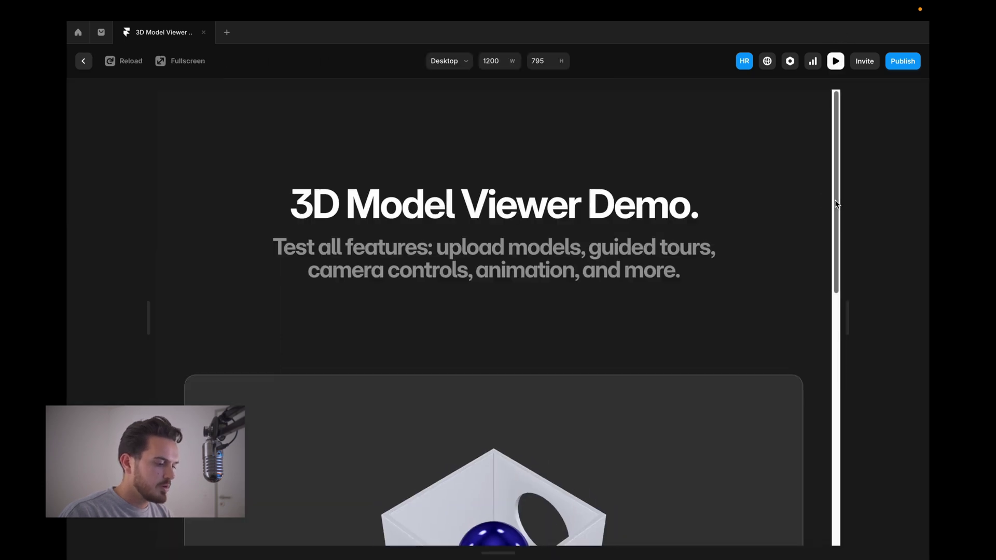
left_click_drag(826, 167, 806, 347)
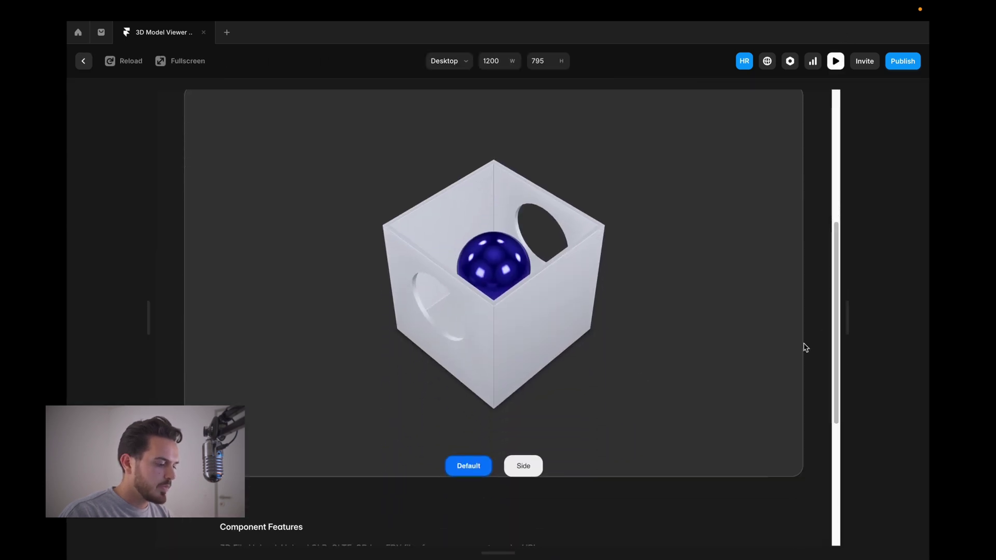
left_click(469, 467)
left_click(533, 465)
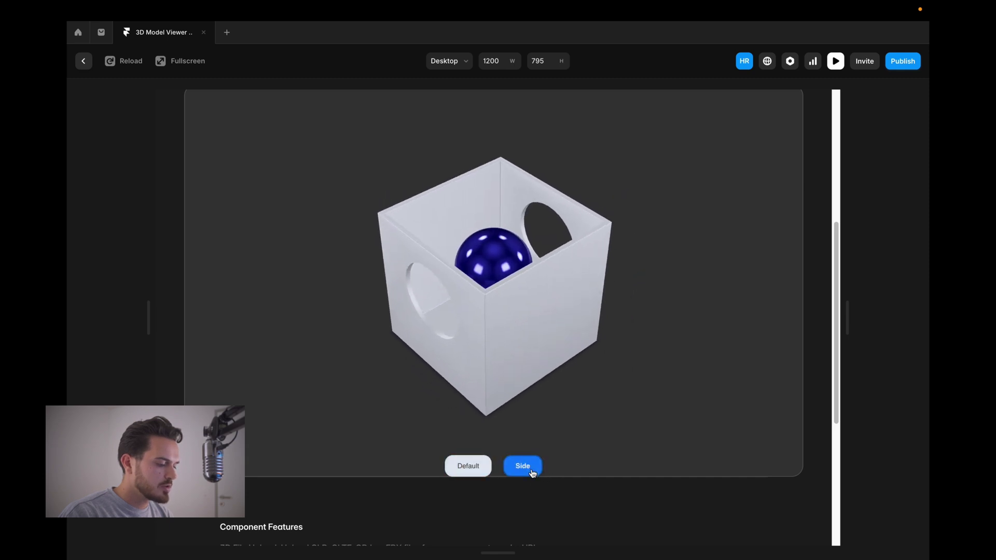
left_click(467, 467)
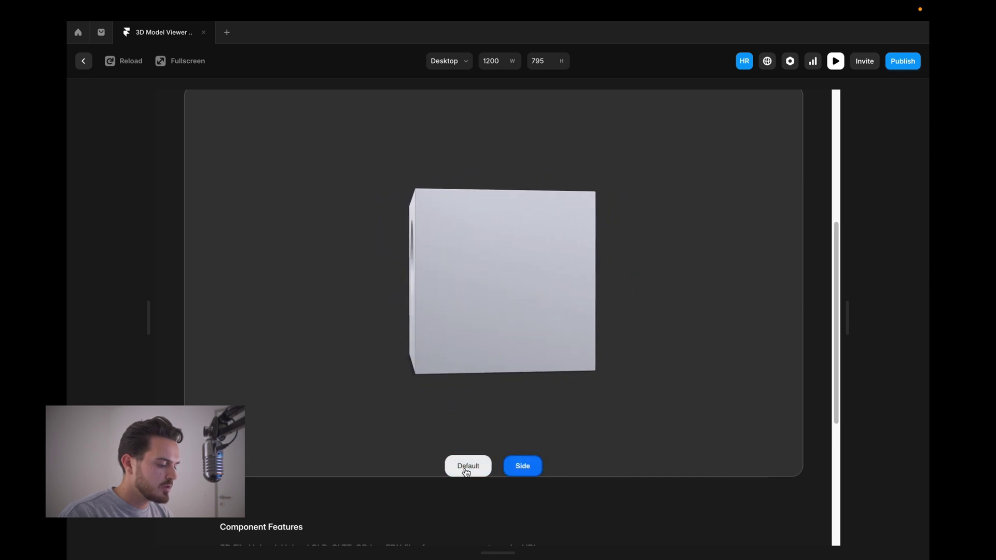
left_click(523, 466)
left_click(83, 60)
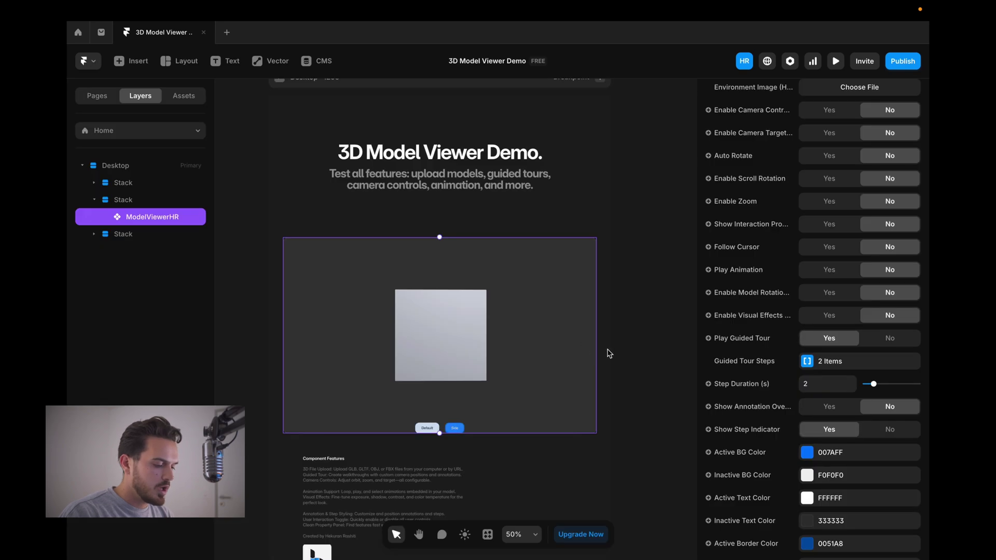
Review the Default and Side step settings, then preview the page again.
left_click(830, 361)
left_click(615, 395)
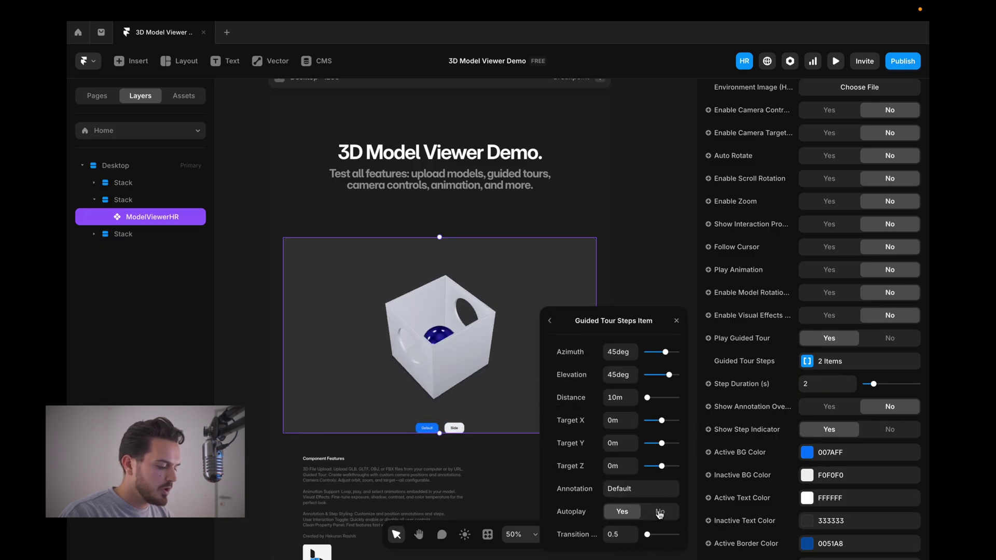
left_click(550, 321)
left_click(640, 415)
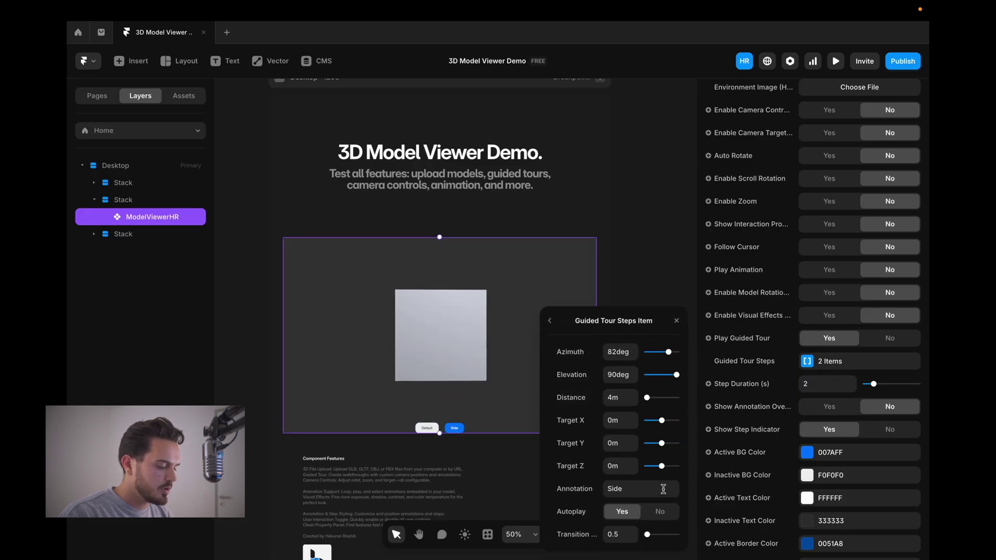
left_click(626, 271)
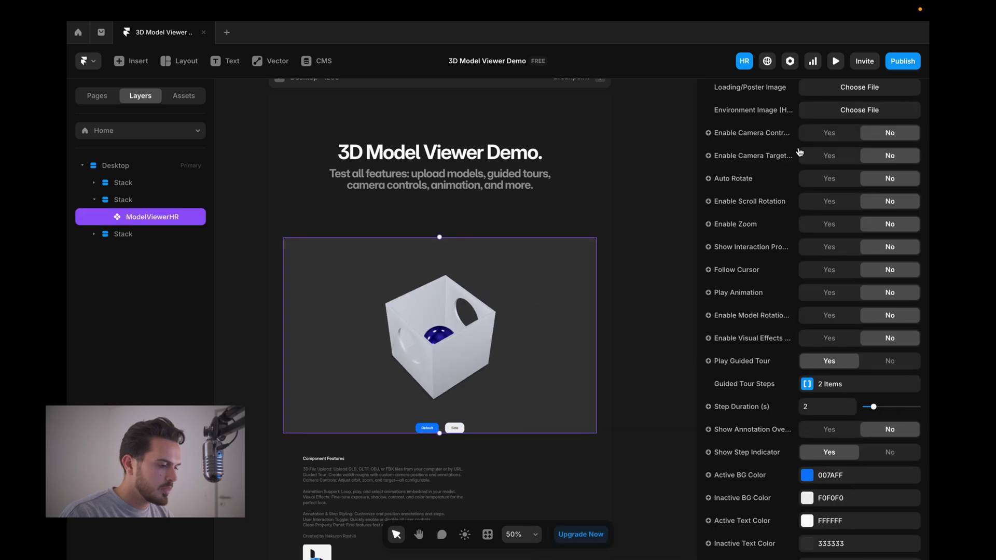
left_click(836, 60)
scroll(834, 401, "down", 5)
scroll(830, 383, "up", 2)
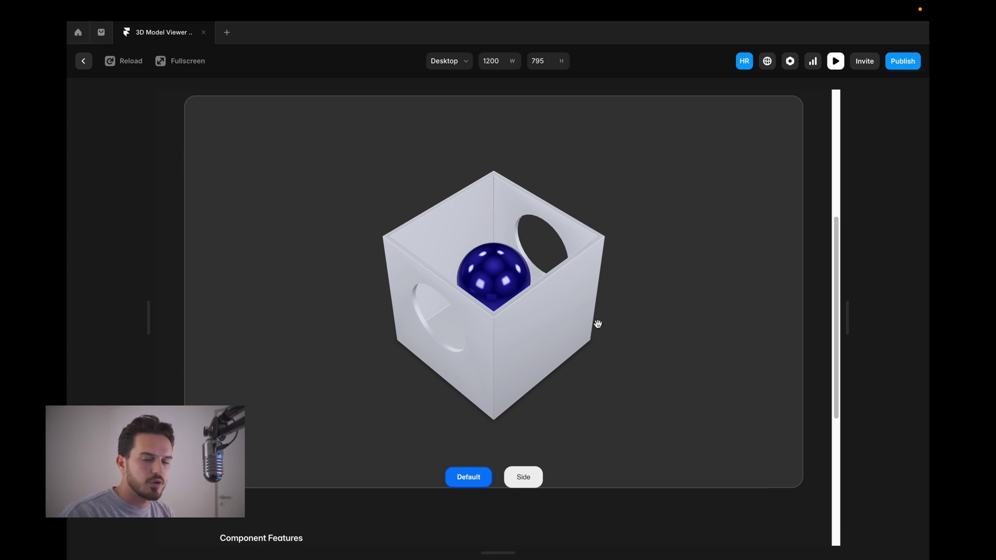
left_click(525, 482)
left_click(477, 478)
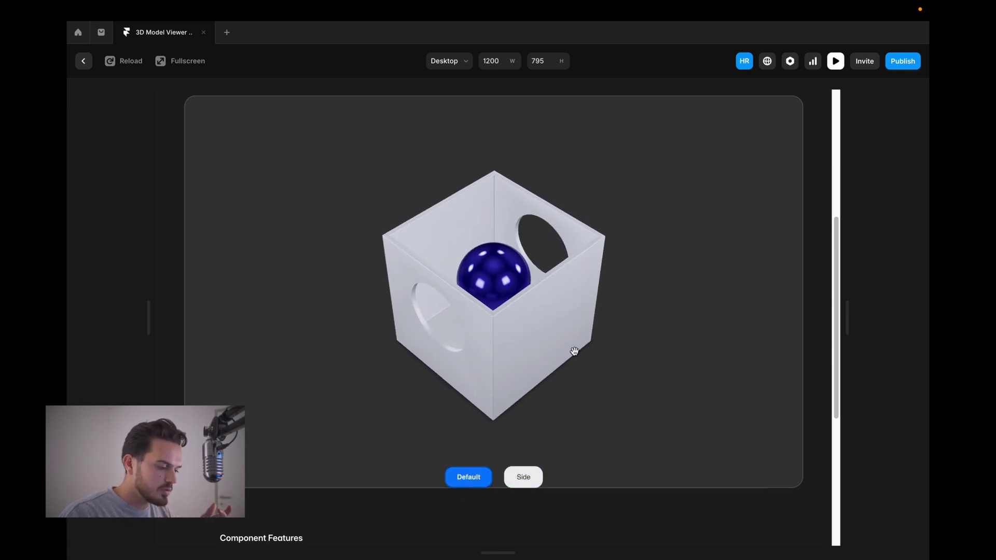
left_click_drag(602, 312, 556, 327)
scroll(498, 291, "up", 3)
scroll(522, 249, "down", 1)
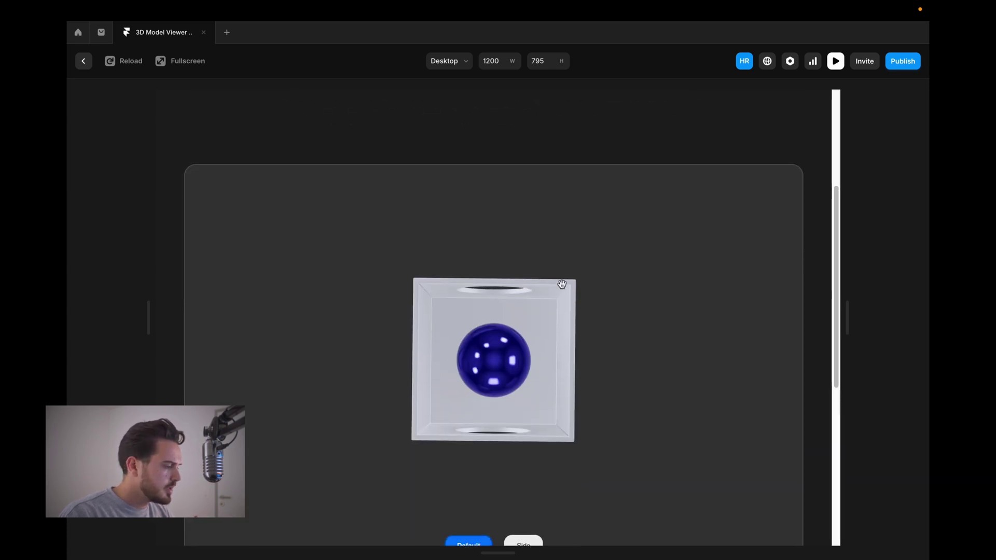
left_click(83, 61)
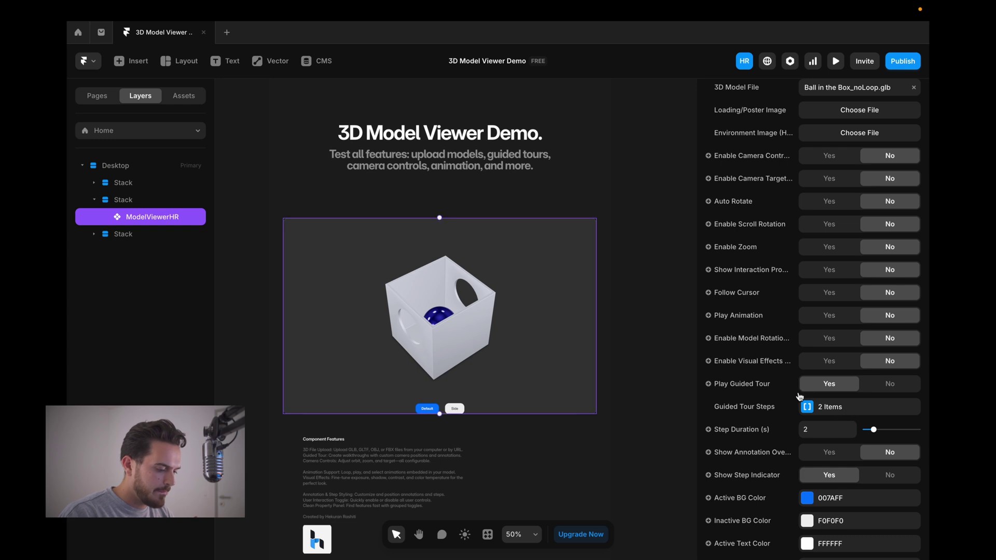
Toggle Play Guided Tour and Show Step Indicator off and back on.
left_click(888, 384)
scroll(828, 379, "down", 1)
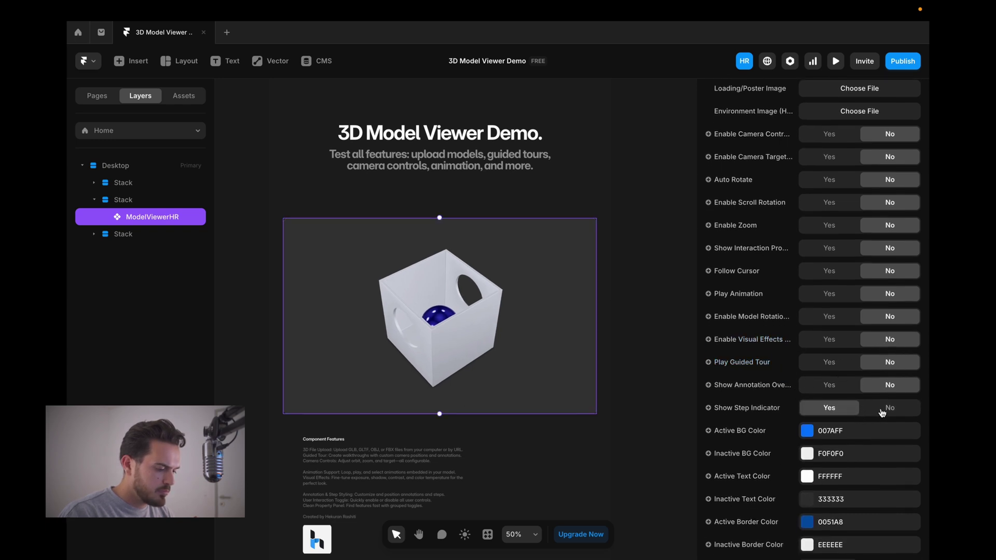
scroll(853, 407, "down", 1)
left_click(907, 388)
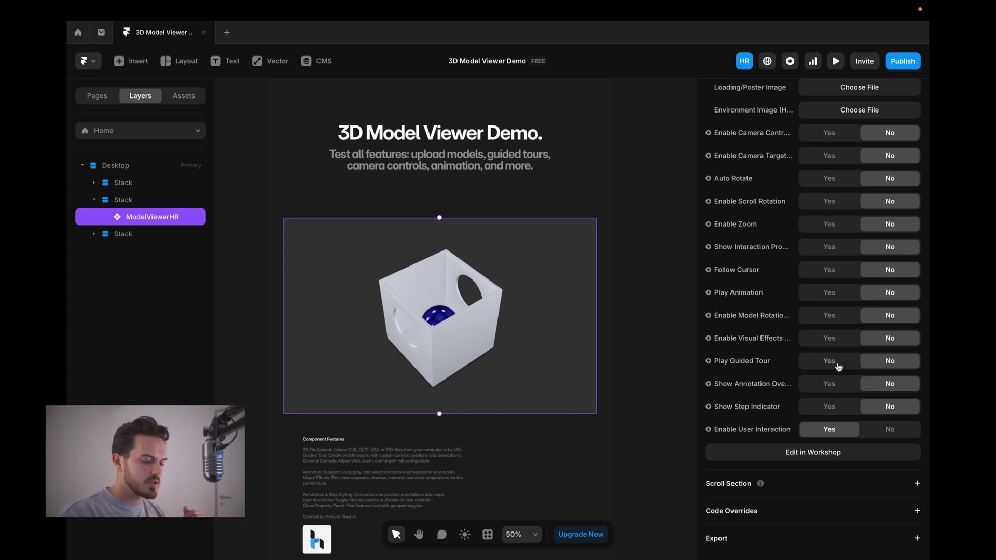
left_click(836, 363)
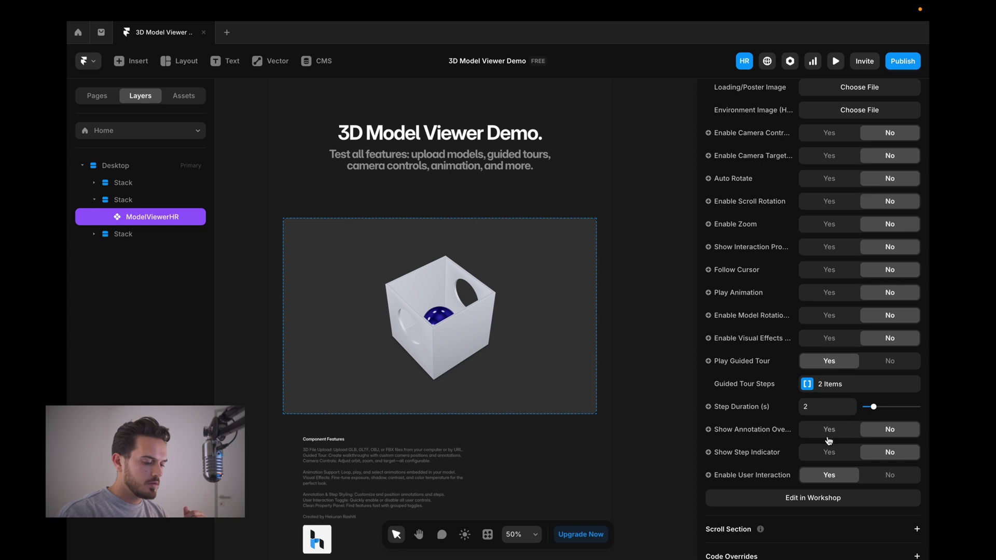
left_click(837, 454)
Set Enable User Interaction to No for the 3D model.
scroll(873, 413, "down", 2)
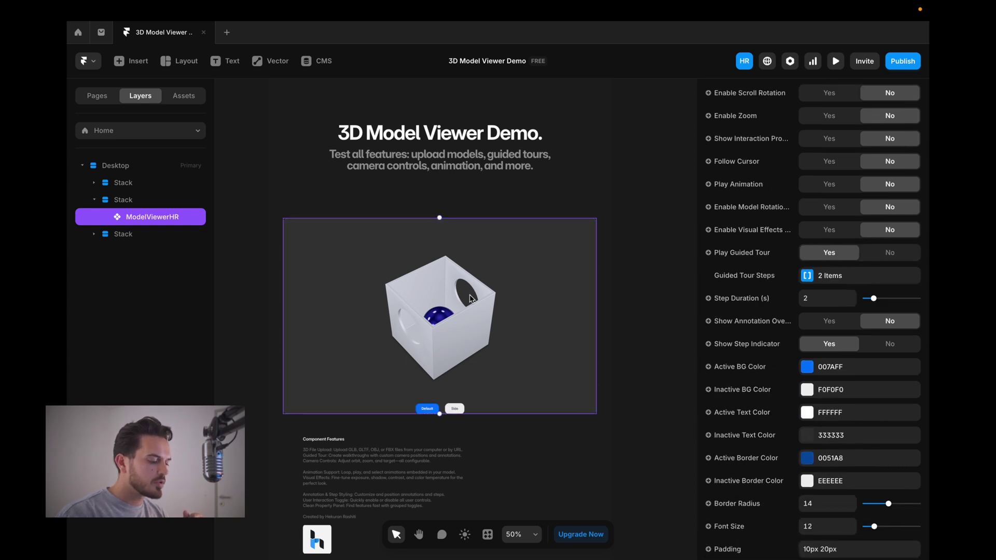
scroll(647, 327, "down", 3)
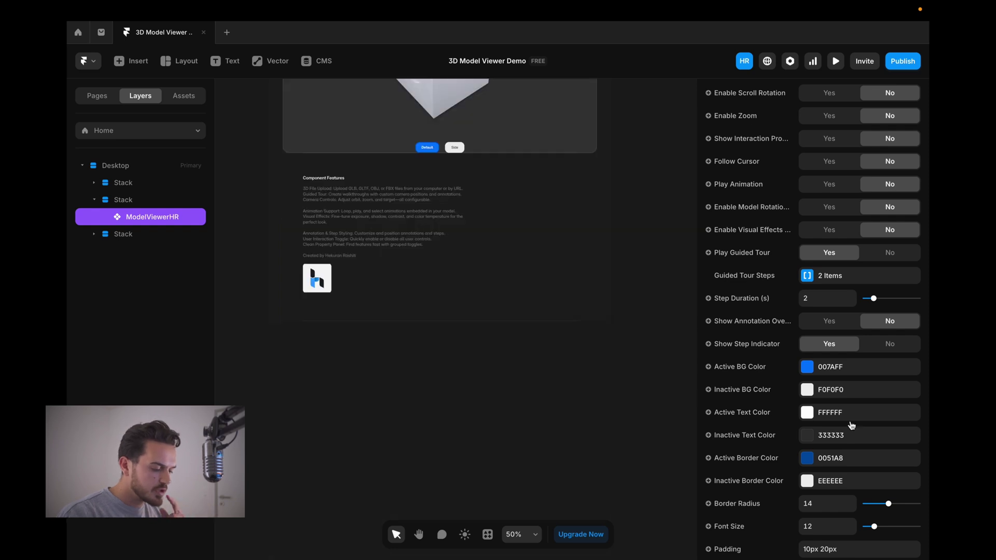
scroll(852, 430, "up", 8)
scroll(673, 363, "up", 2)
scroll(673, 363, "up", 2)
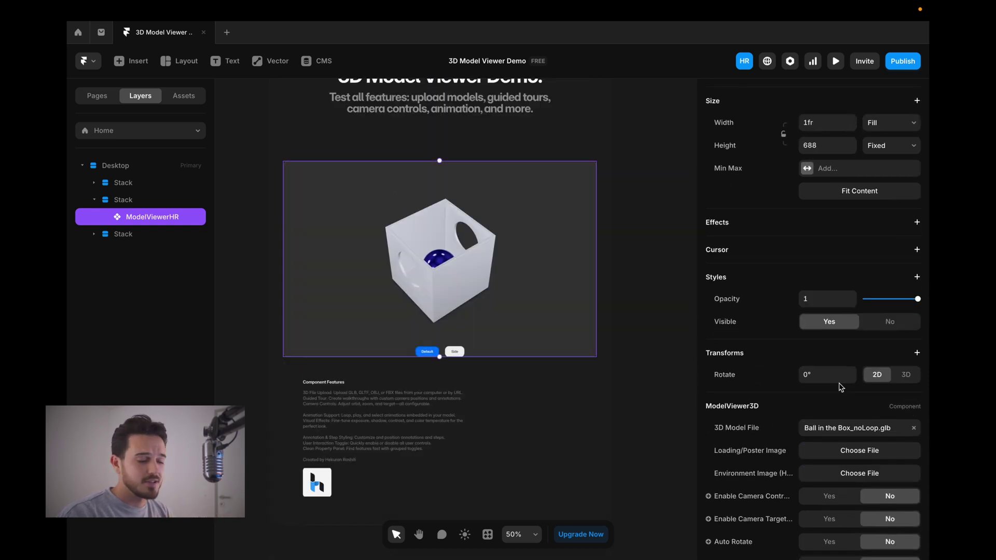
scroll(841, 387, "down", 12)
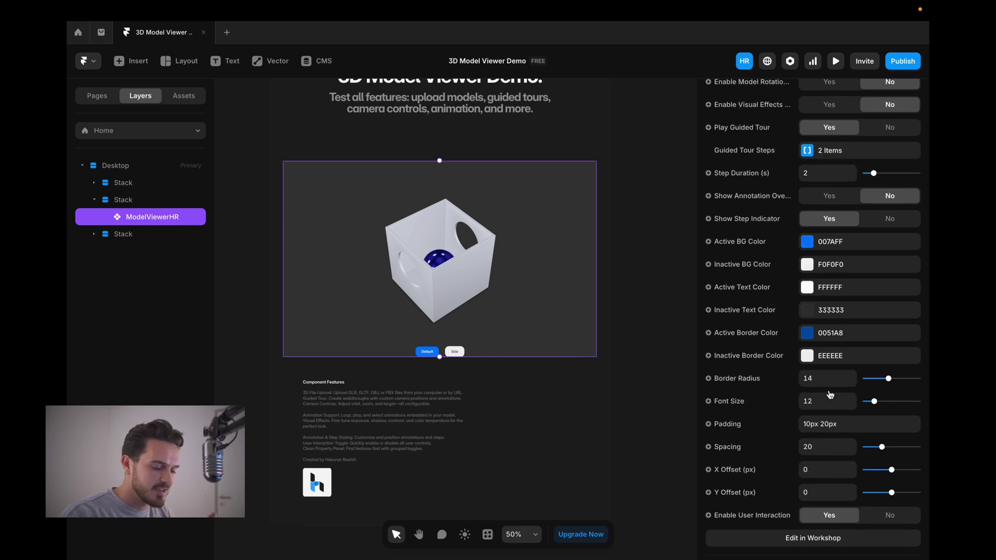
scroll(836, 426, "down", 1)
left_click(884, 434)
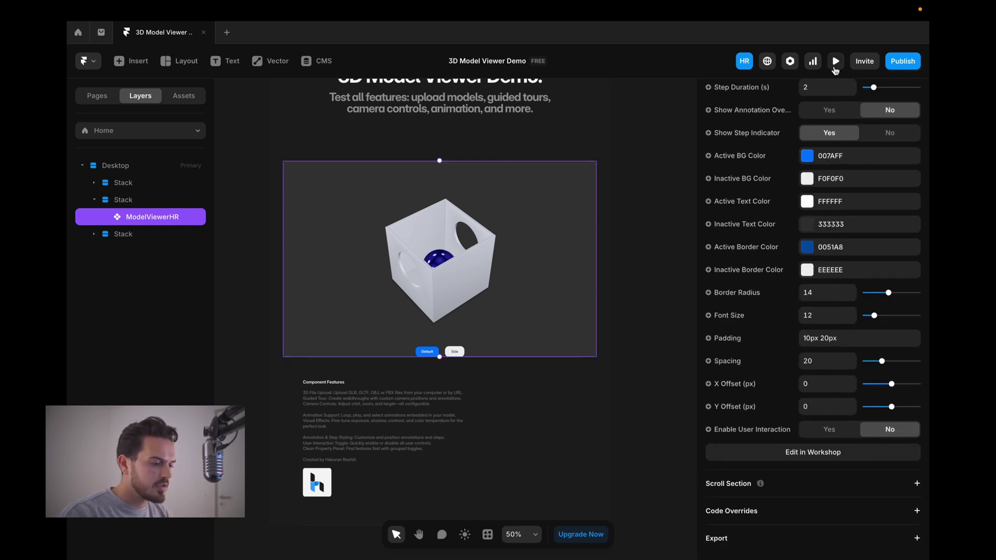
Preview the page, switching between Side and Default views, then return to the editor.
left_click(835, 61)
scroll(726, 283, "down", 6)
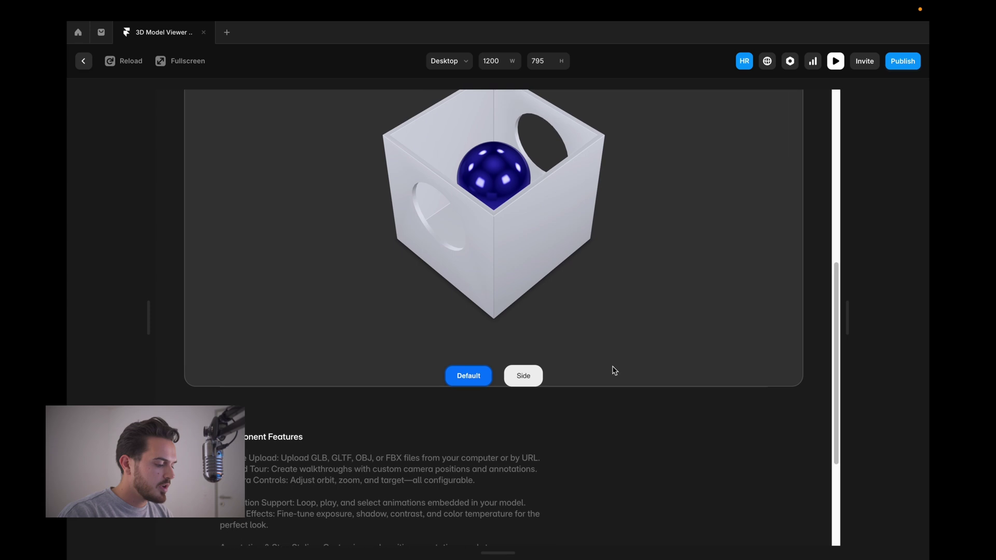
left_click(519, 383)
left_click(466, 378)
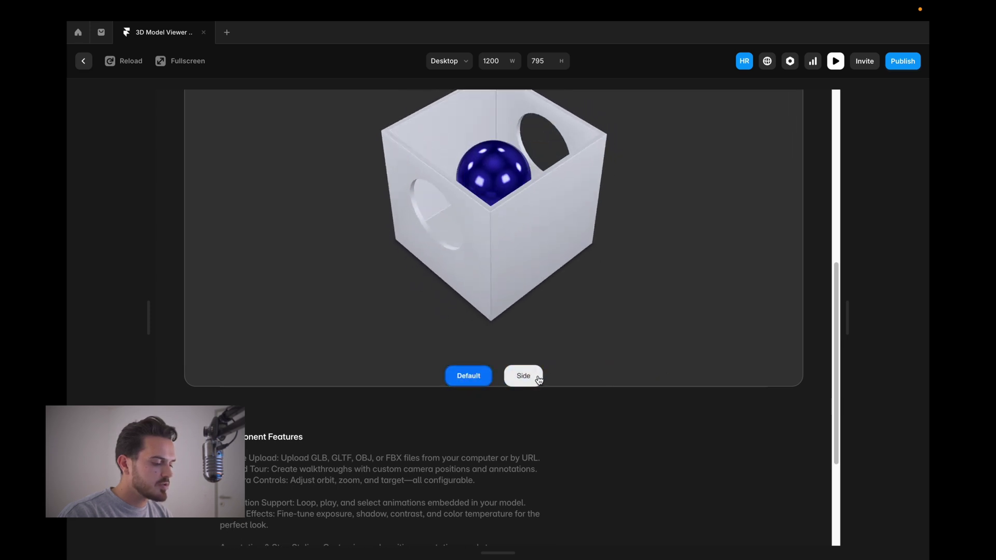
left_click(537, 377)
scroll(570, 364, "up", 2)
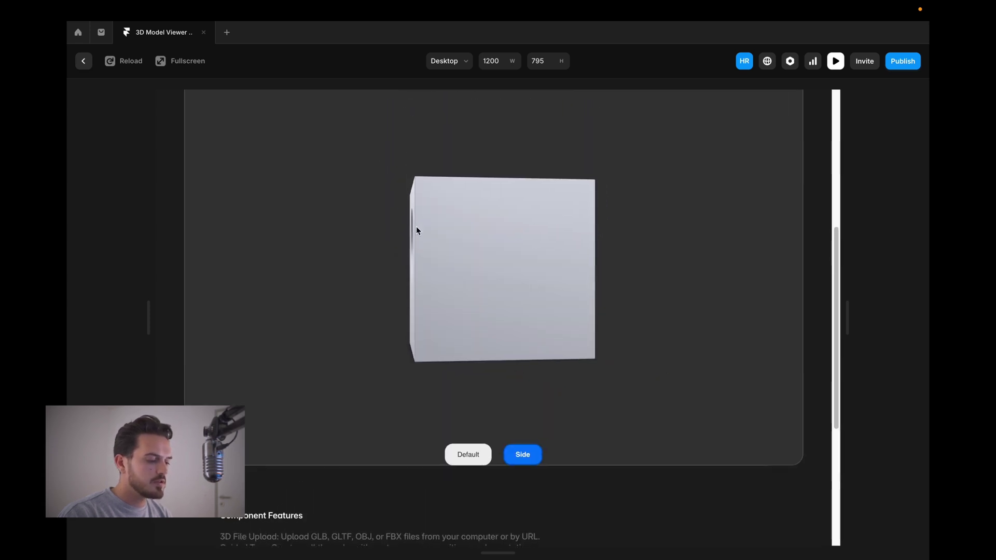
left_click(468, 455)
left_click(83, 62)
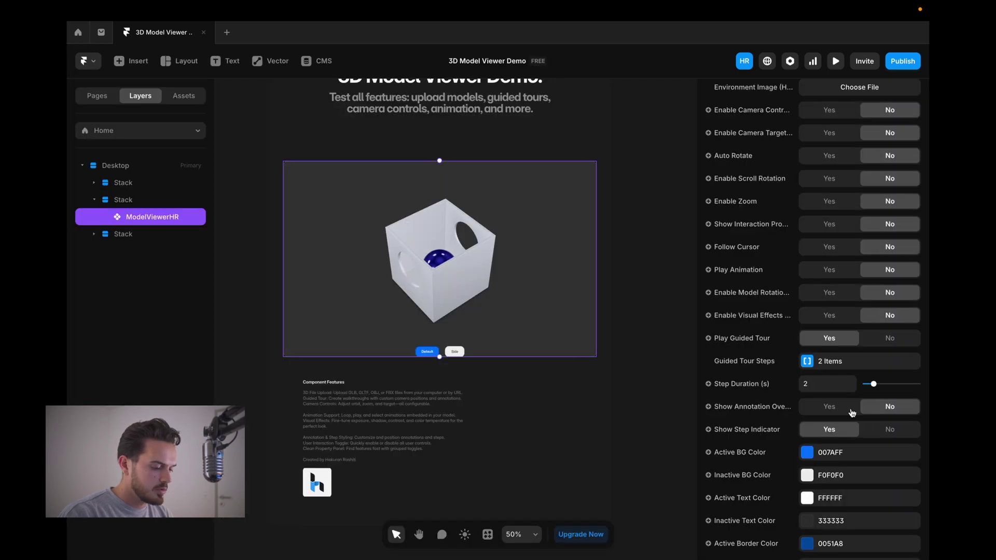
Enable user interaction and turn off the guided tour and step indicator.
scroll(874, 447, "down", 6)
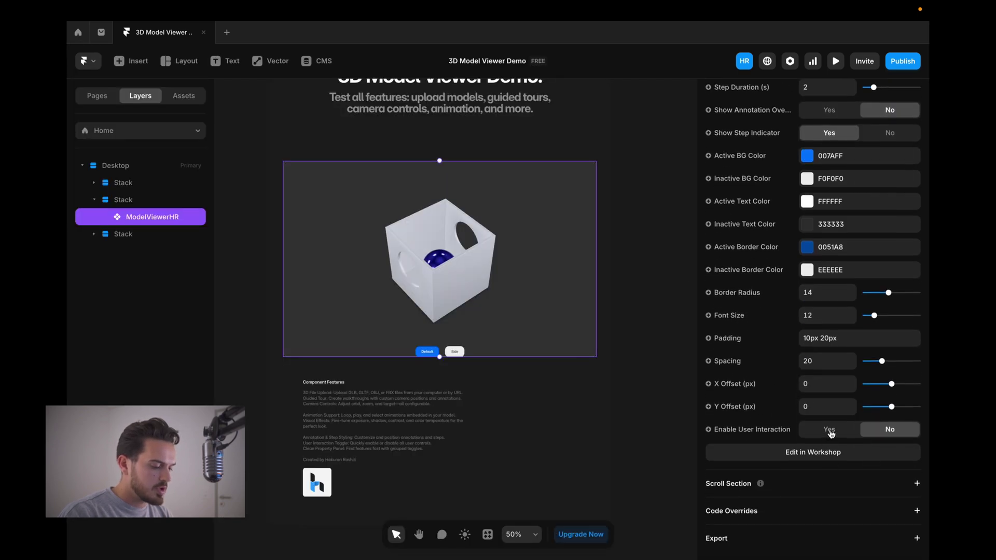
left_click(829, 429)
scroll(769, 412, "up", 4)
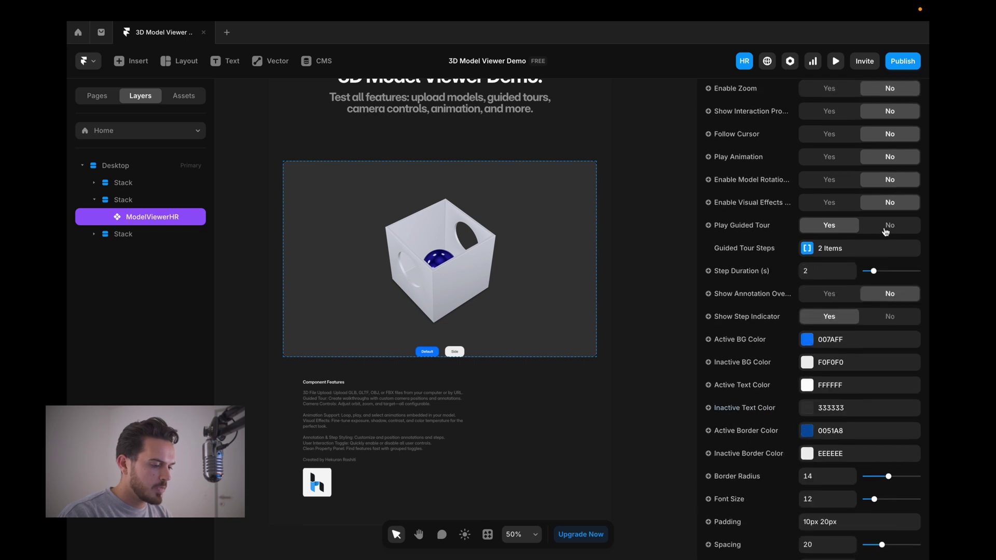
left_click(886, 227)
left_click(890, 274)
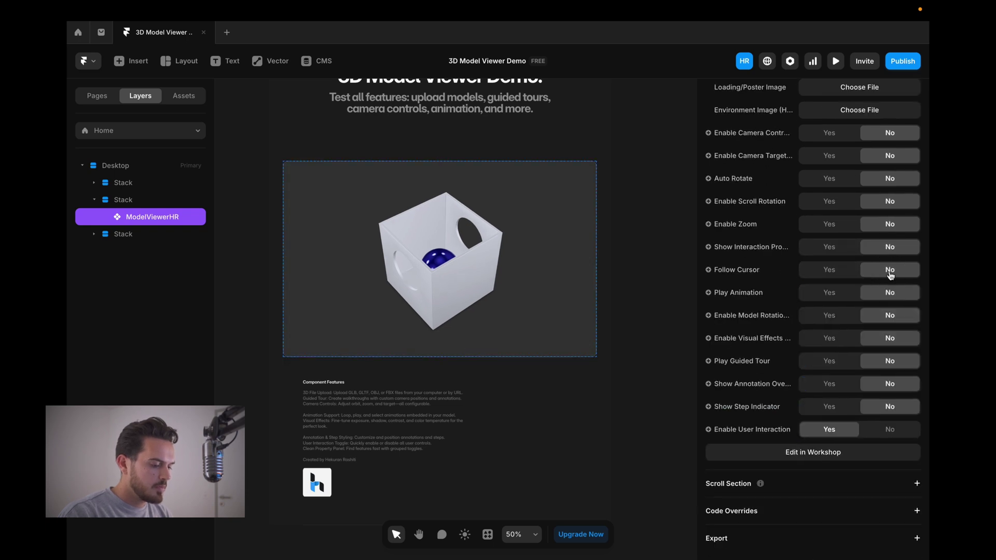
Turn on Auto Rotate, then preview the page and drag the box to spin it.
scroll(891, 435, "up", 2)
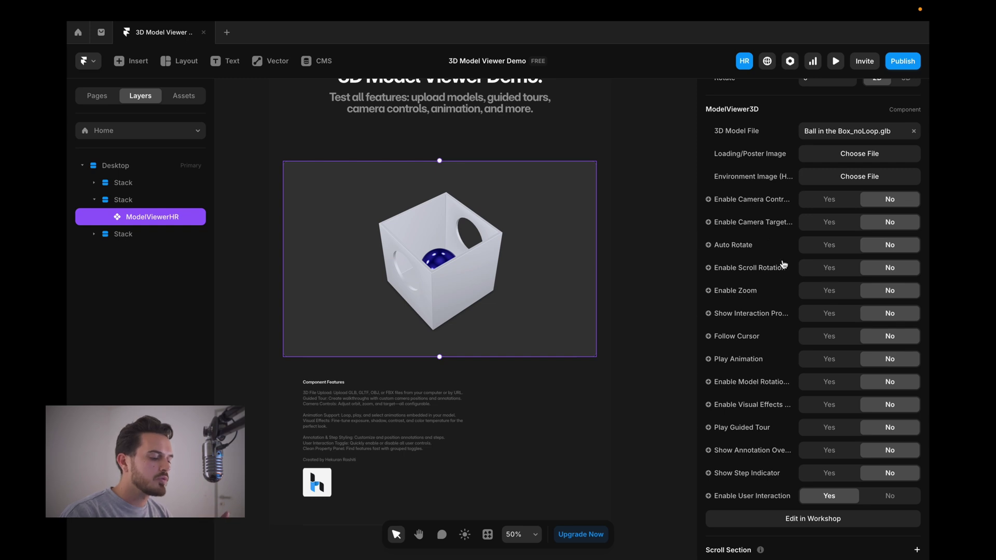
left_click(828, 247)
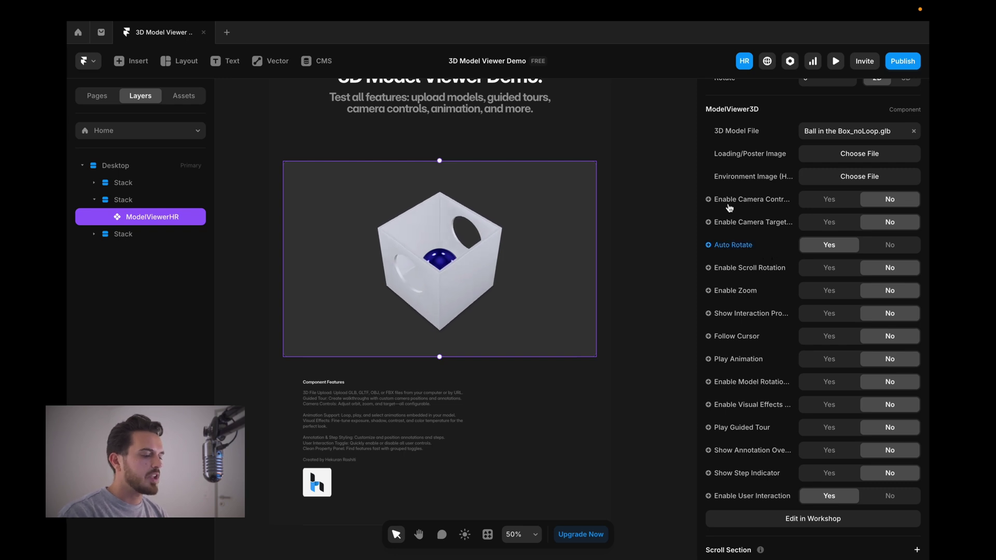
left_click(836, 60)
scroll(752, 301, "down", 5)
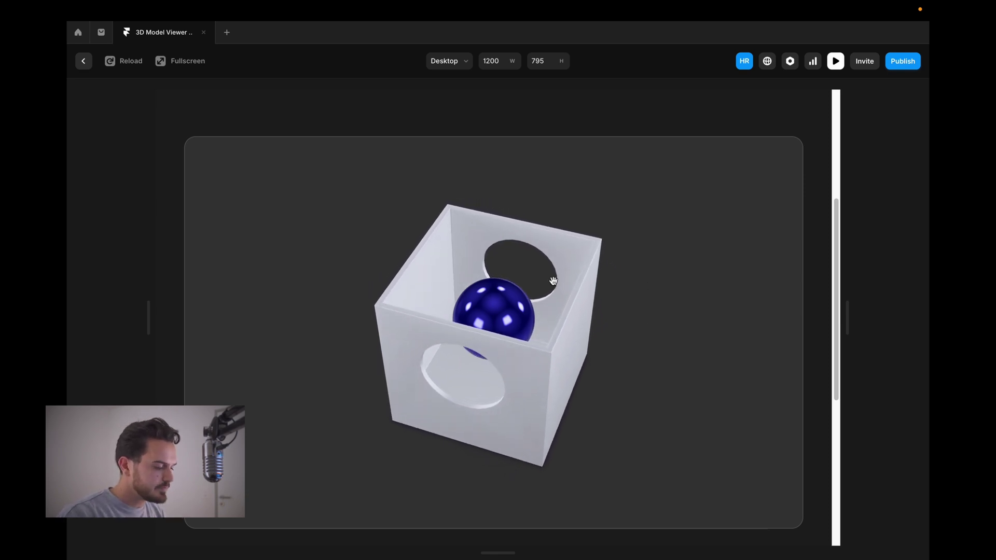
left_click_drag(513, 290, 627, 289)
Turn off Auto Rotate, enable camera controls, and preview a lowered camera angle.
left_click(83, 61)
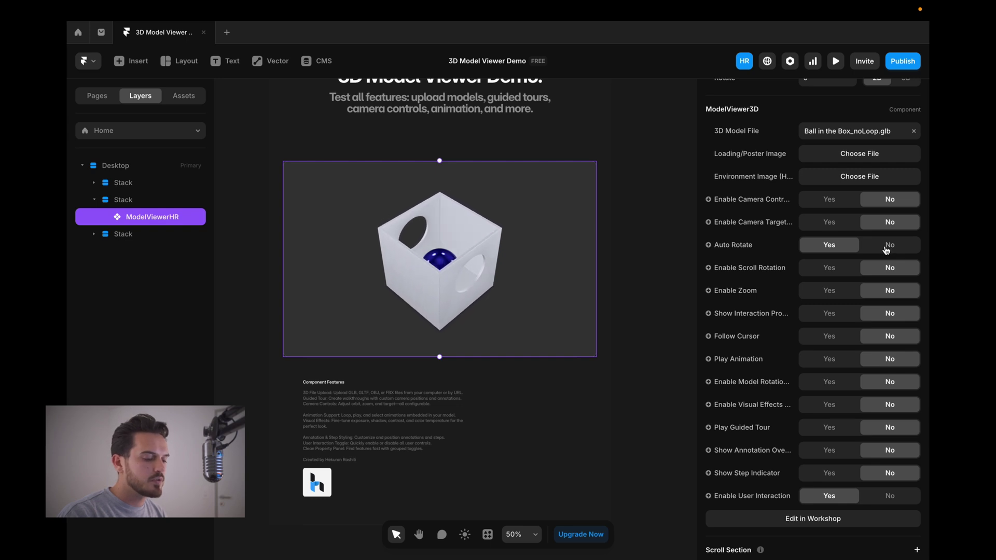
left_click(887, 250)
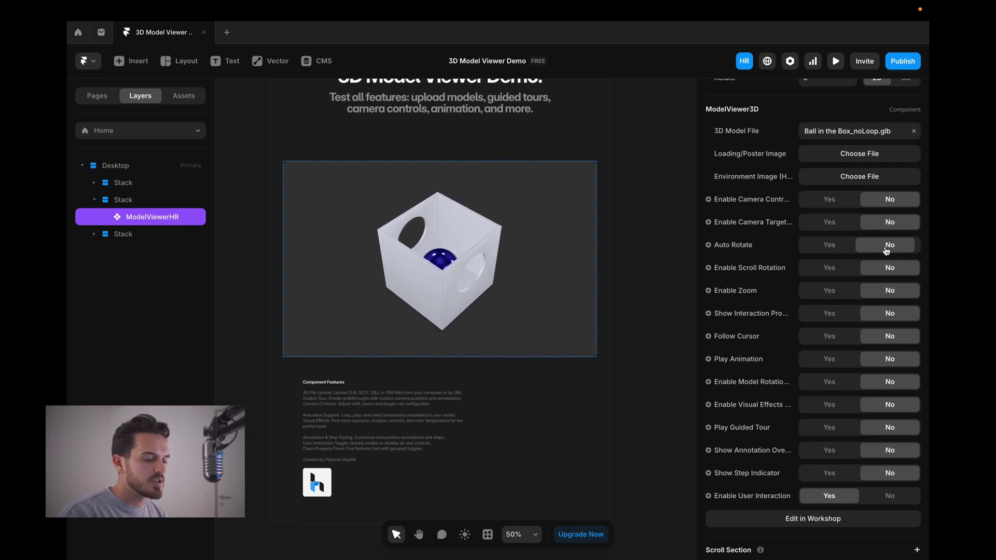
left_click(839, 200)
left_click_drag(899, 248, 869, 245)
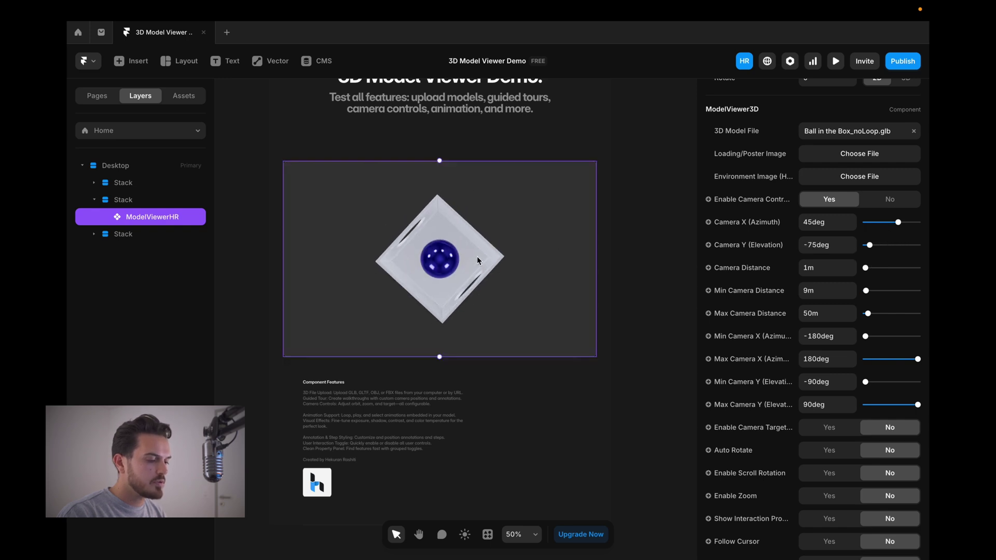
left_click(836, 60)
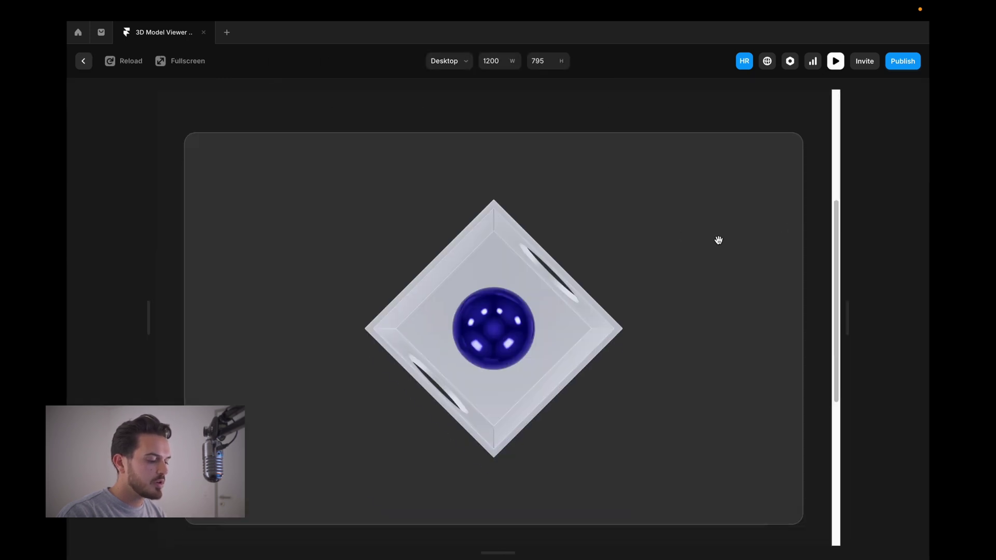
left_click(82, 61)
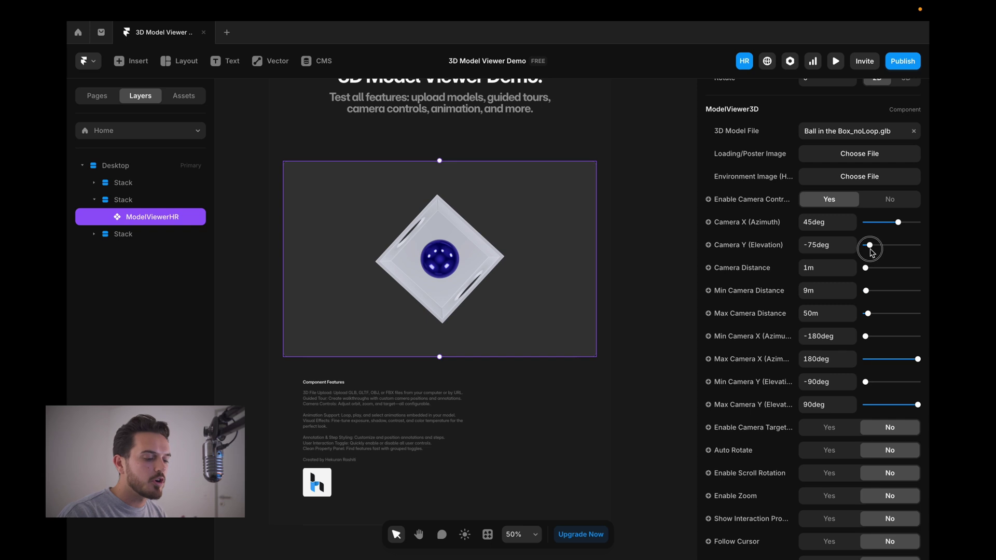
Set the camera to -101deg azimuth and 57deg elevation.
left_click_drag(870, 246, 883, 252)
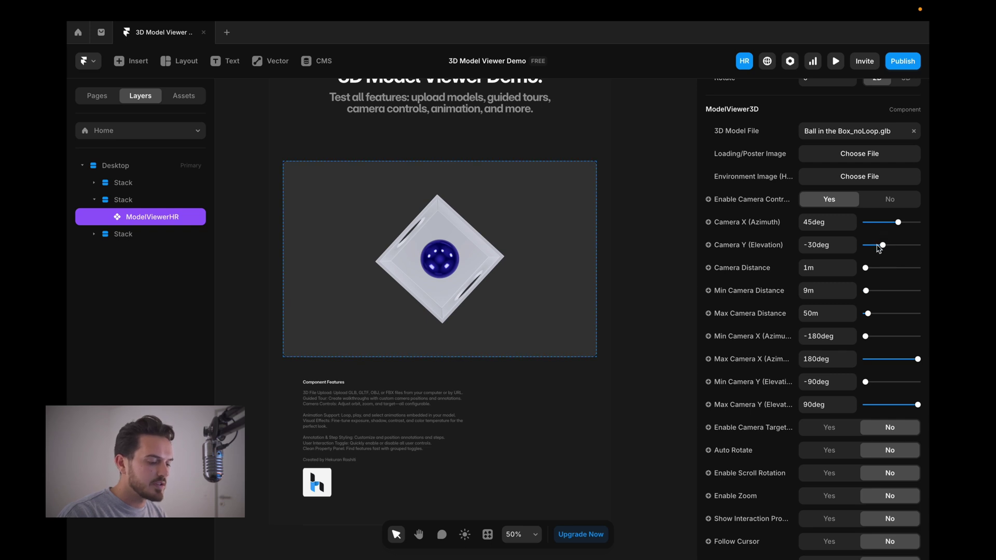
left_click(878, 222)
left_click_drag(881, 245, 908, 257)
scroll(898, 271, "down", 3)
Disable camera controls, turn the guided tour back on, and add a third tour step.
scroll(874, 196, "up", 1)
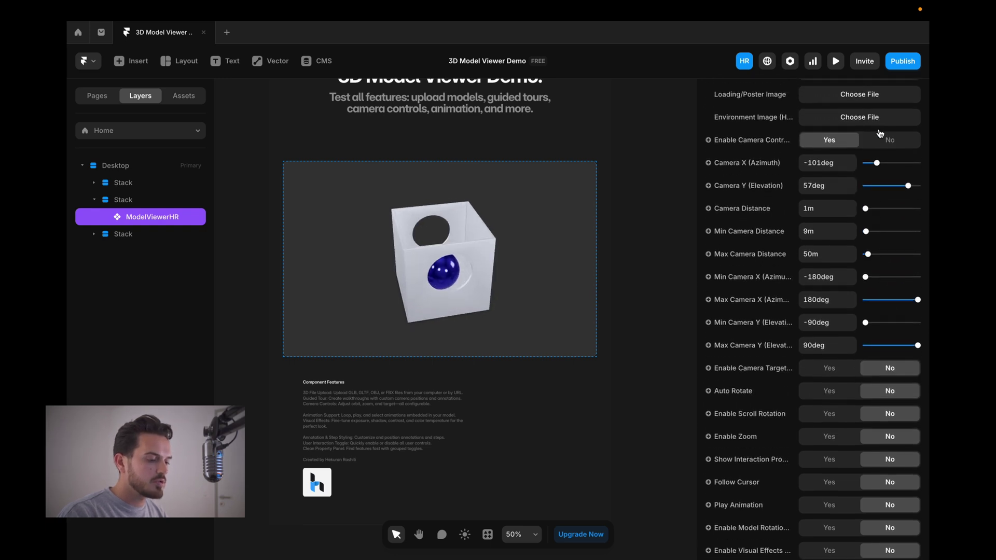
left_click(881, 136)
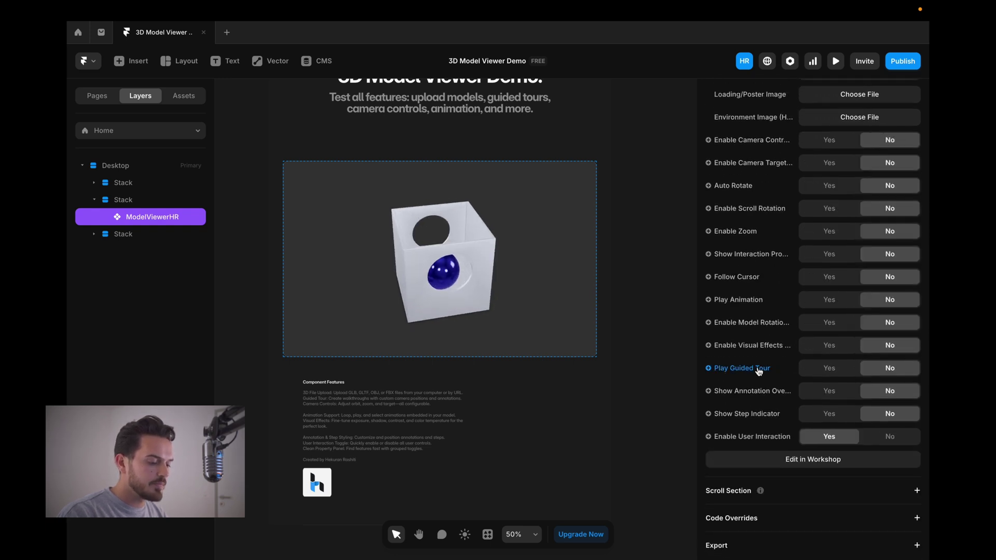
left_click(829, 370)
left_click(852, 396)
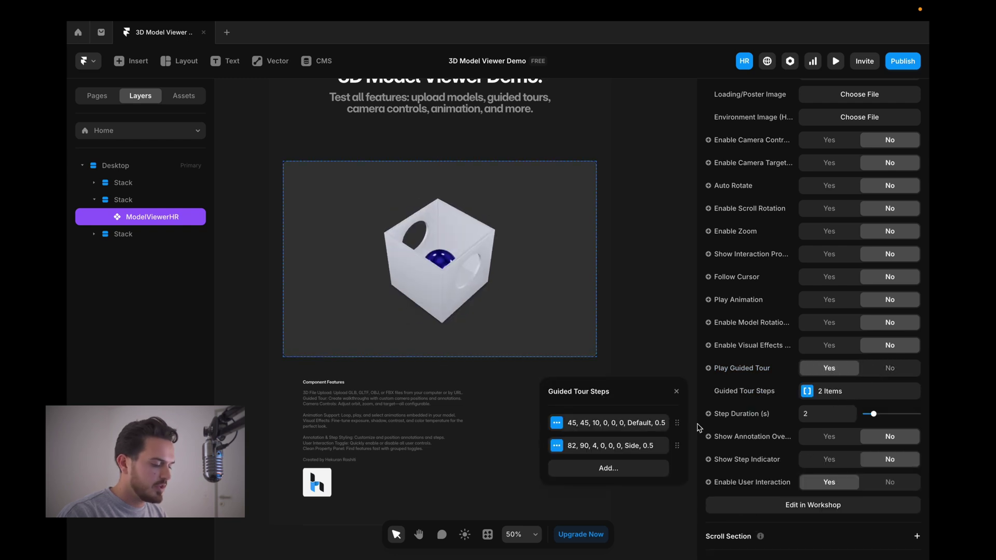
left_click(612, 471)
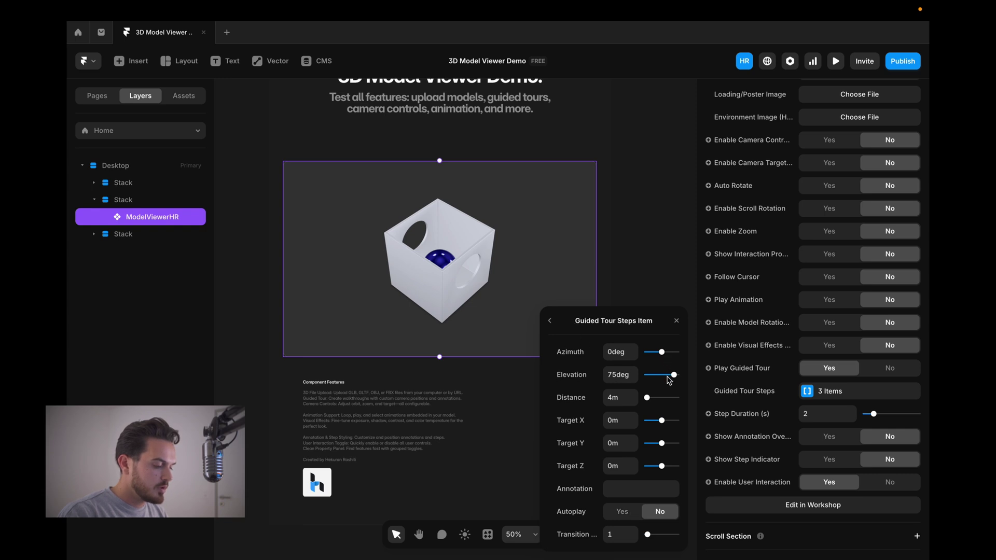
left_click_drag(667, 378, 659, 375)
left_click(550, 321)
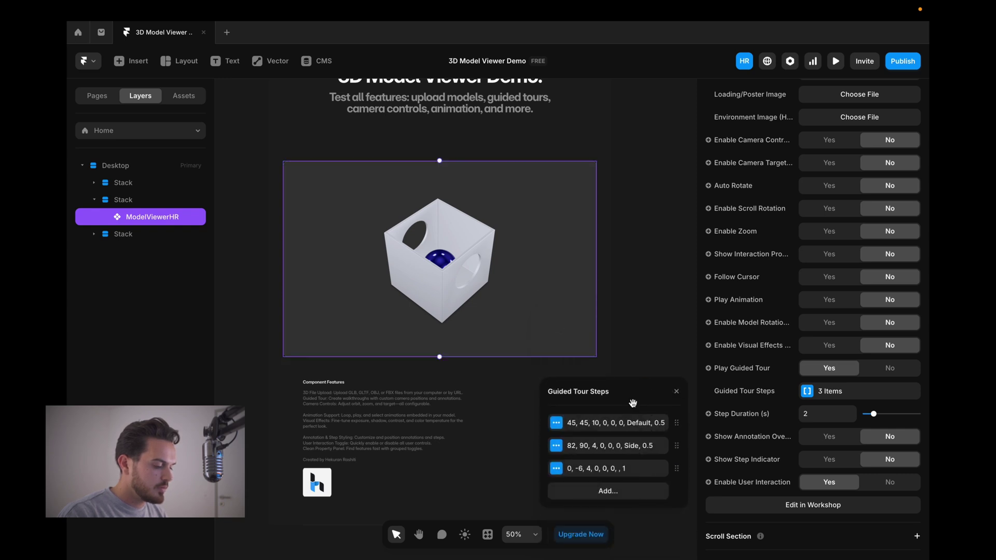
Check the first and second tour steps' settings.
left_click(632, 432)
left_click(551, 320)
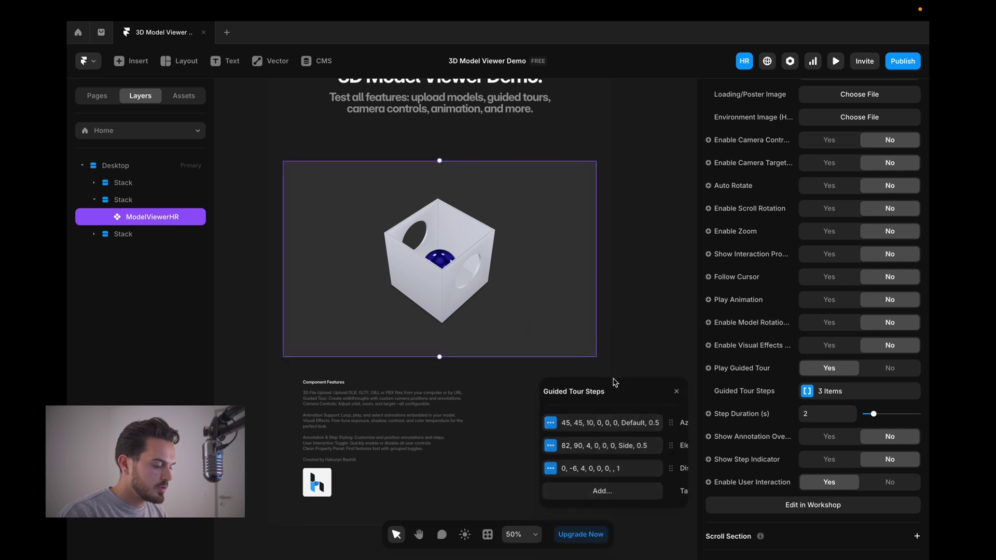
left_click(632, 446)
left_click(551, 321)
Set the third step's azimuth and elevation to 90deg and preview the page.
left_click(631, 399)
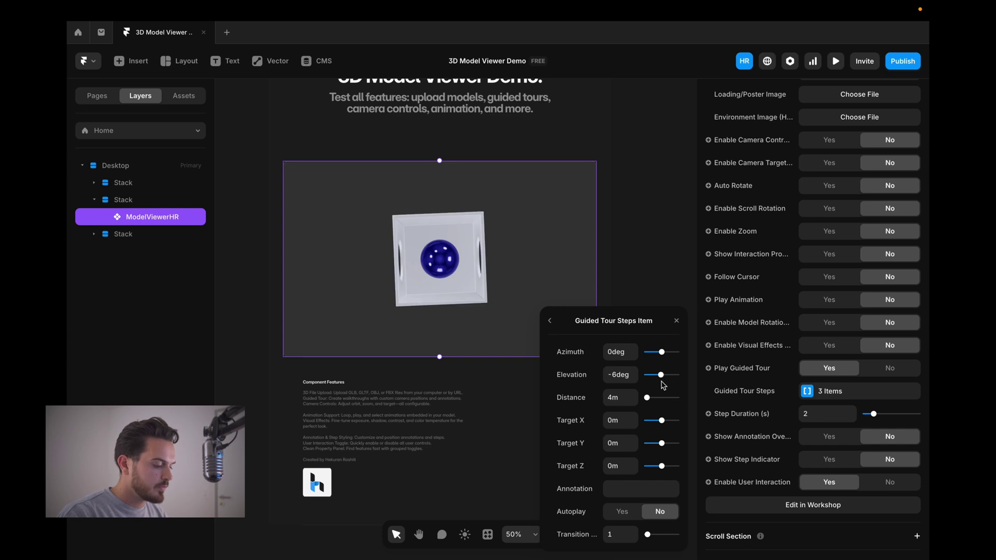
left_click_drag(663, 375, 669, 353)
left_click(620, 352)
type("90deg")
left_click(620, 375)
type("90deg")
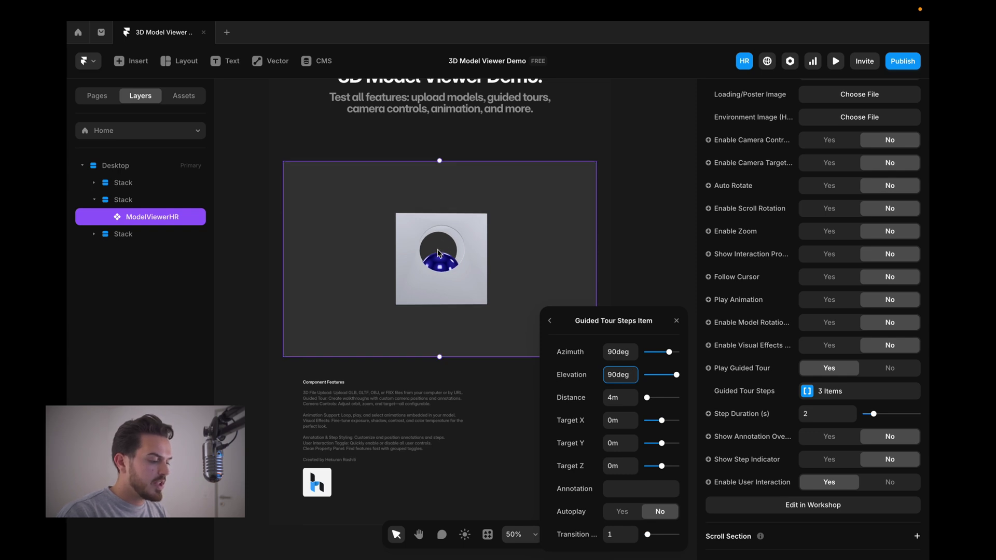
left_click(835, 61)
scroll(747, 280, "down", 4)
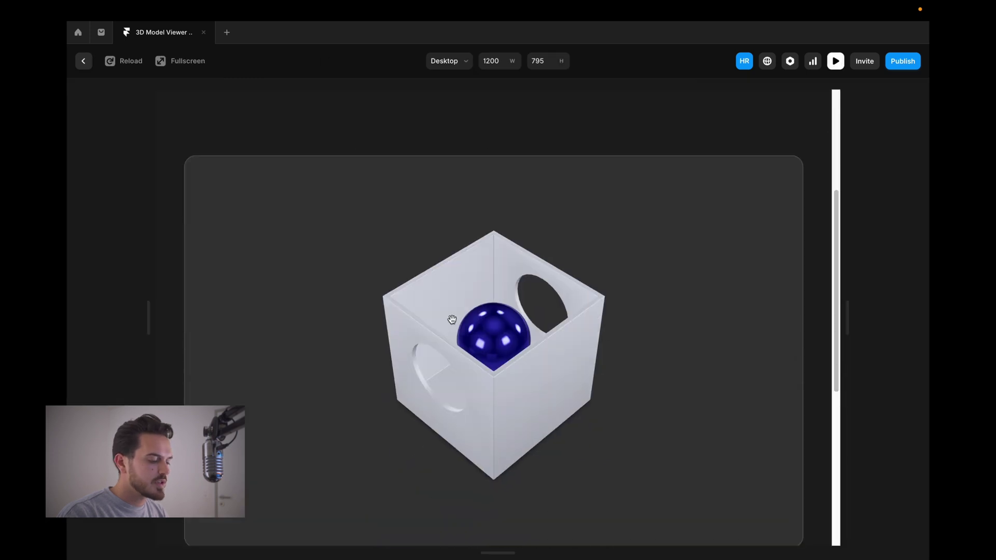
Exit the preview, set Play Guided Tour to No, and deselect the model viewer.
left_click_drag(503, 304, 453, 341)
scroll(799, 229, "down", 1)
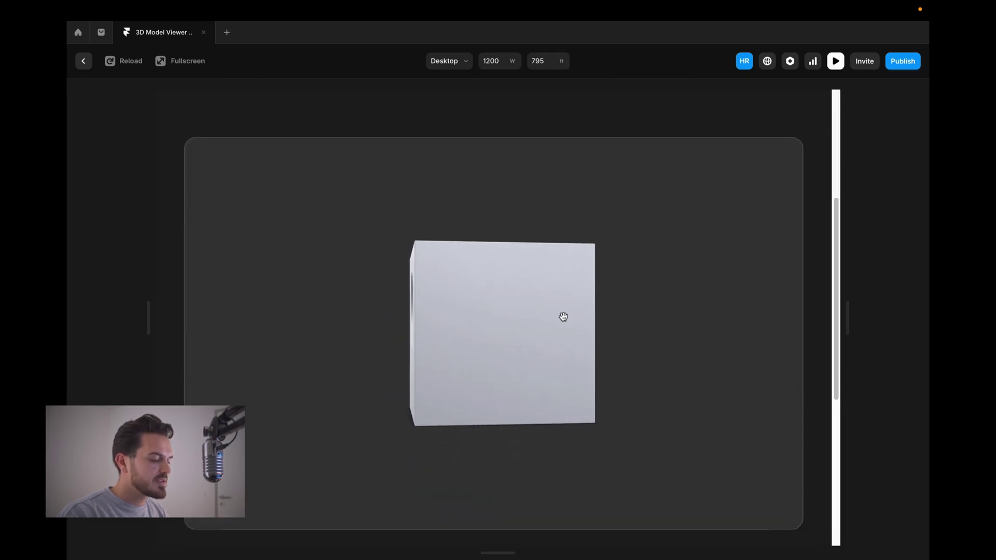
left_click(83, 61)
scroll(812, 337, "up", 2)
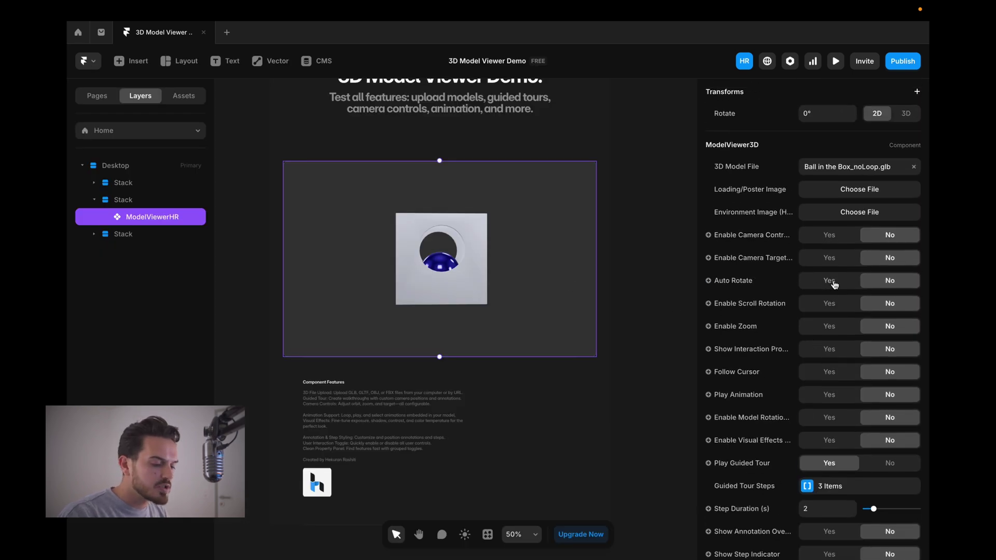
scroll(867, 407, "down", 1)
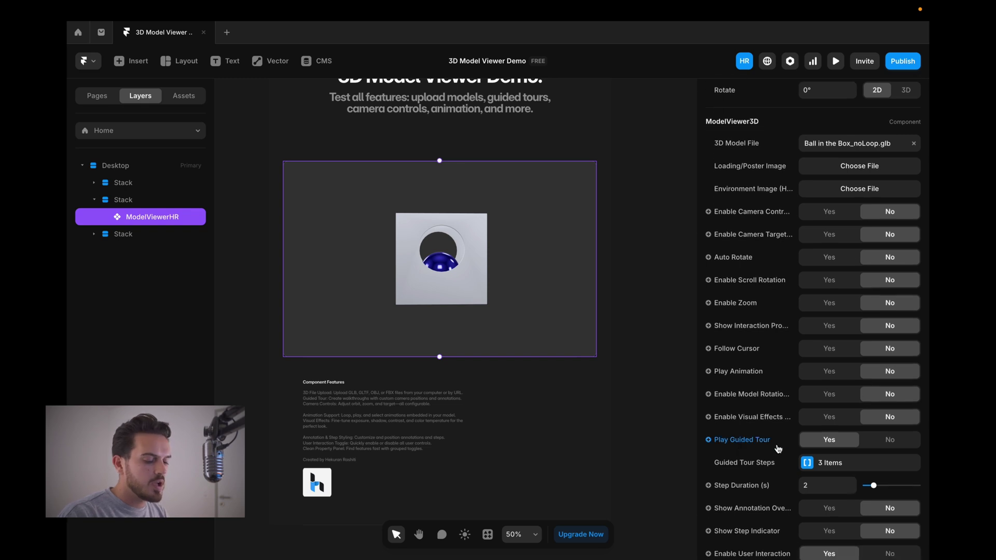
scroll(773, 441, "down", 1)
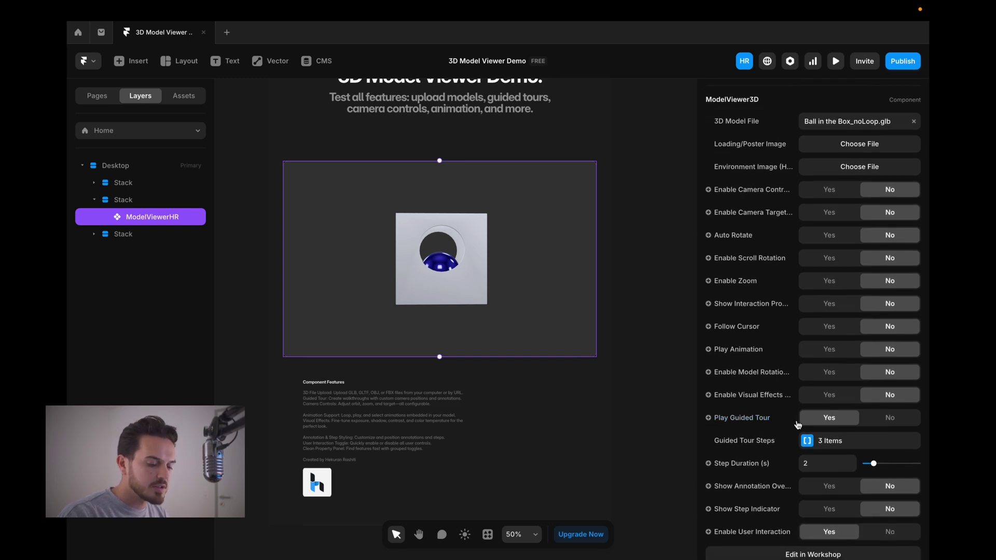
scroll(851, 422, "down", 1)
left_click(901, 402)
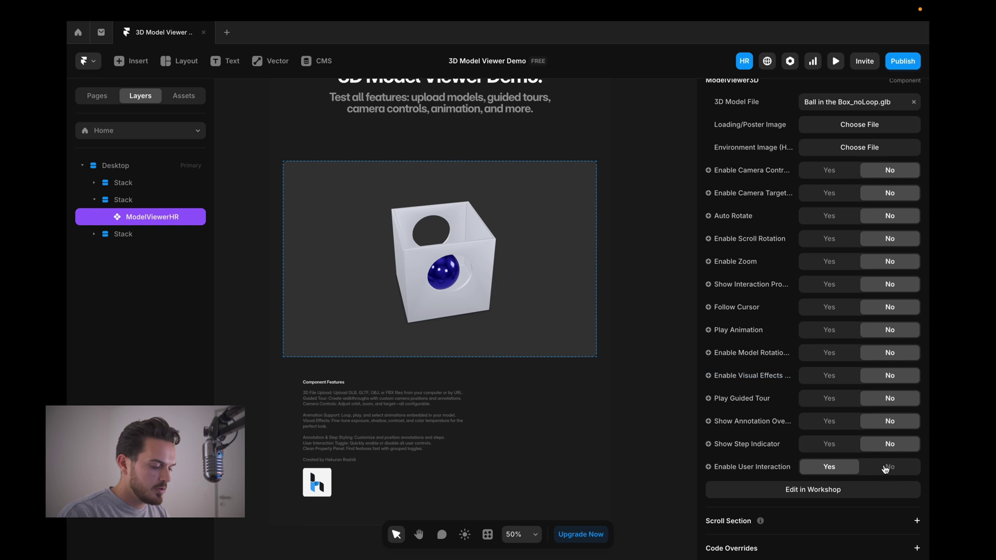
left_click(671, 288)
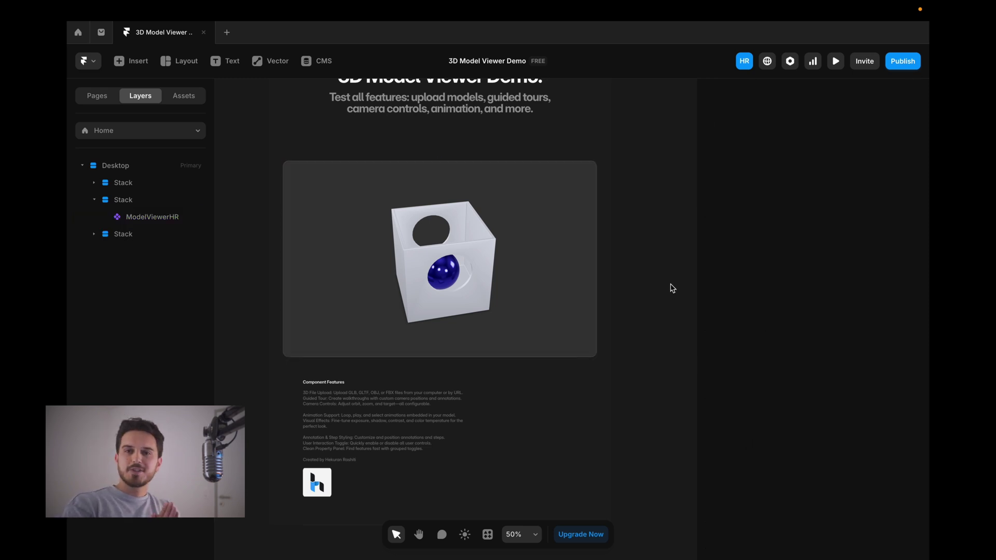